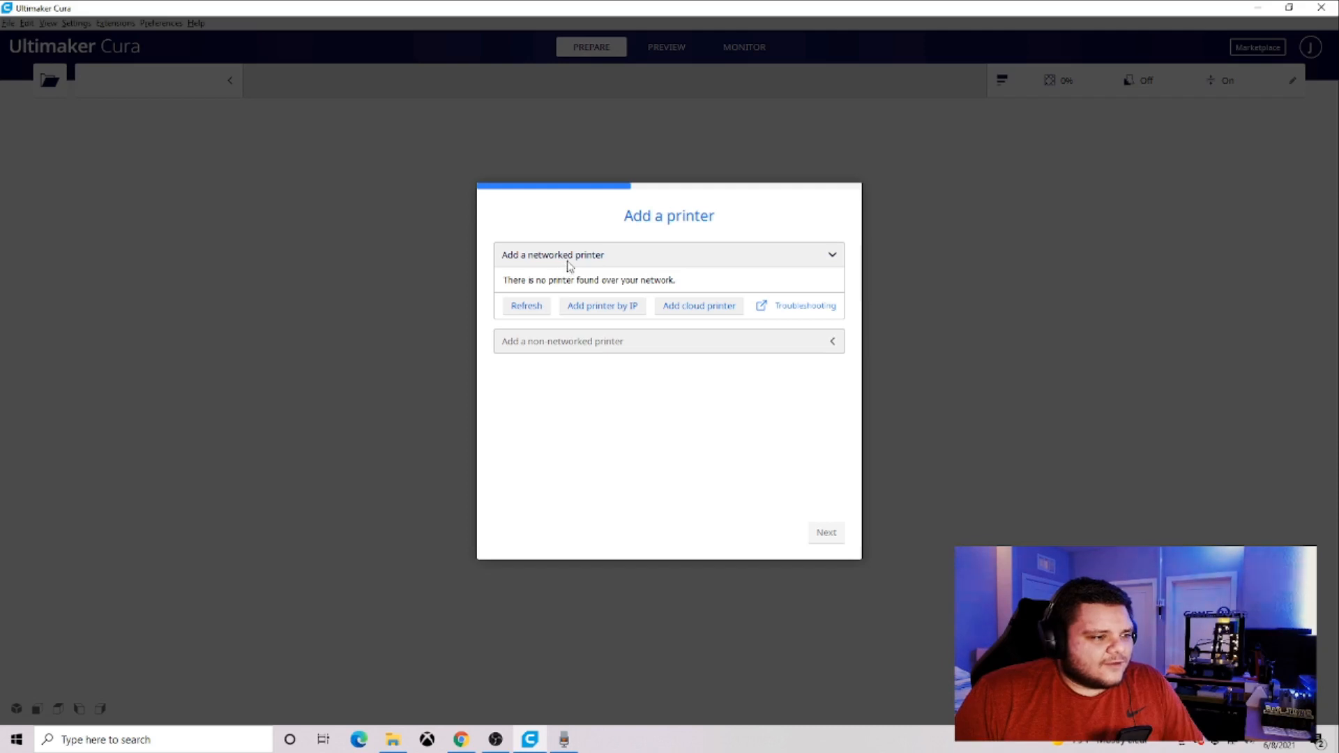
Browse the non-networked printers and choose the Anycubic i3 Mega as the printer to add.
left_click(579, 345)
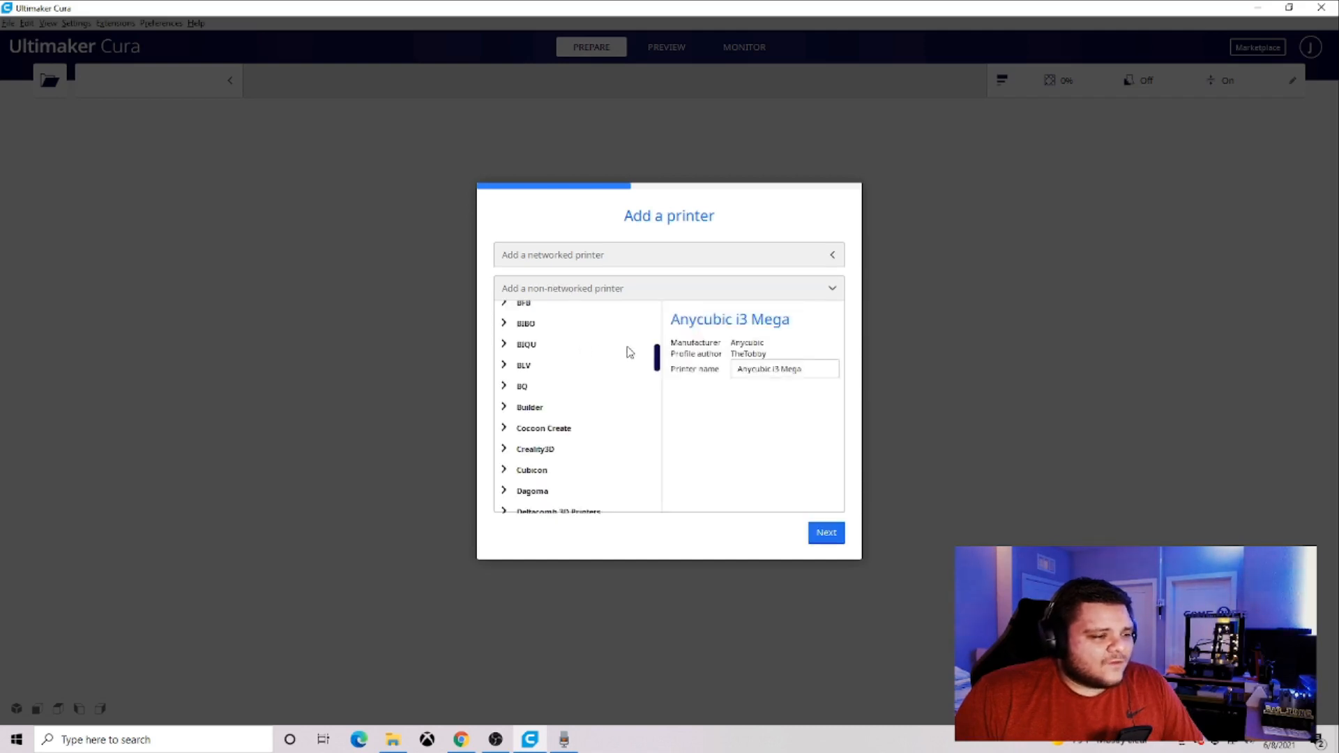
scroll(586, 341, "up", 5)
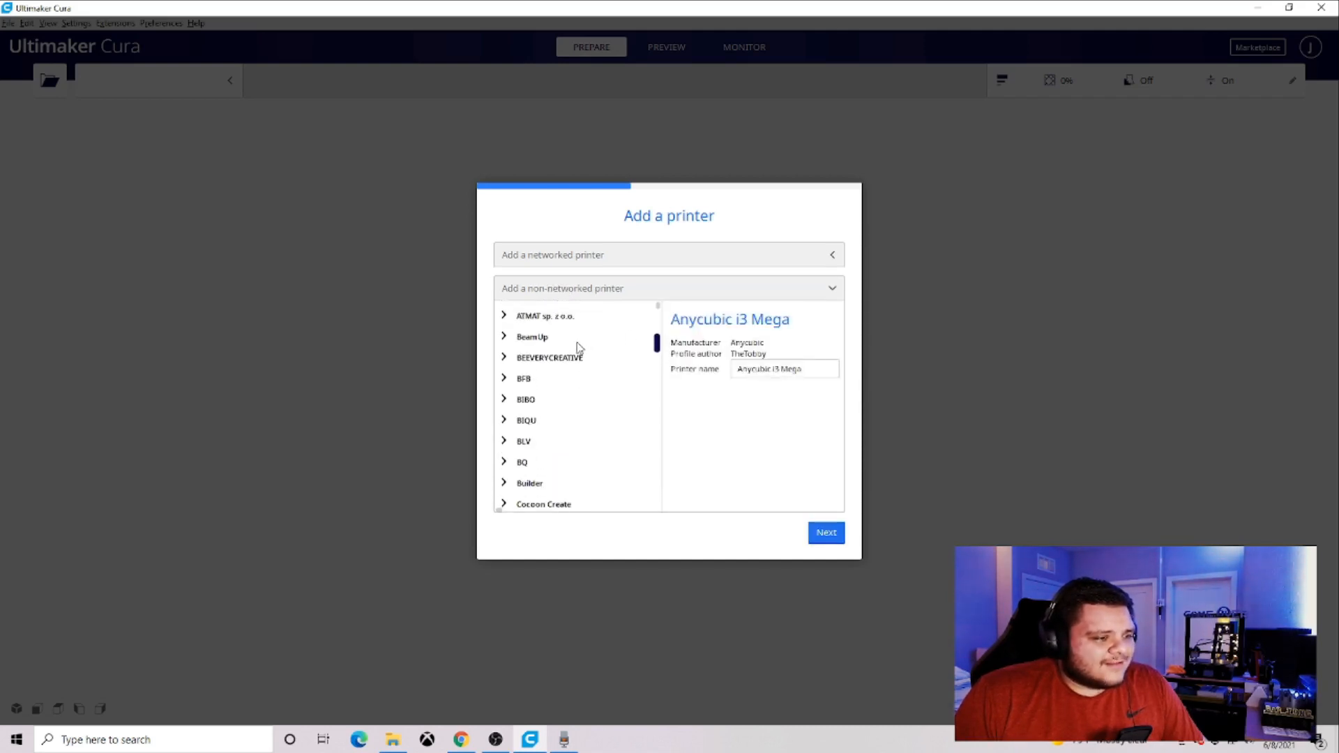
scroll(576, 347, "up", 6)
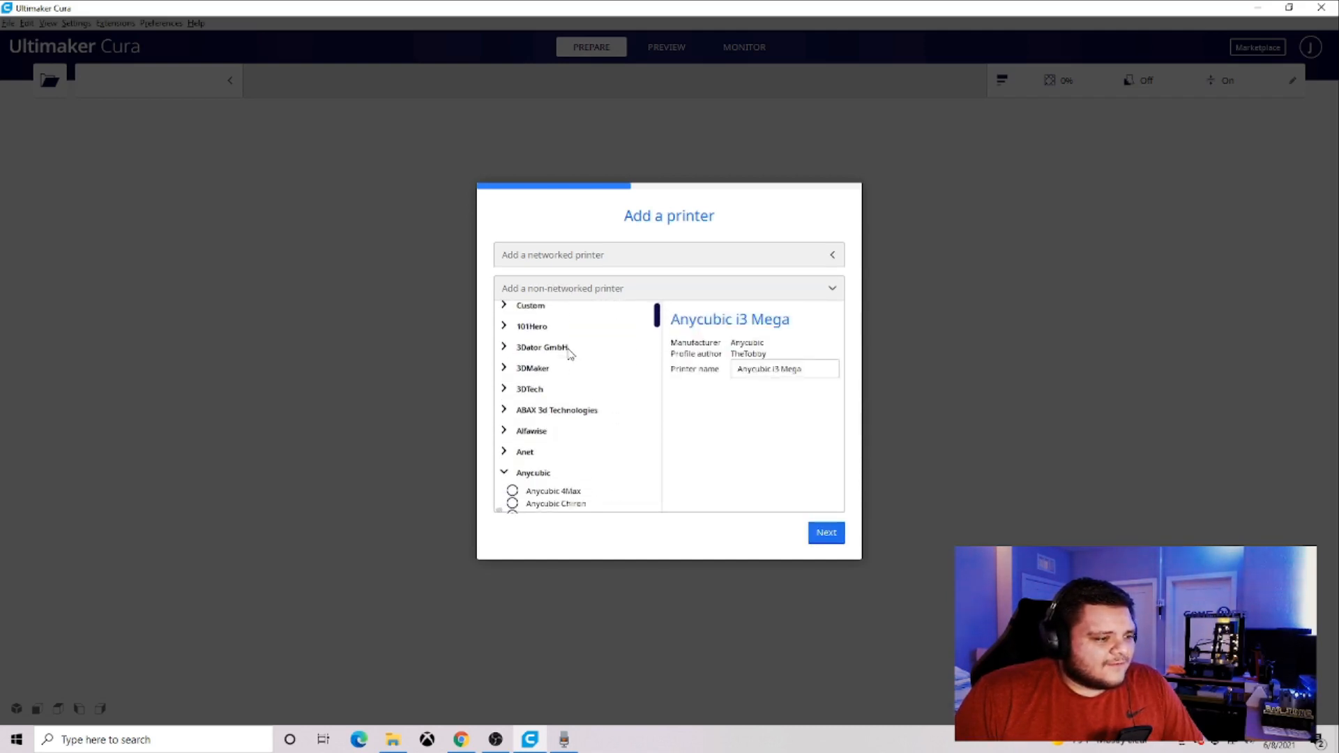
scroll(571, 355, "down", 7)
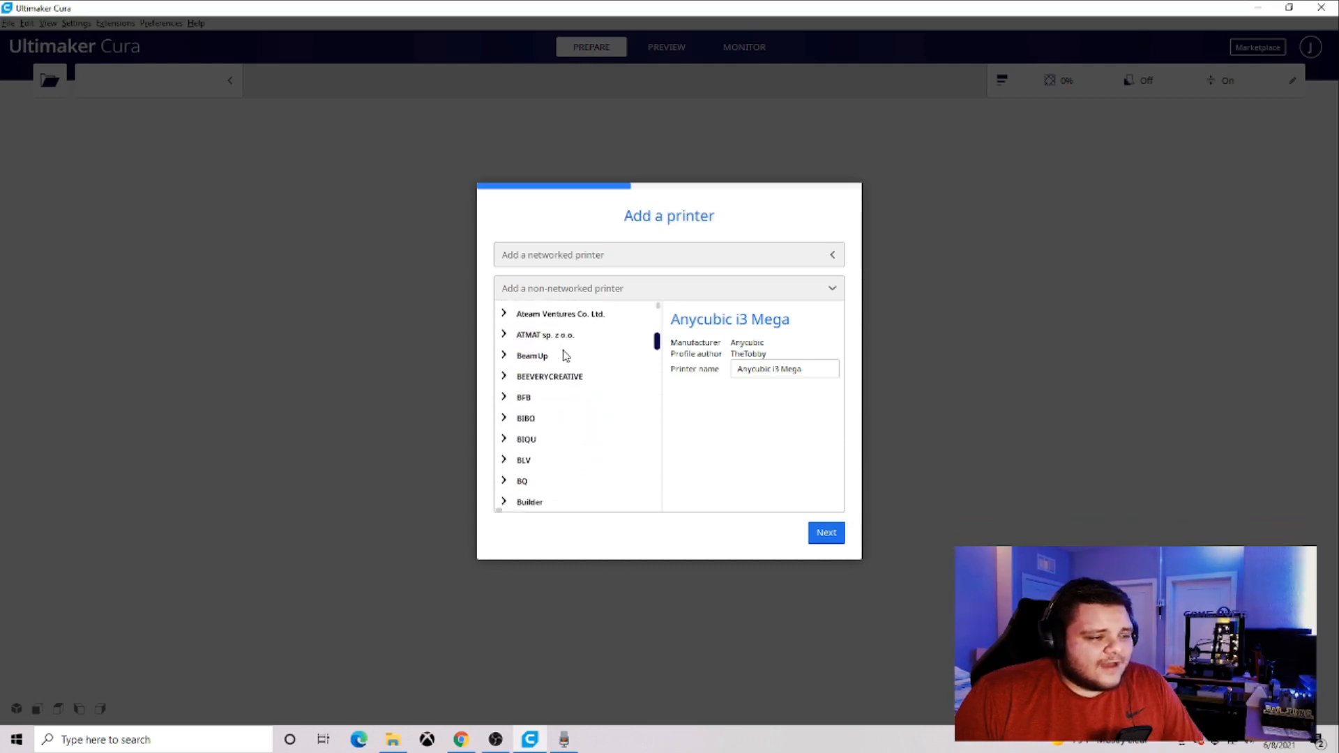
scroll(564, 357, "down", 1)
scroll(558, 360, "up", 8)
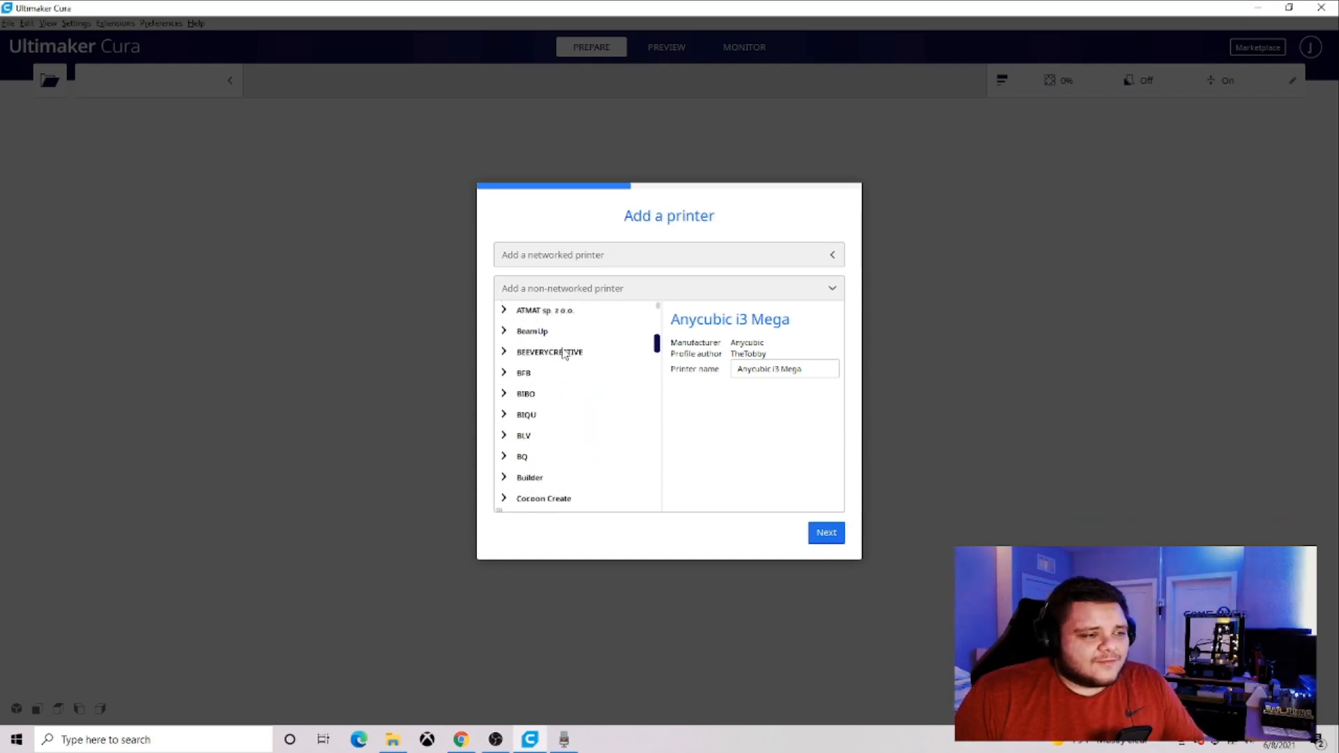
scroll(551, 372, "down", 3)
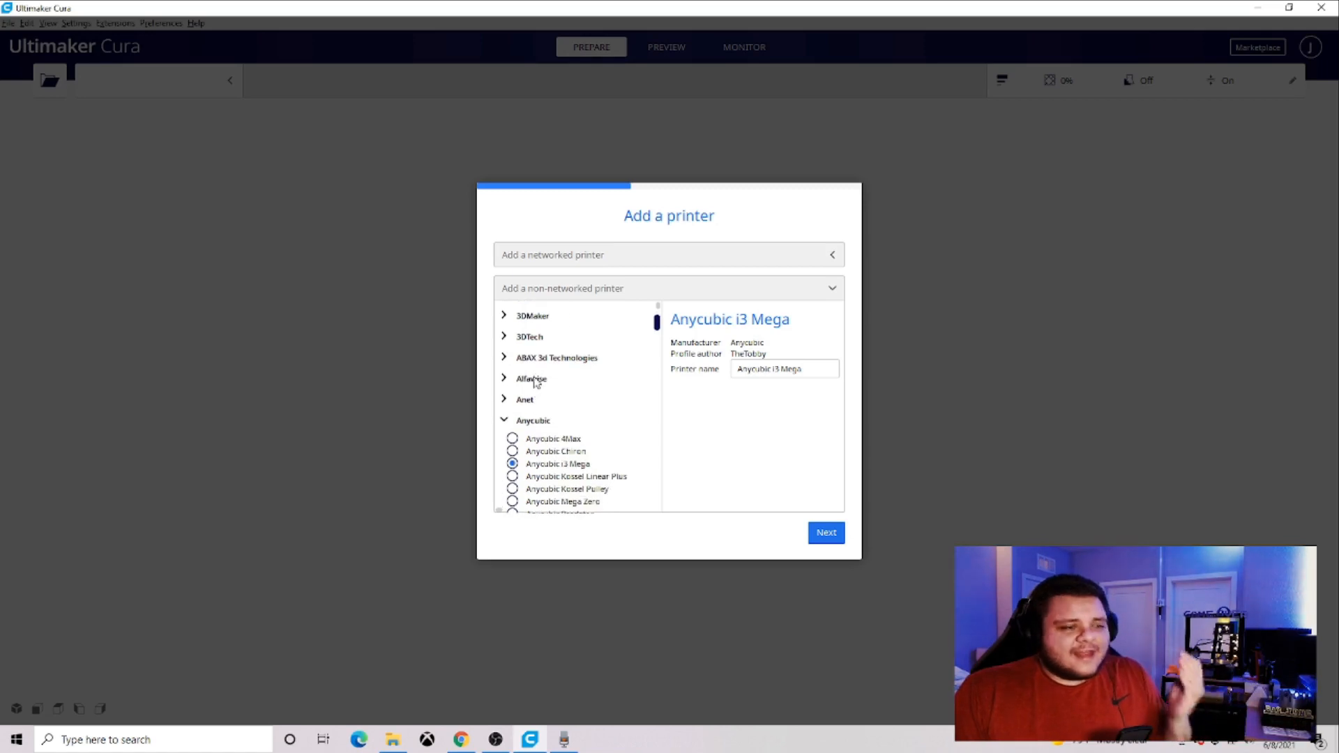
scroll(567, 373, "down", 1)
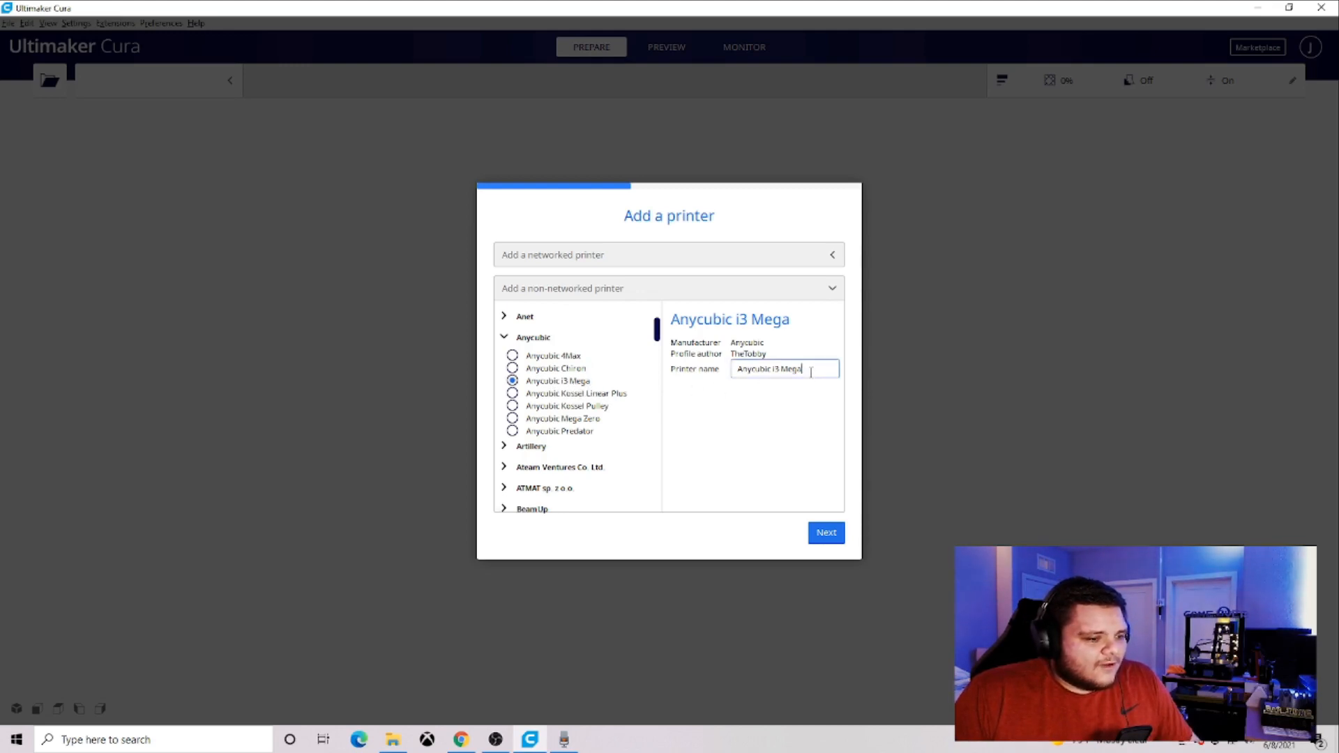
Name the new printer "B1G_JANO's Mega X" and add it.
left_click_drag(809, 371, 692, 380)
type("B1C")
type("_JANOS Meg")
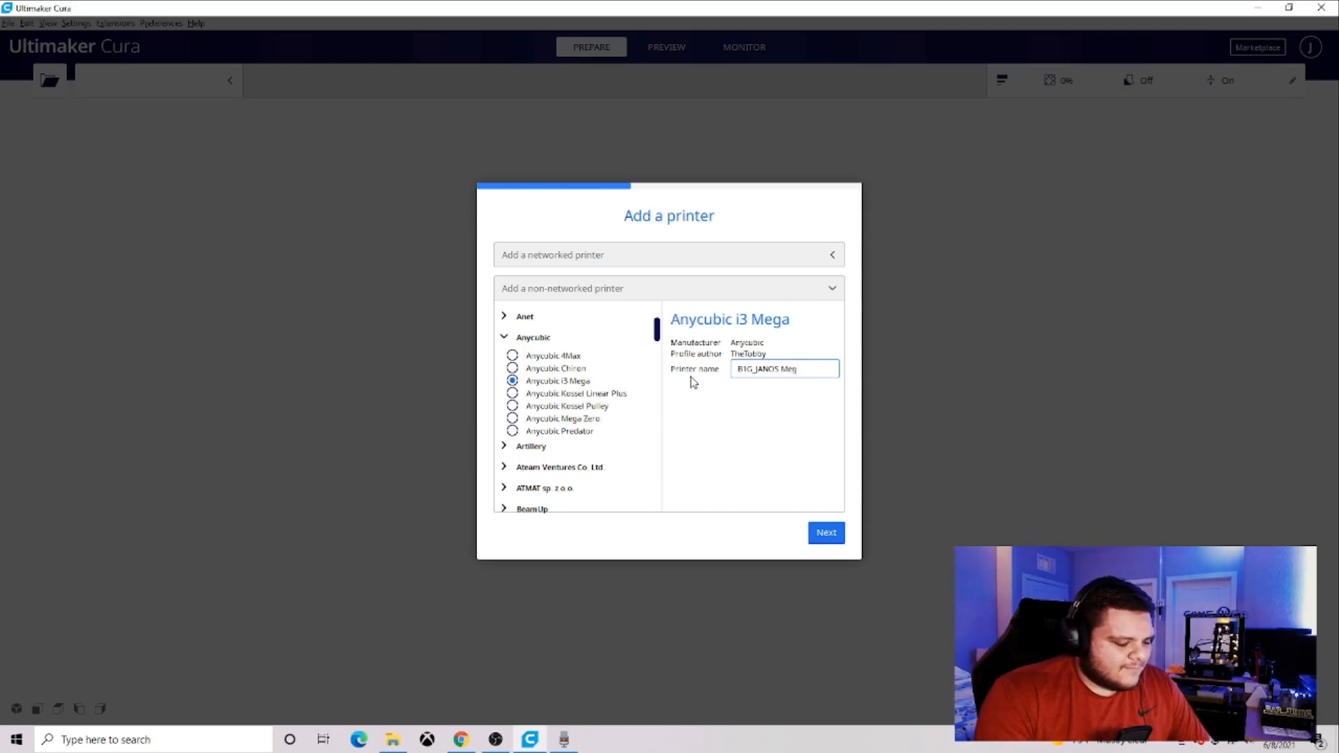
type("X")
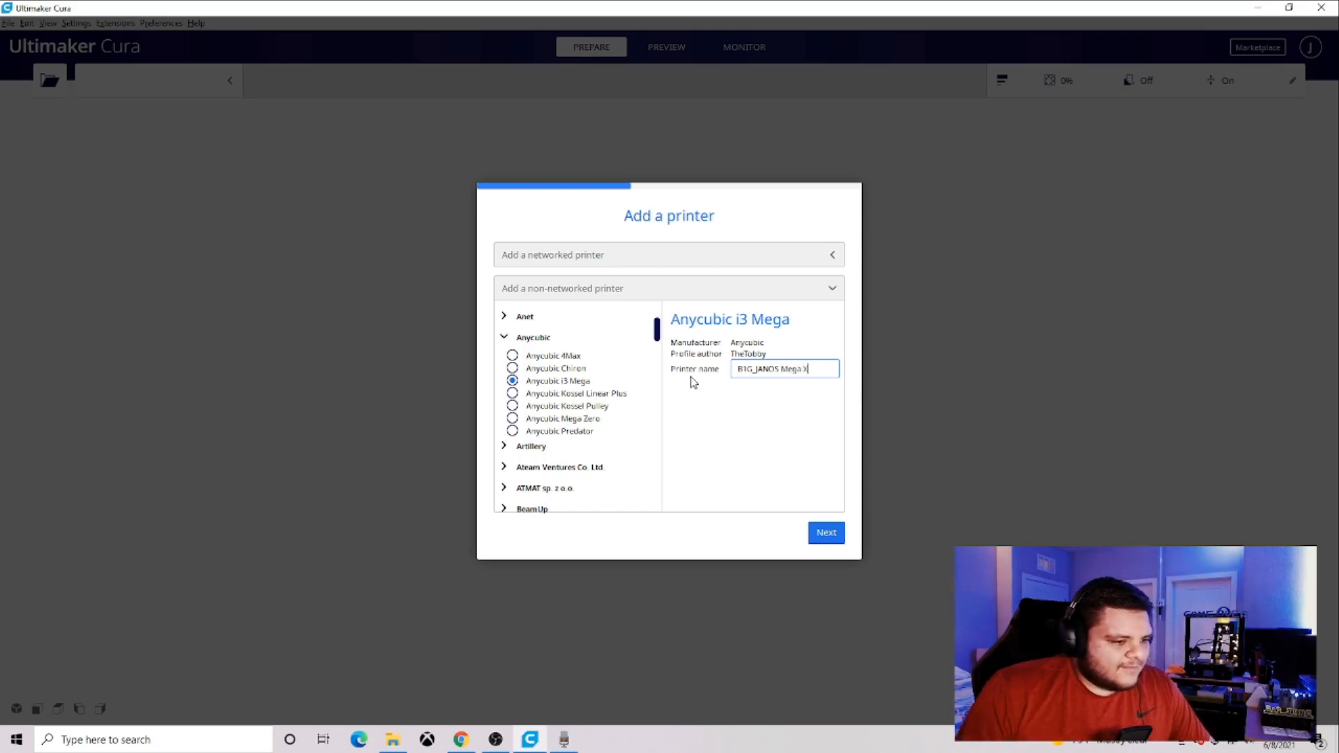
left_click(777, 372)
key("BackSpace")
type("'s")
left_click(828, 532)
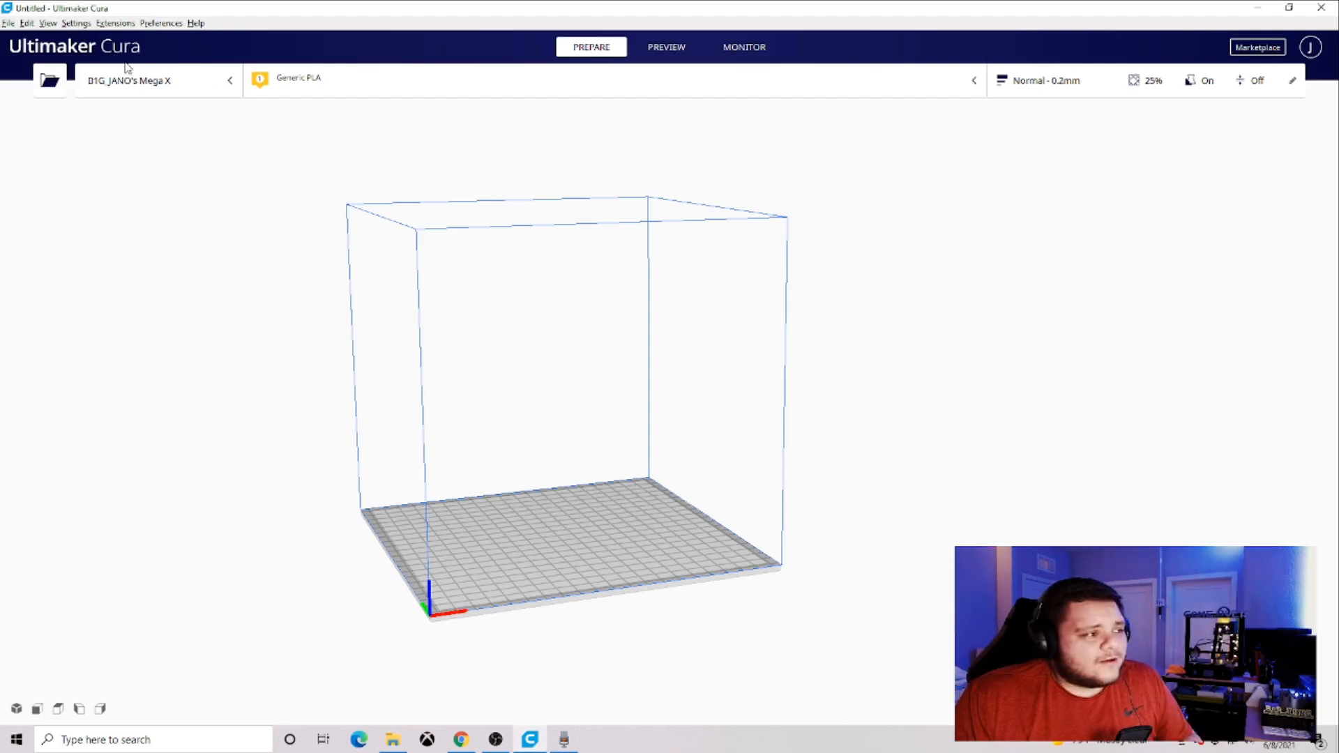
Open the machine settings of the B1G_JANO's Mega X printer and set its X width to 300 mm.
left_click(185, 90)
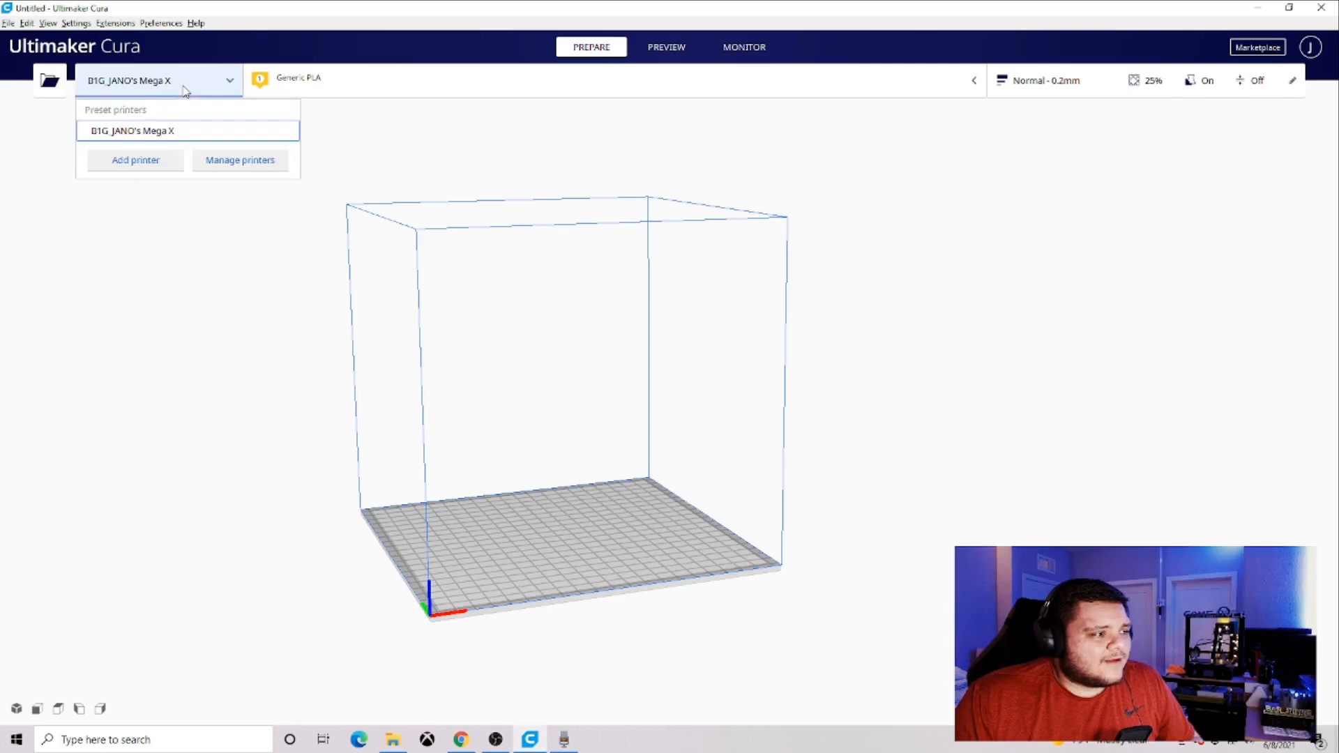
left_click(238, 162)
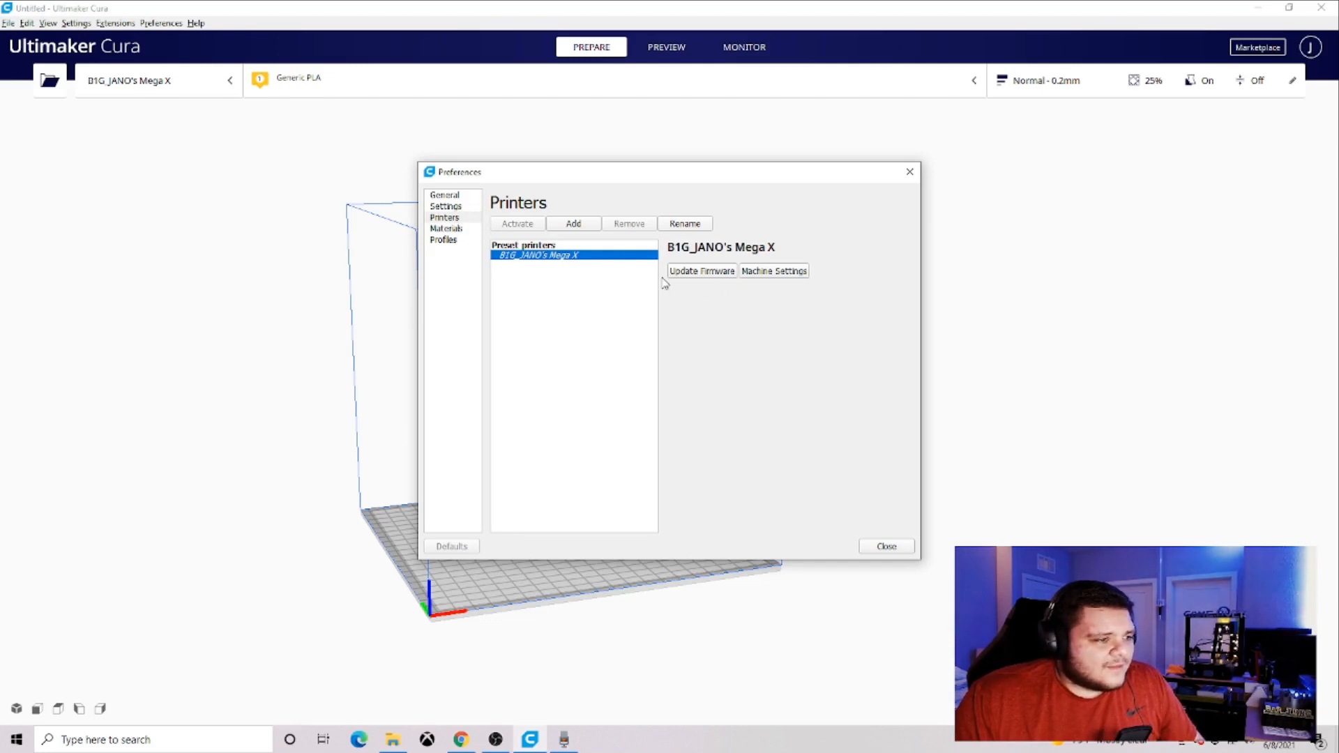
left_click(775, 271)
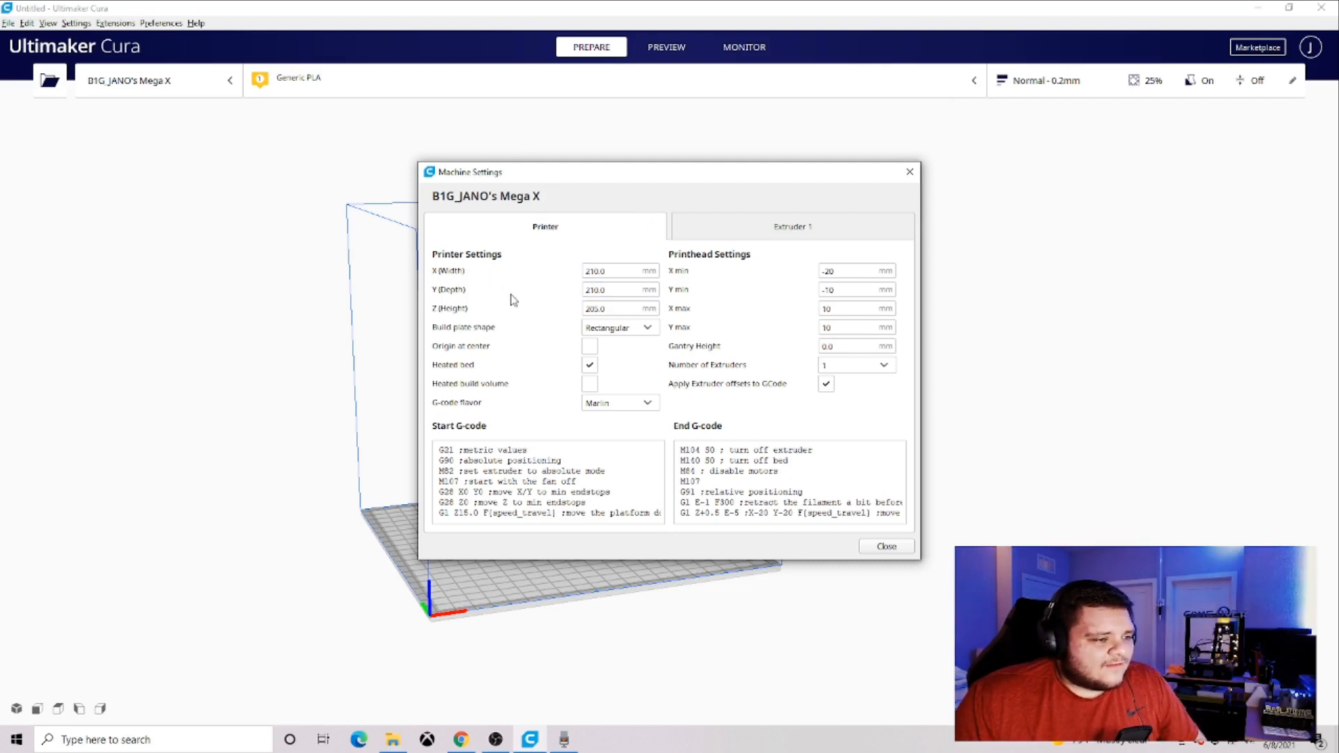
left_click(630, 271)
key("BackSpace")
key("BackSpace")
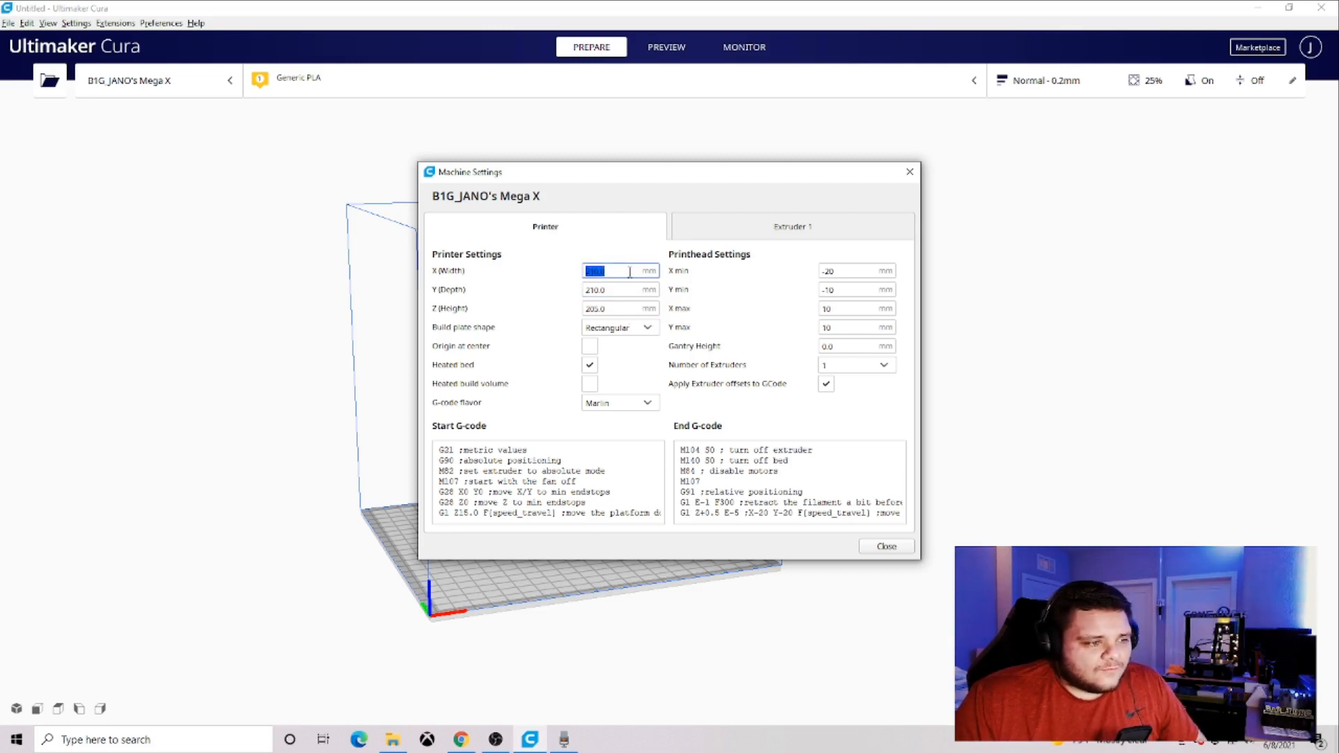
type("300")
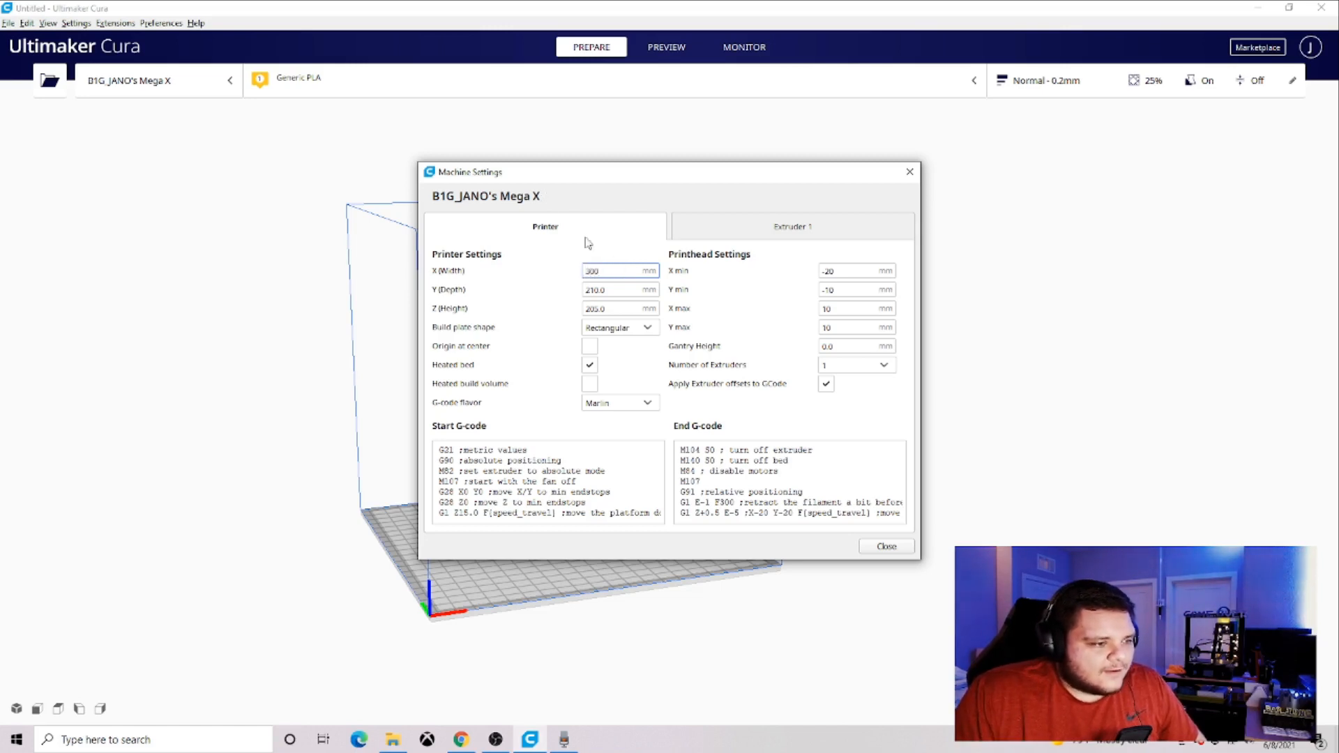
Set the printer's Y depth to 300 mm and its Z height to 305 mm.
left_click(628, 289)
key("ctrl+a")
type("3")
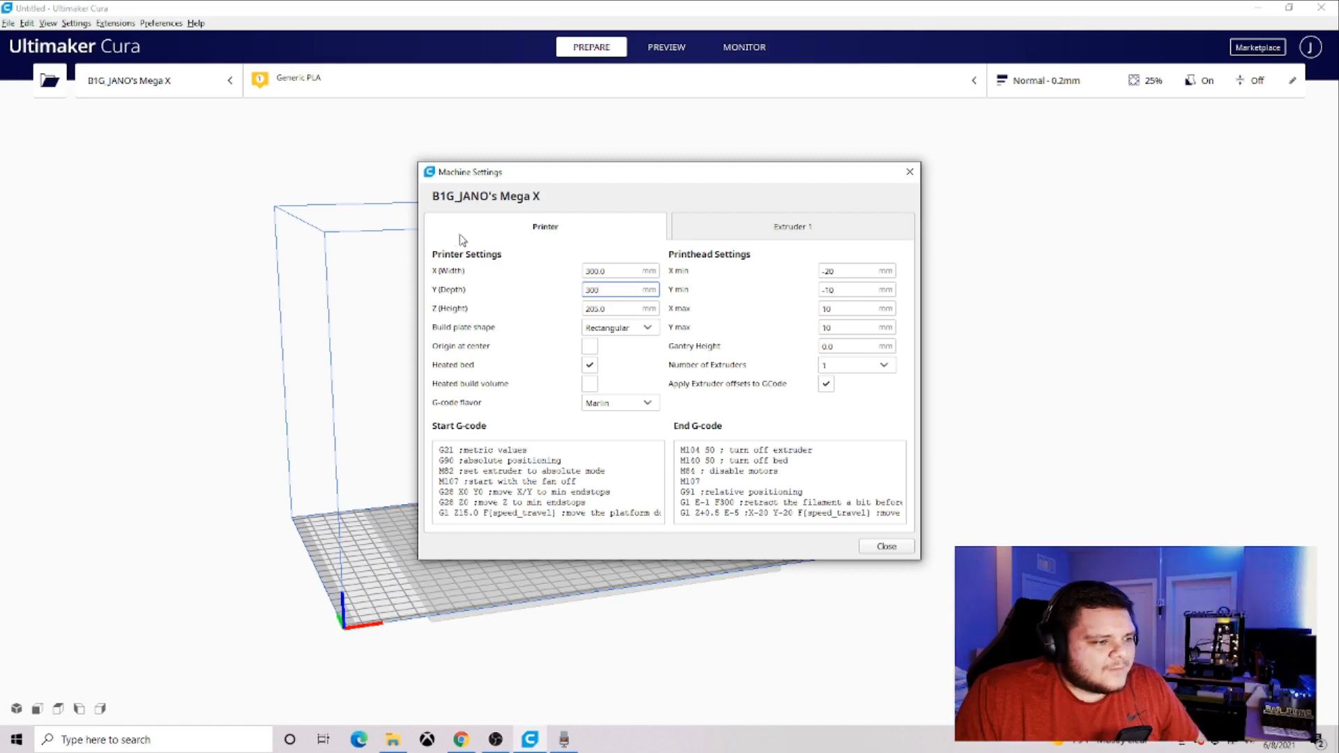
left_click(633, 309)
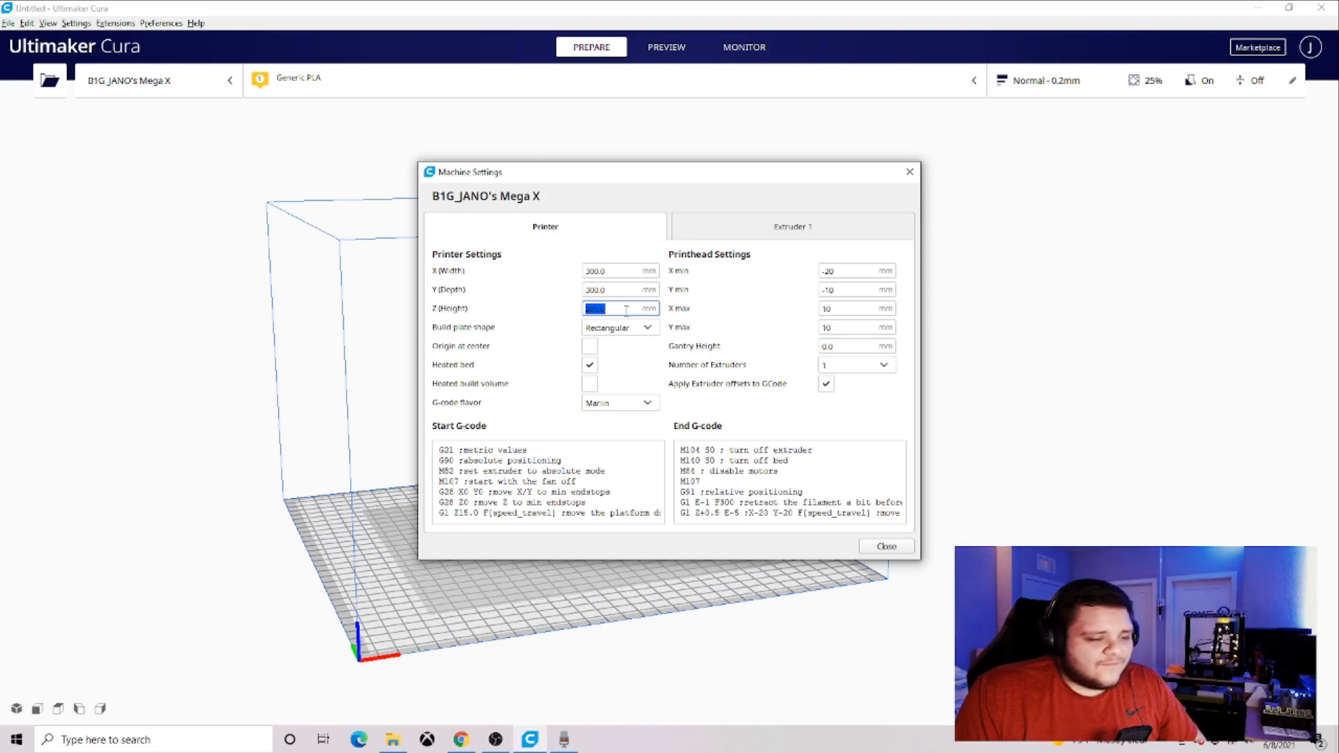
type("305")
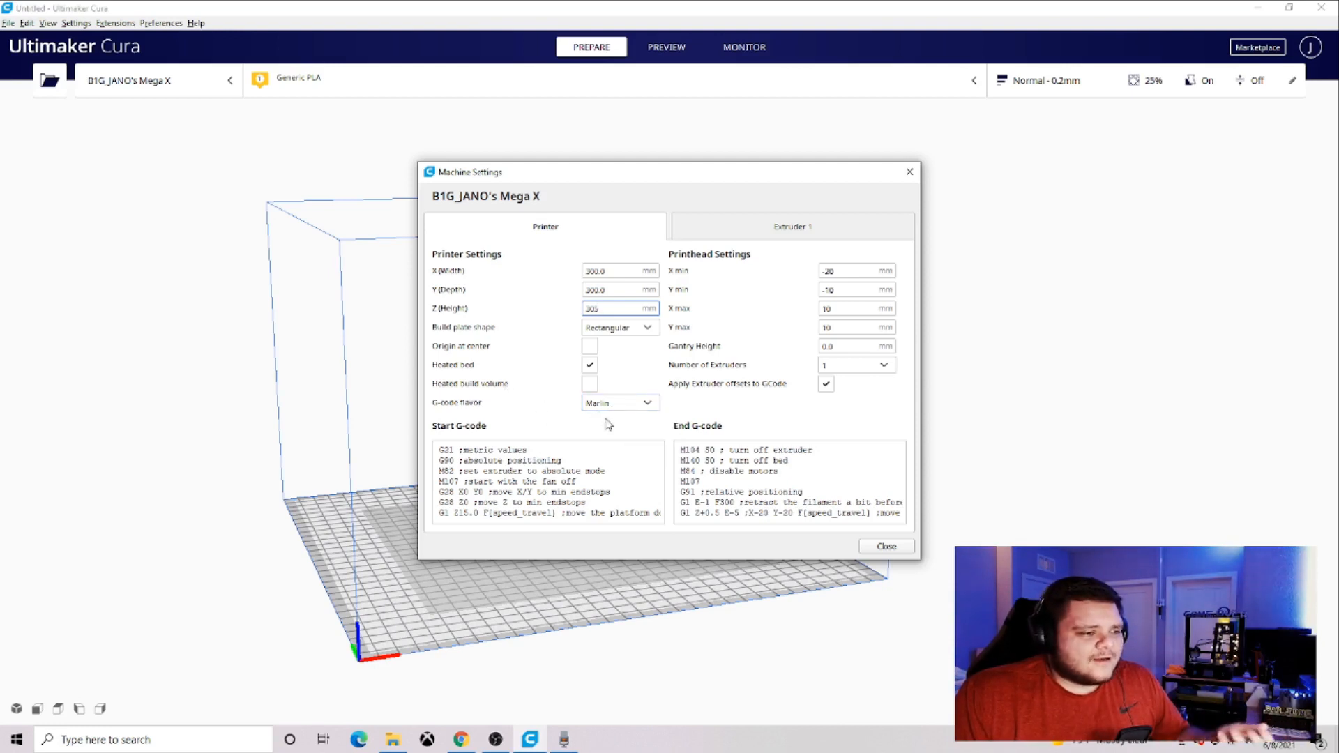
Select Marlin as the printer's G-code flavor.
left_click(630, 409)
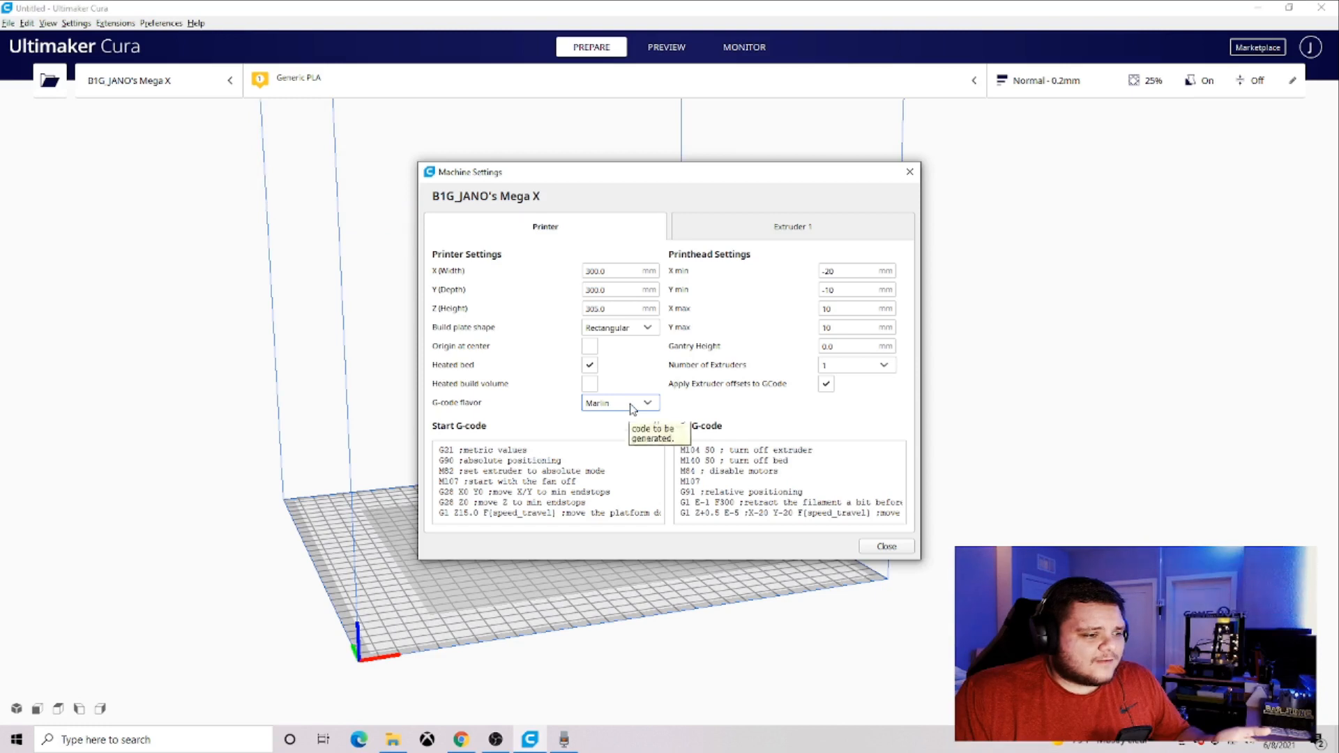
left_click(633, 408)
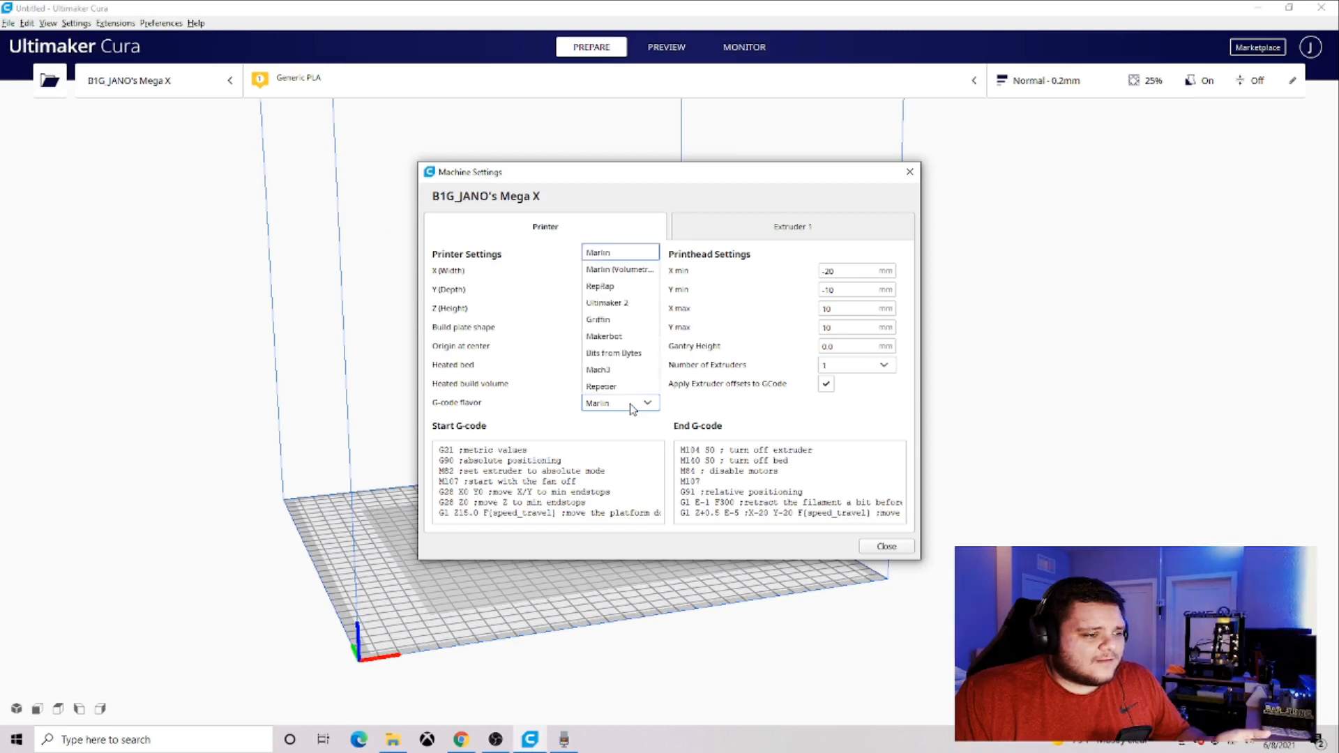
left_click(611, 253)
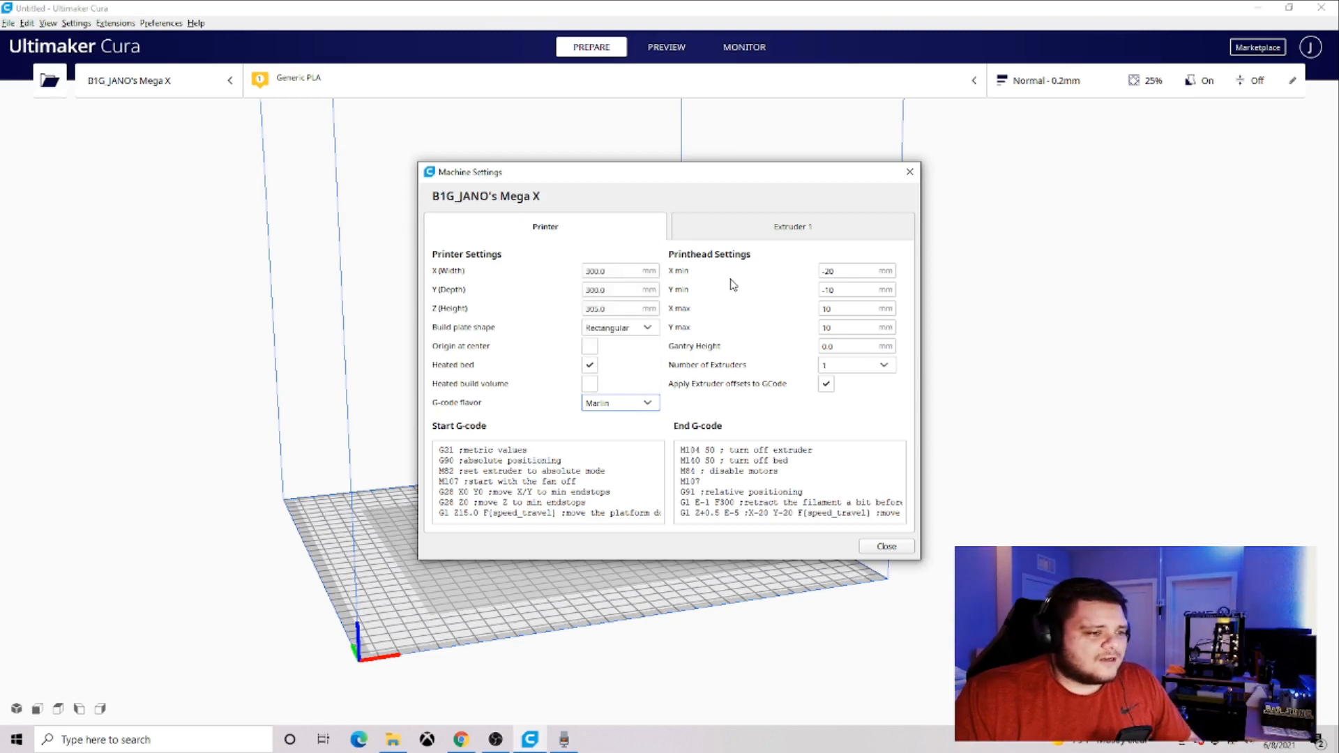
Examine the printhead settings and read through the printer's start and end G-code.
scroll(777, 411, "down", 2)
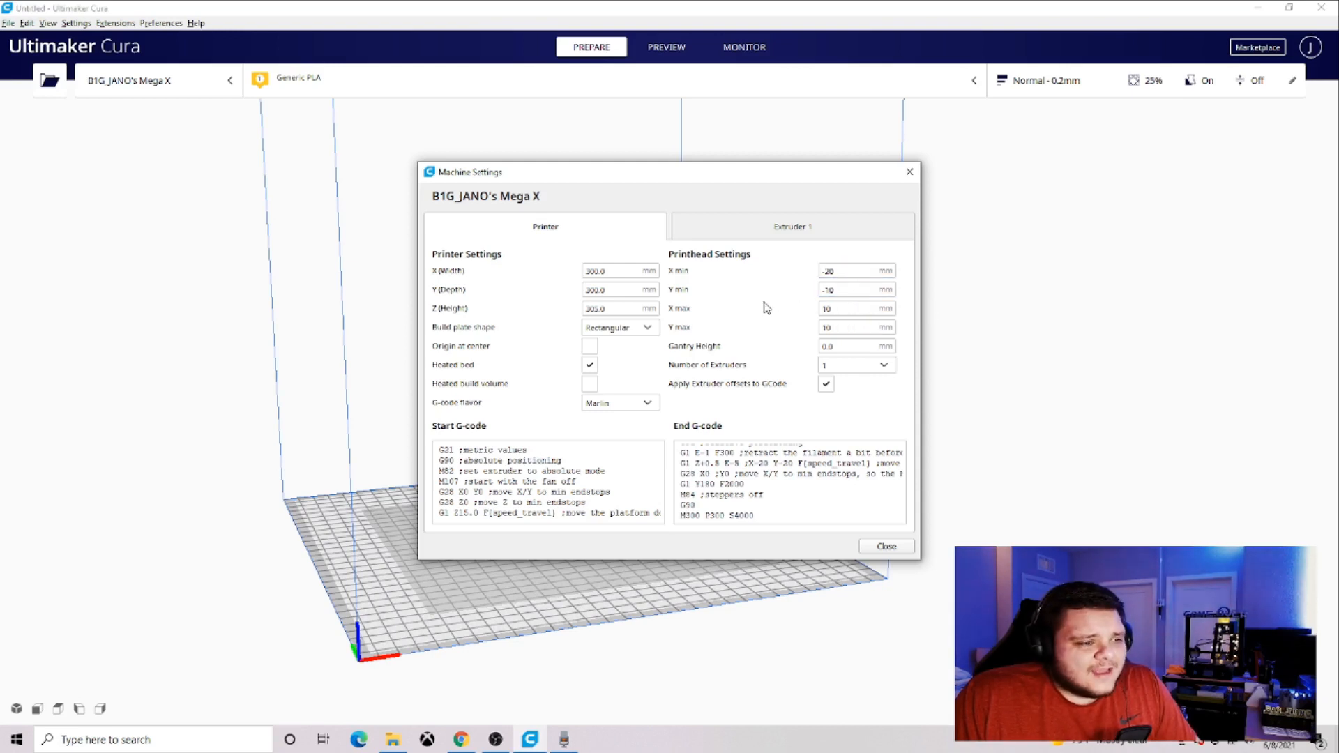
left_click(830, 314)
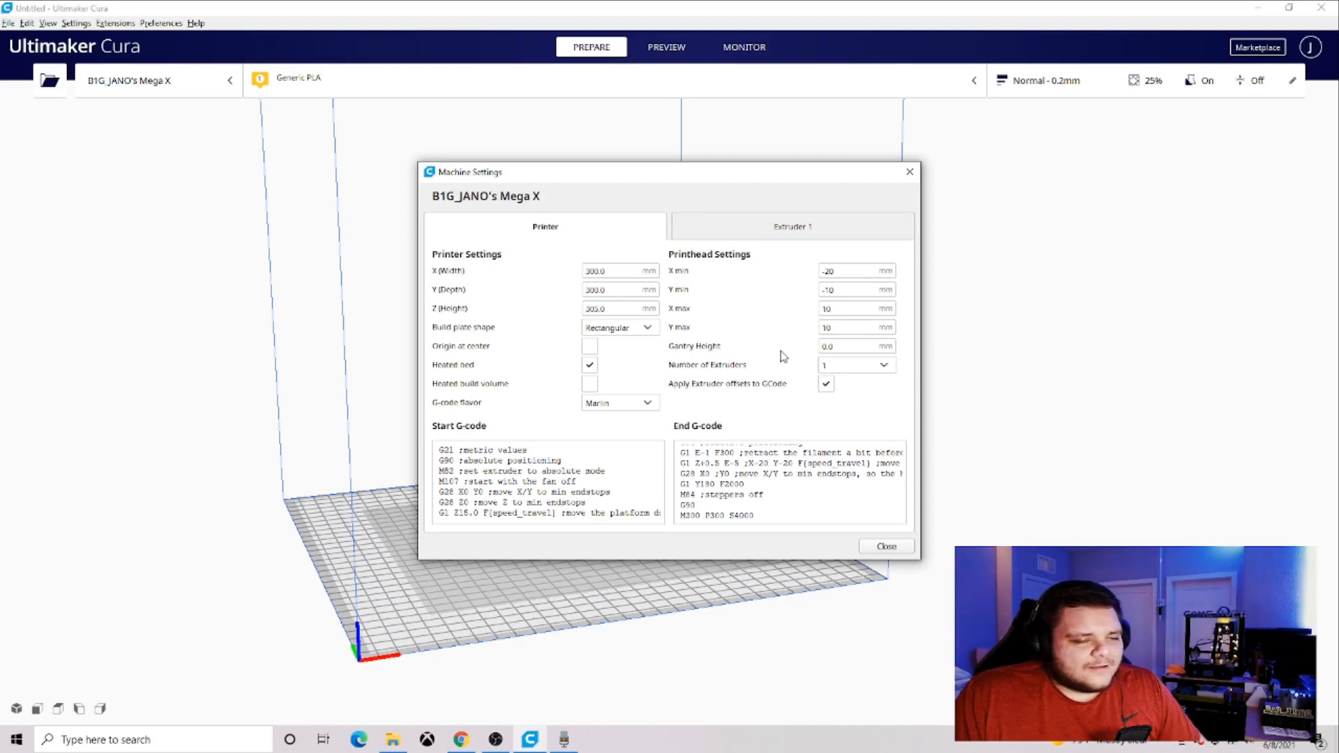
scroll(803, 489, "up", 3)
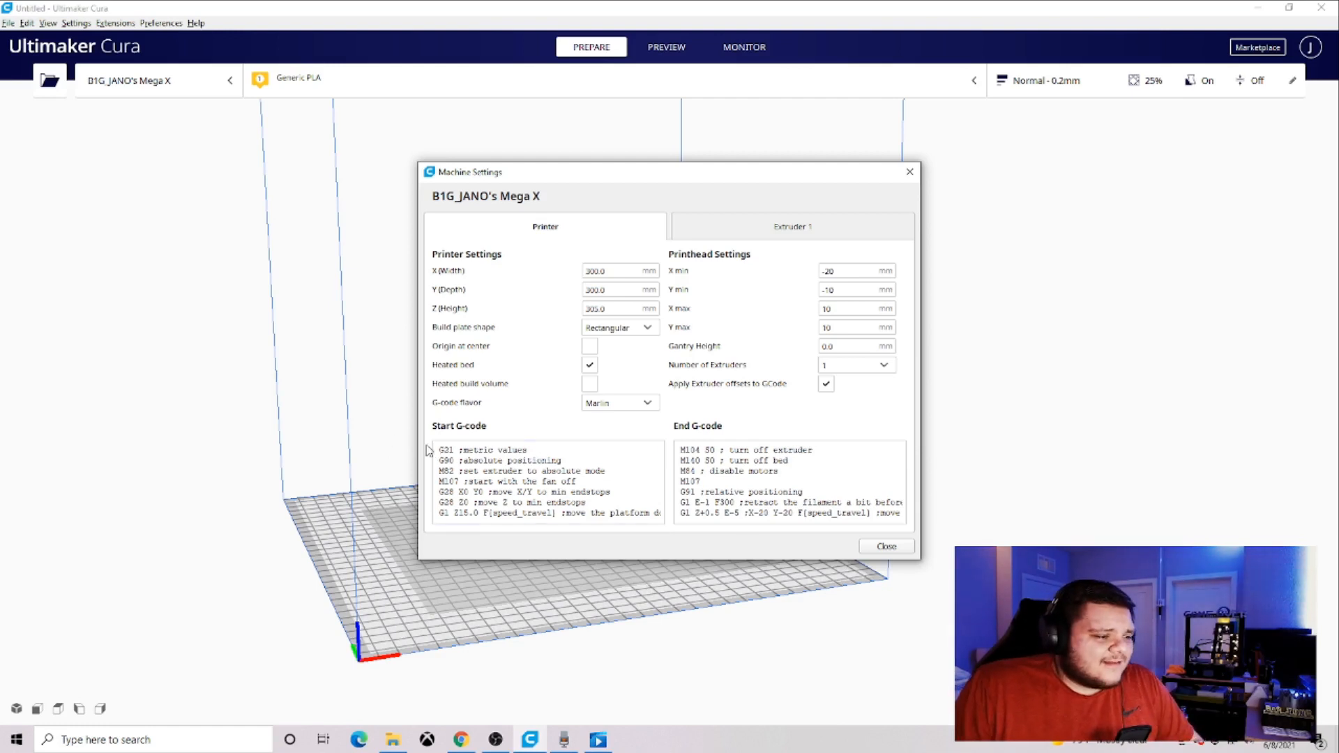
scroll(472, 455, "down", 5)
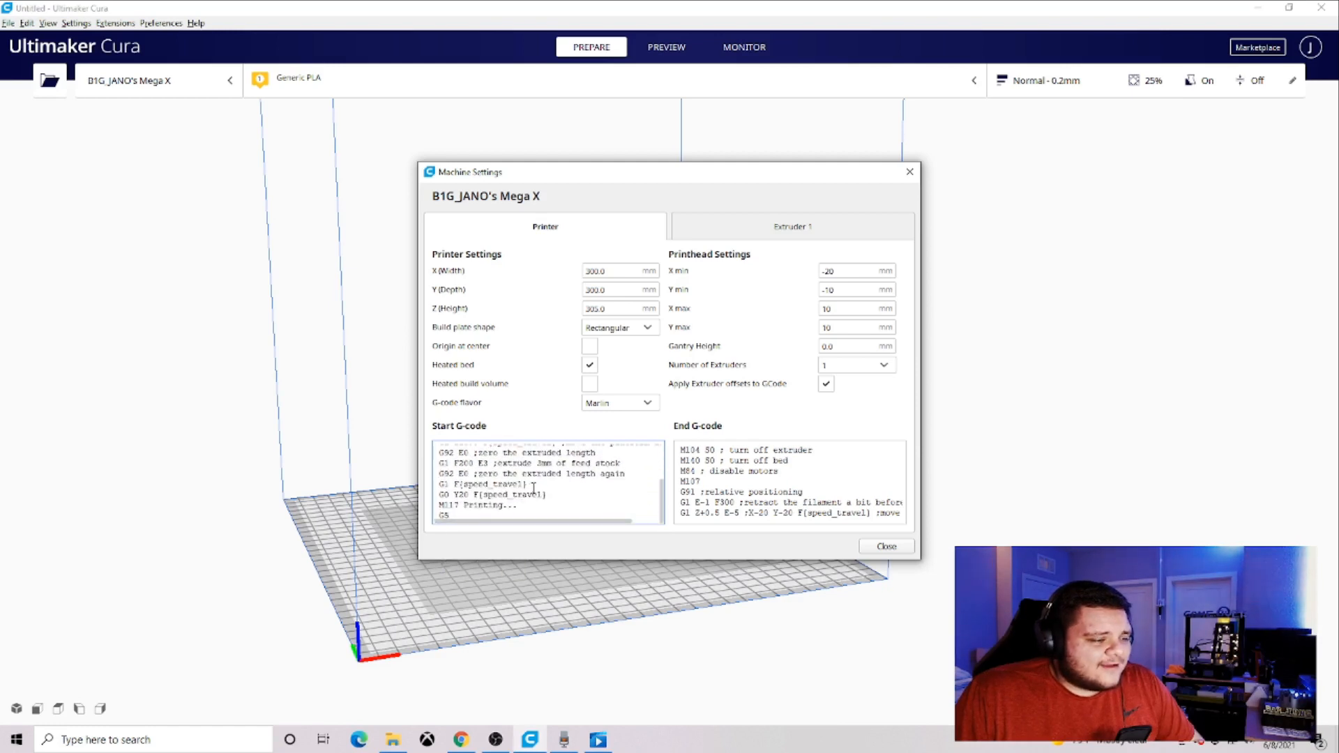
scroll(799, 454, "down", 3)
scroll(742, 507, "up", 3)
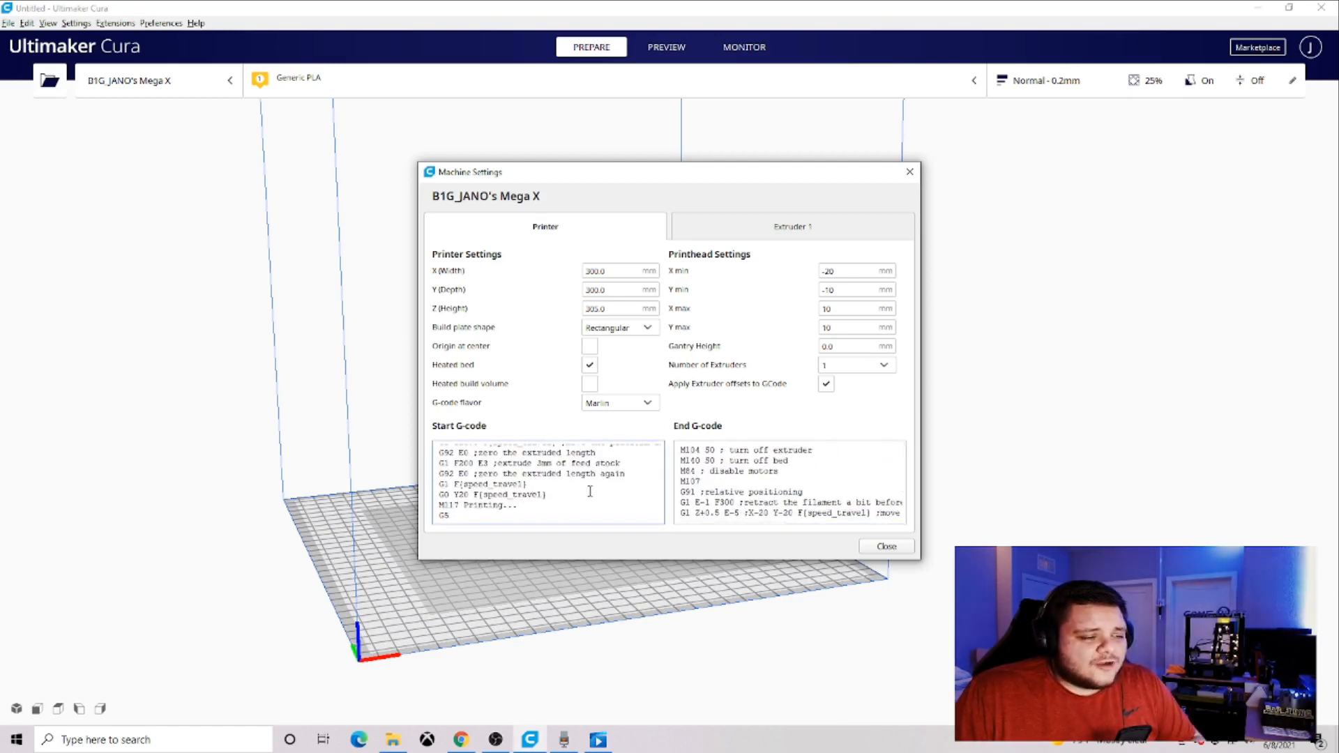
scroll(652, 494, "up", 5)
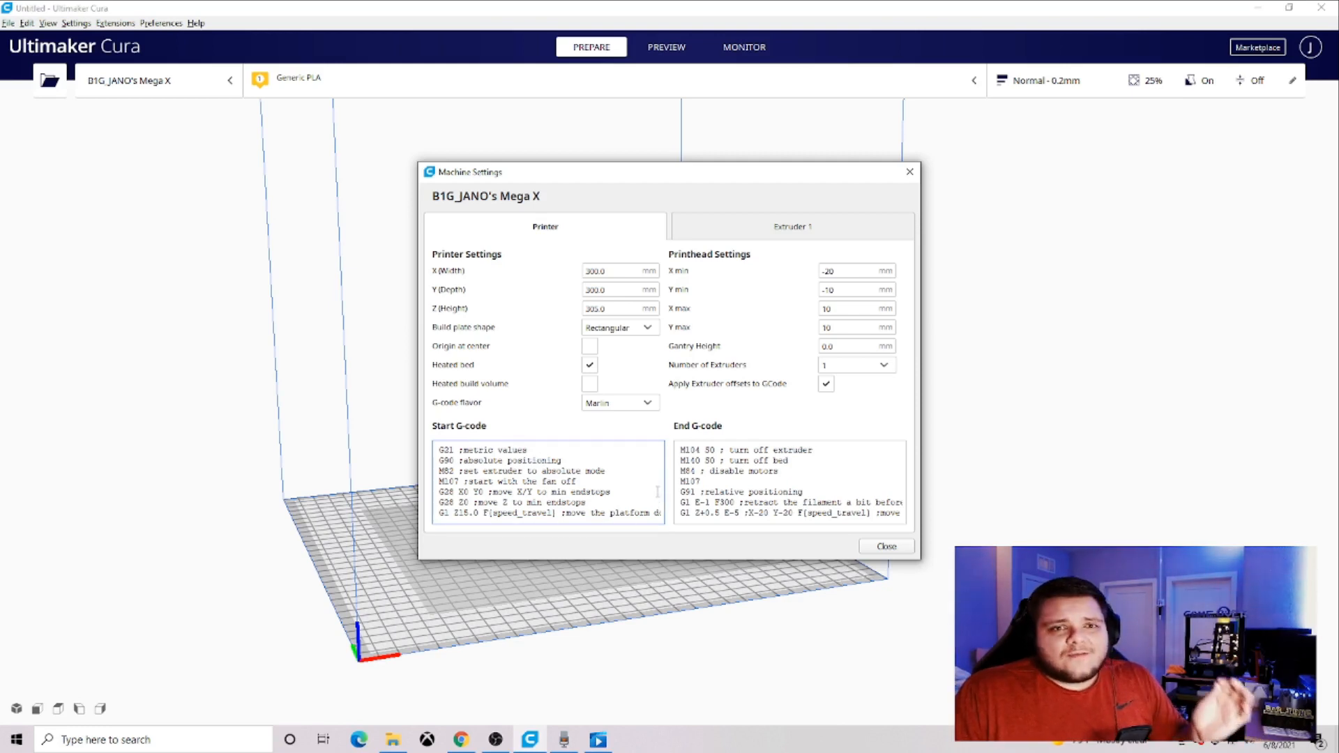
scroll(620, 498, "down", 5)
scroll(621, 498, "up", 6)
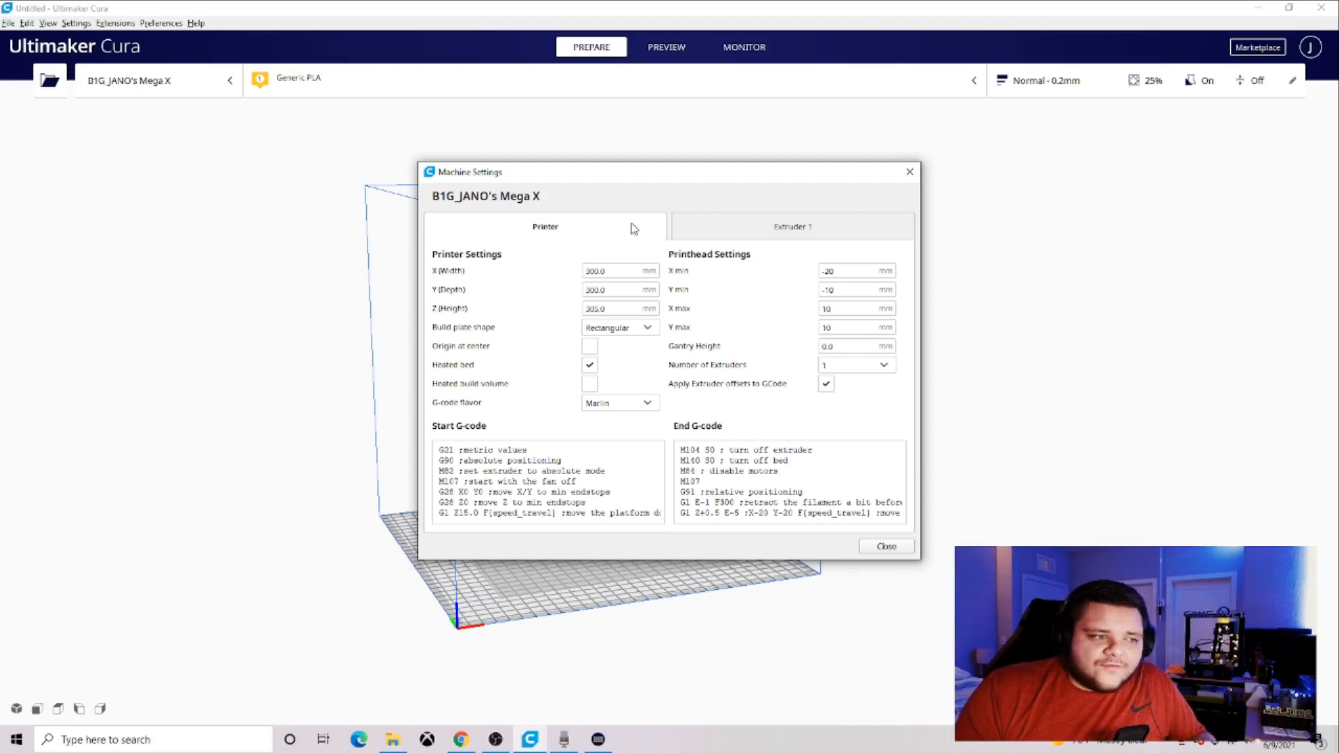
Check the nozzle settings of Extruder 1, including nozzle size and material diameter, and close the machine settings and preferences.
left_click(709, 231)
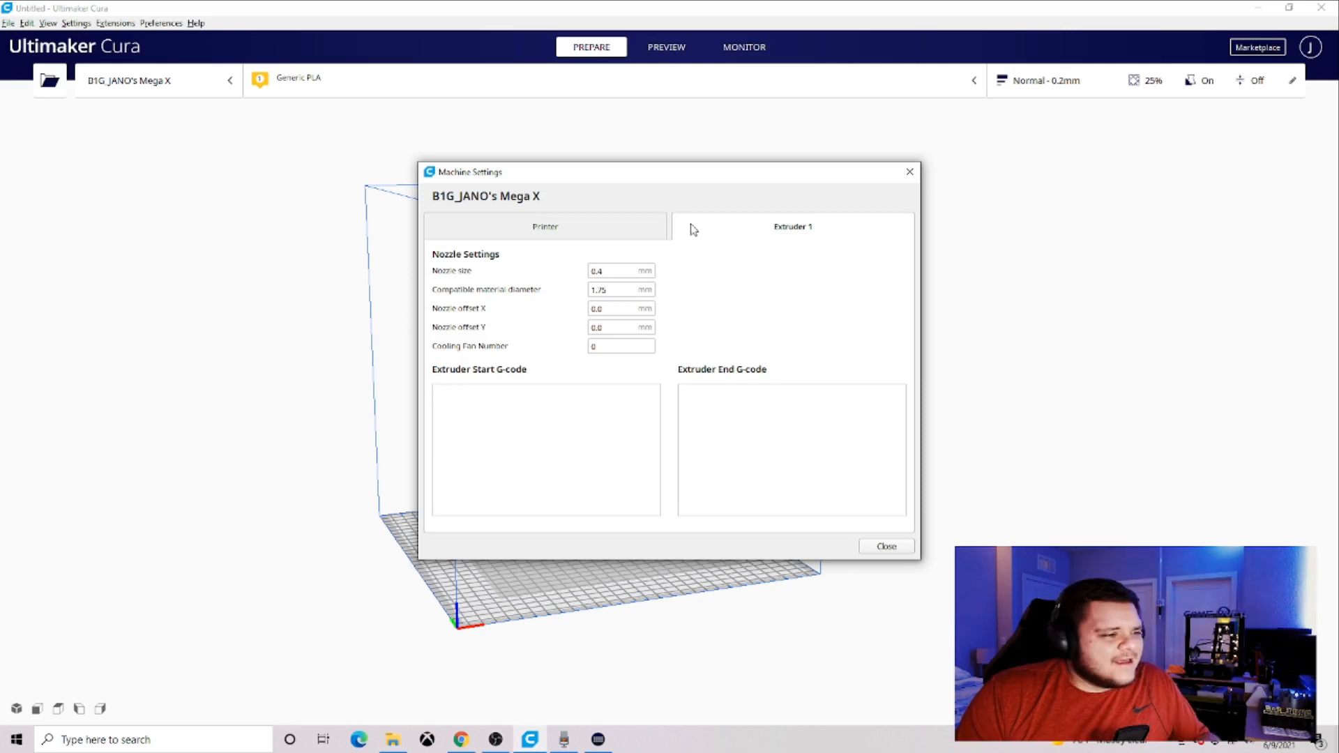
left_click(597, 285)
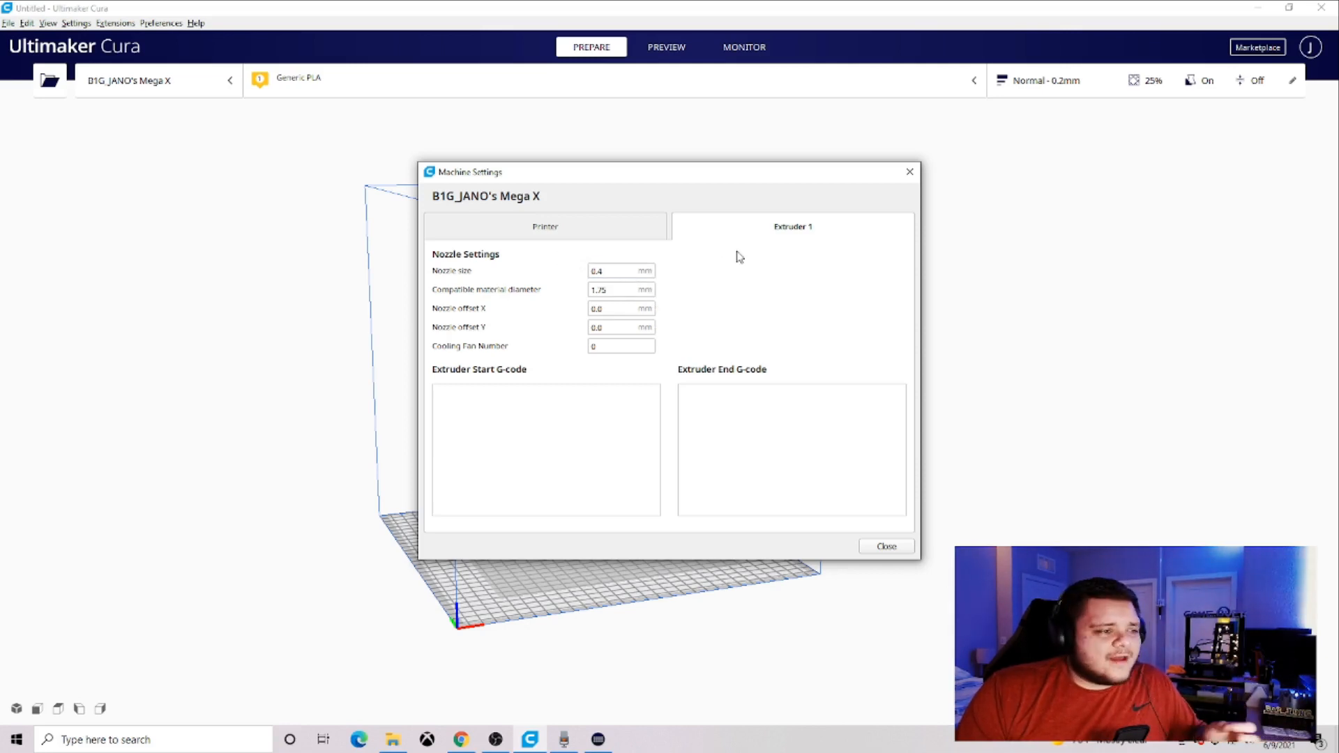
mouse_move(478, 276)
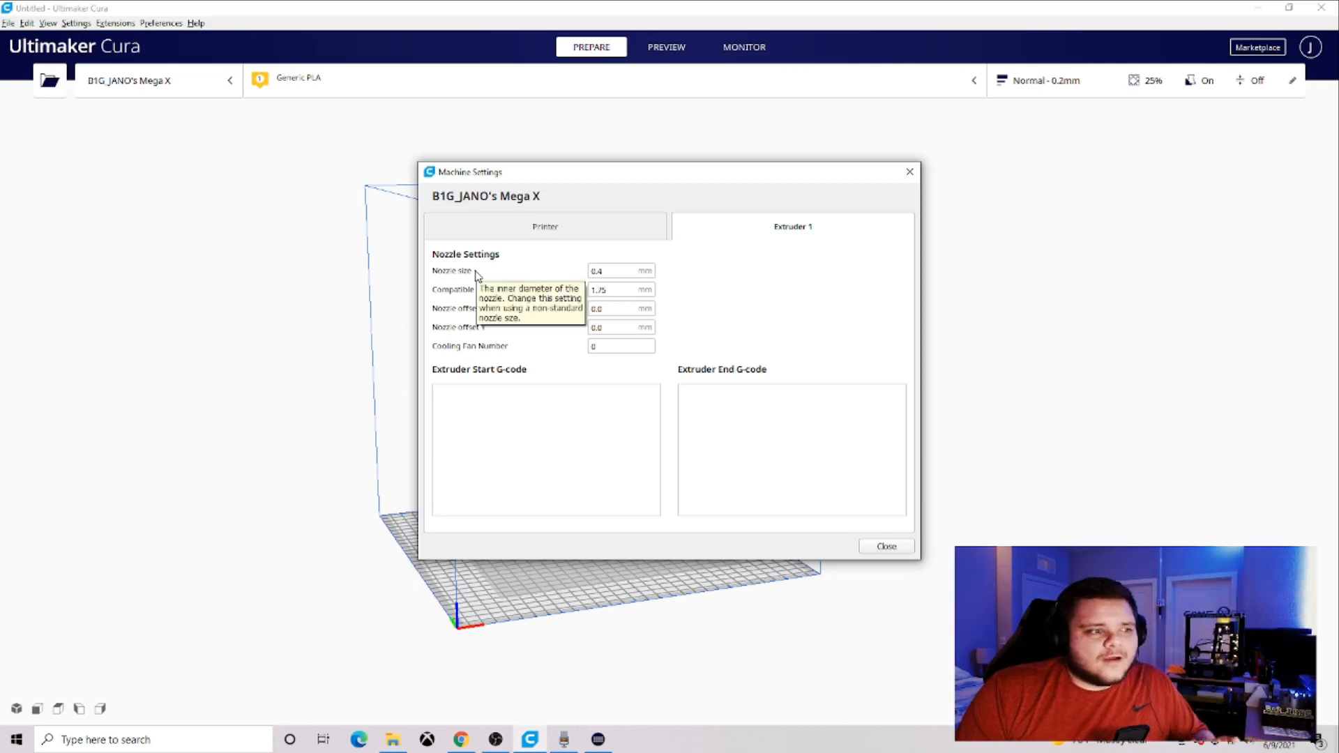
mouse_move(444, 333)
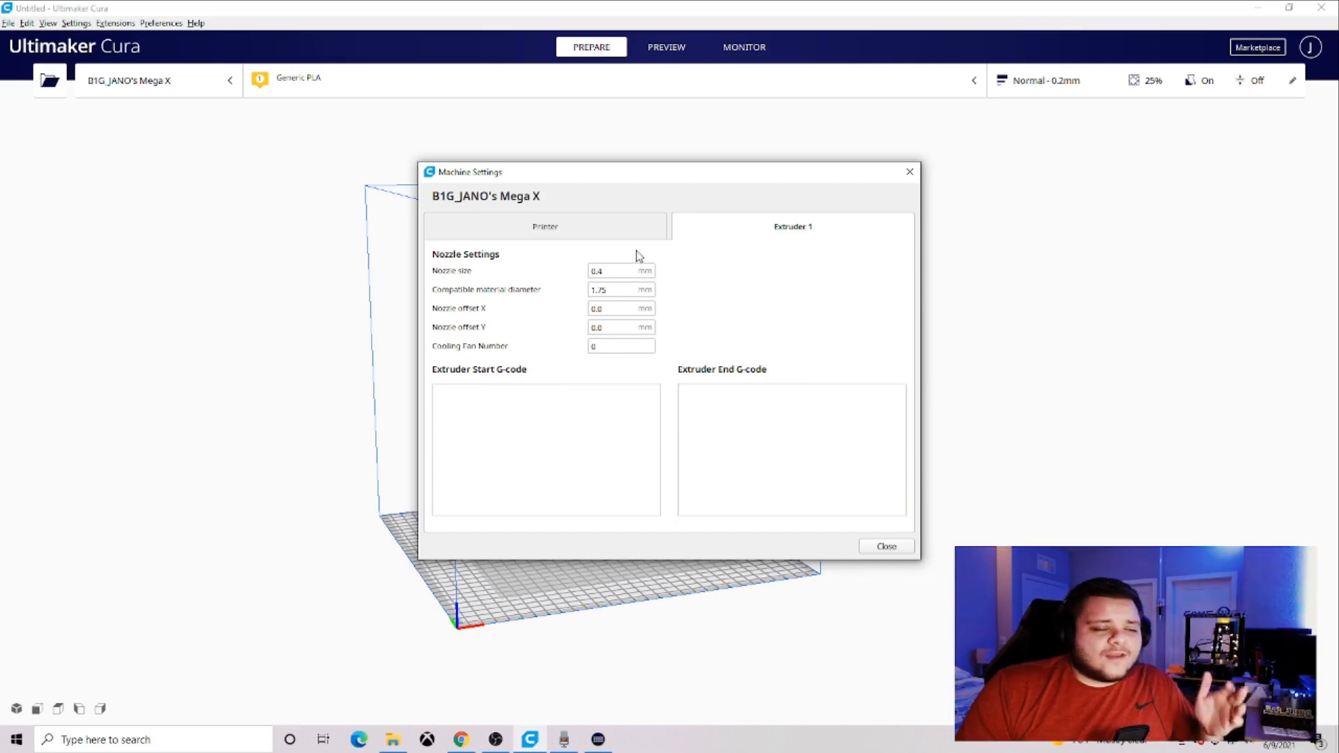
left_click(880, 547)
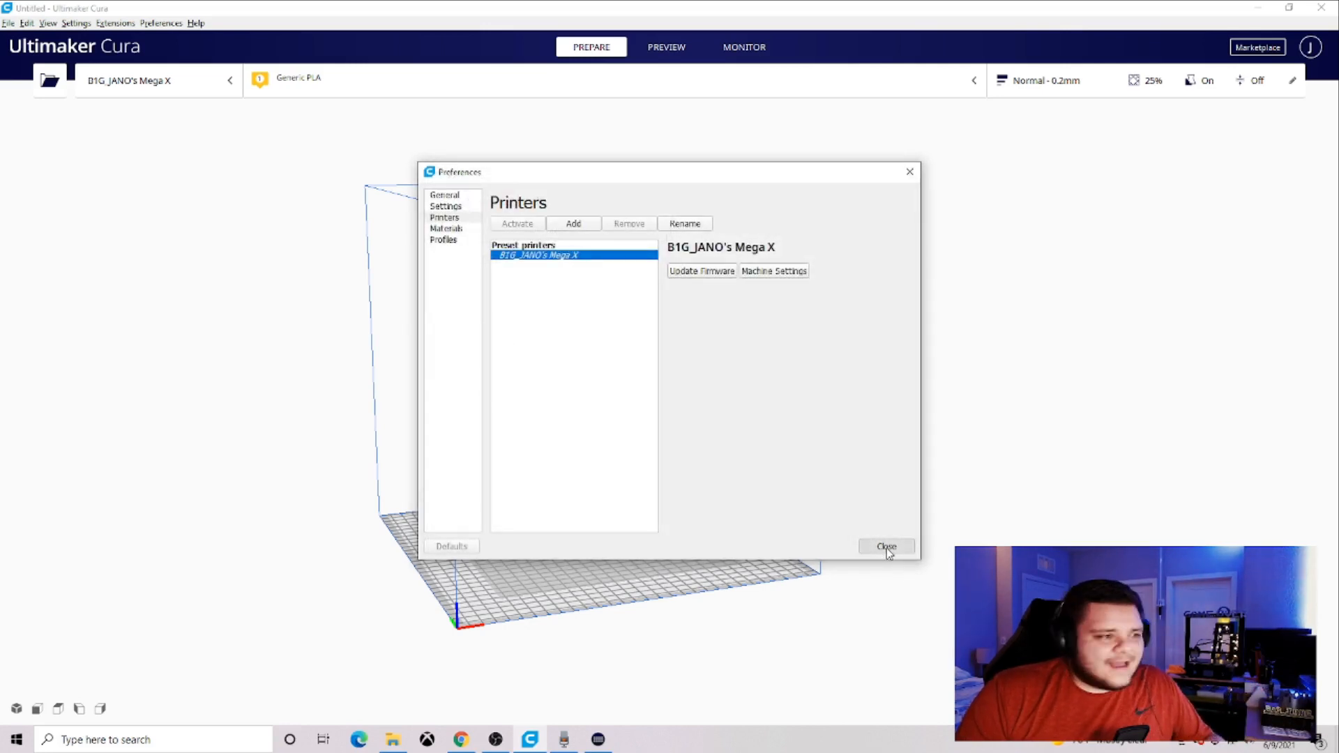
left_click(886, 547)
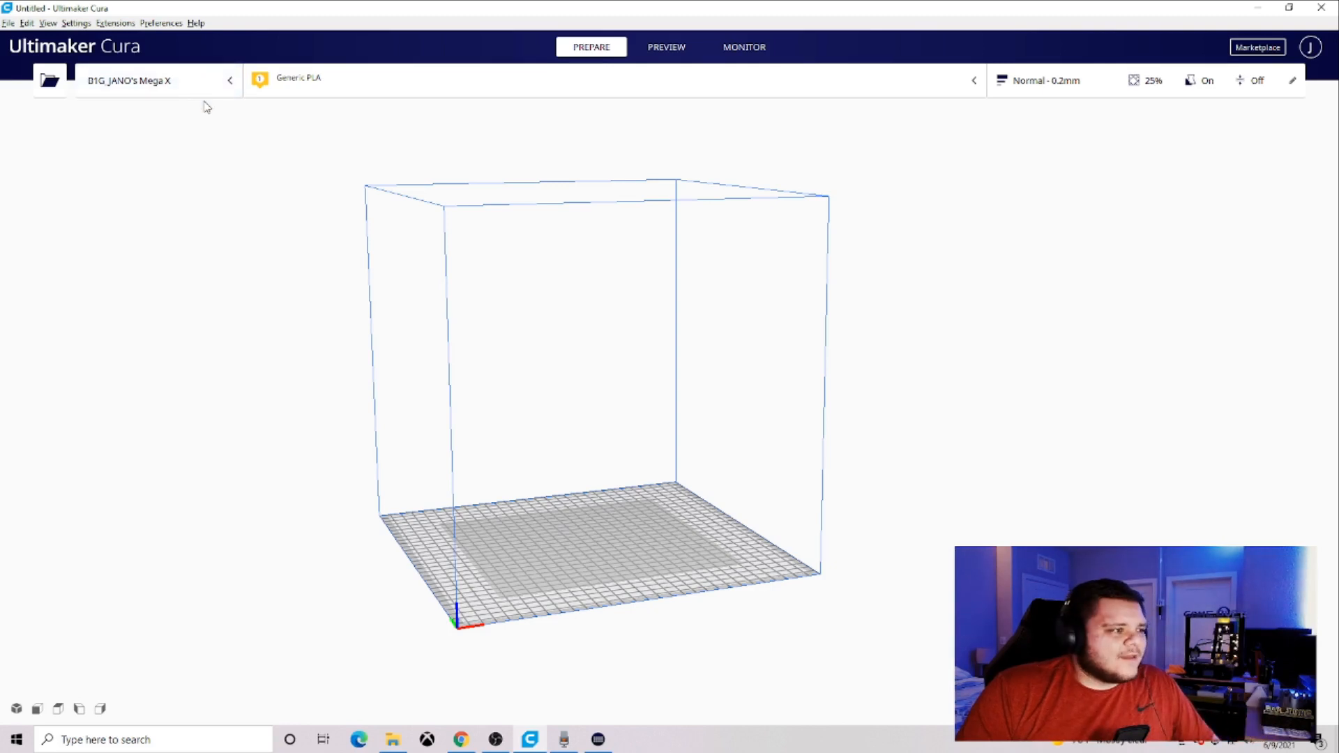
Check the loaded material selection, and open the full custom print settings.
left_click(299, 82)
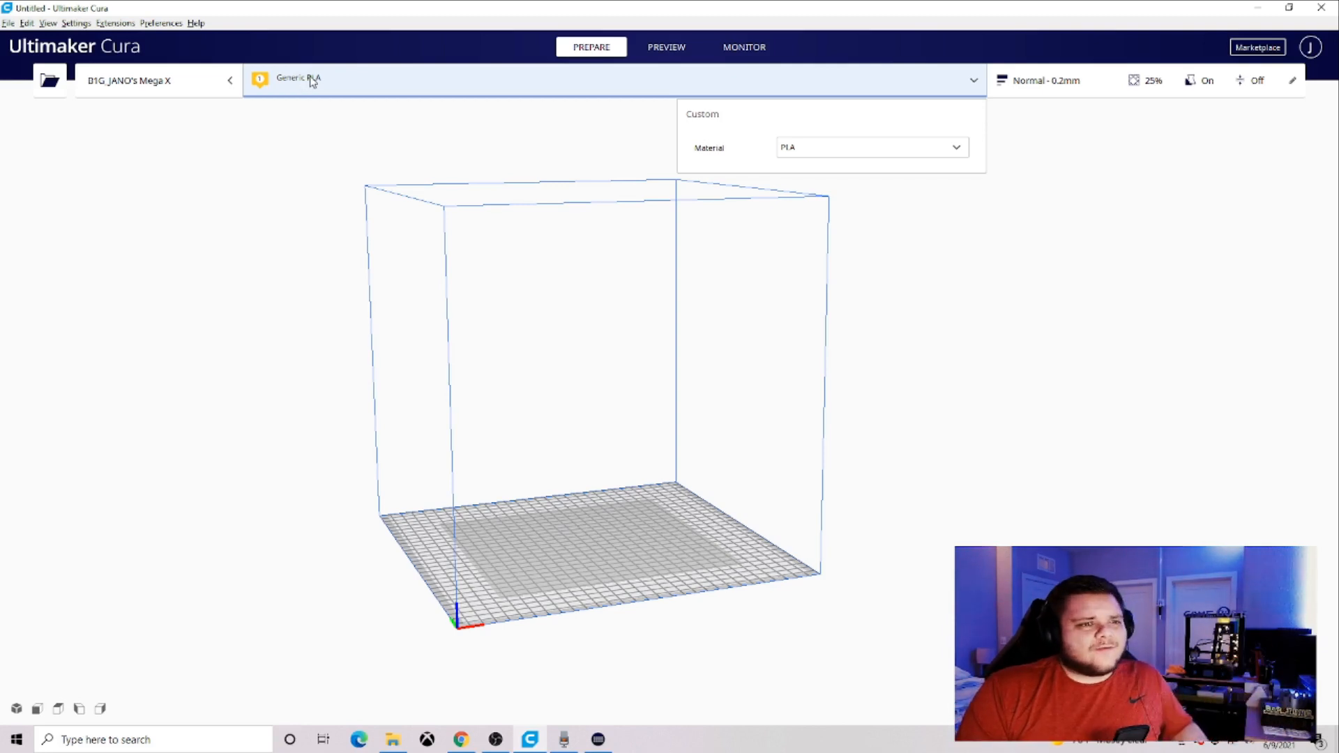
left_click(857, 84)
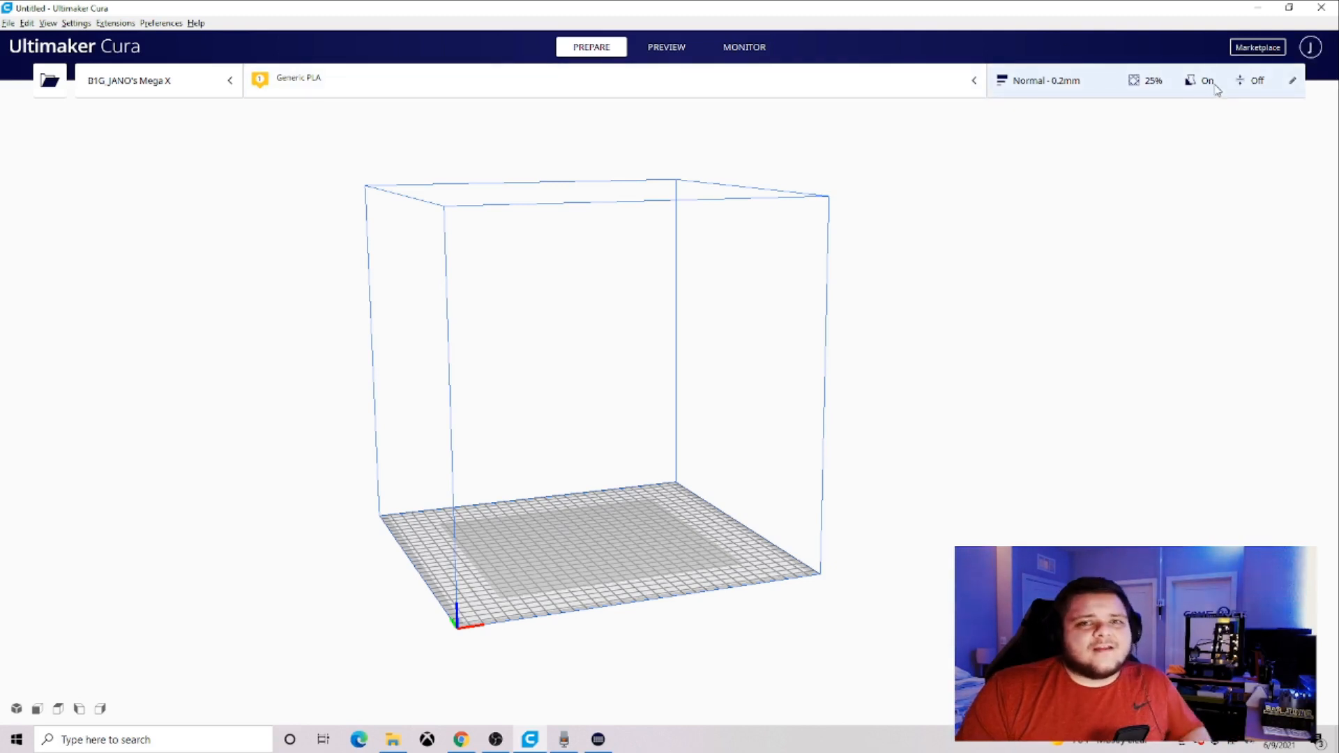
left_click(1044, 87)
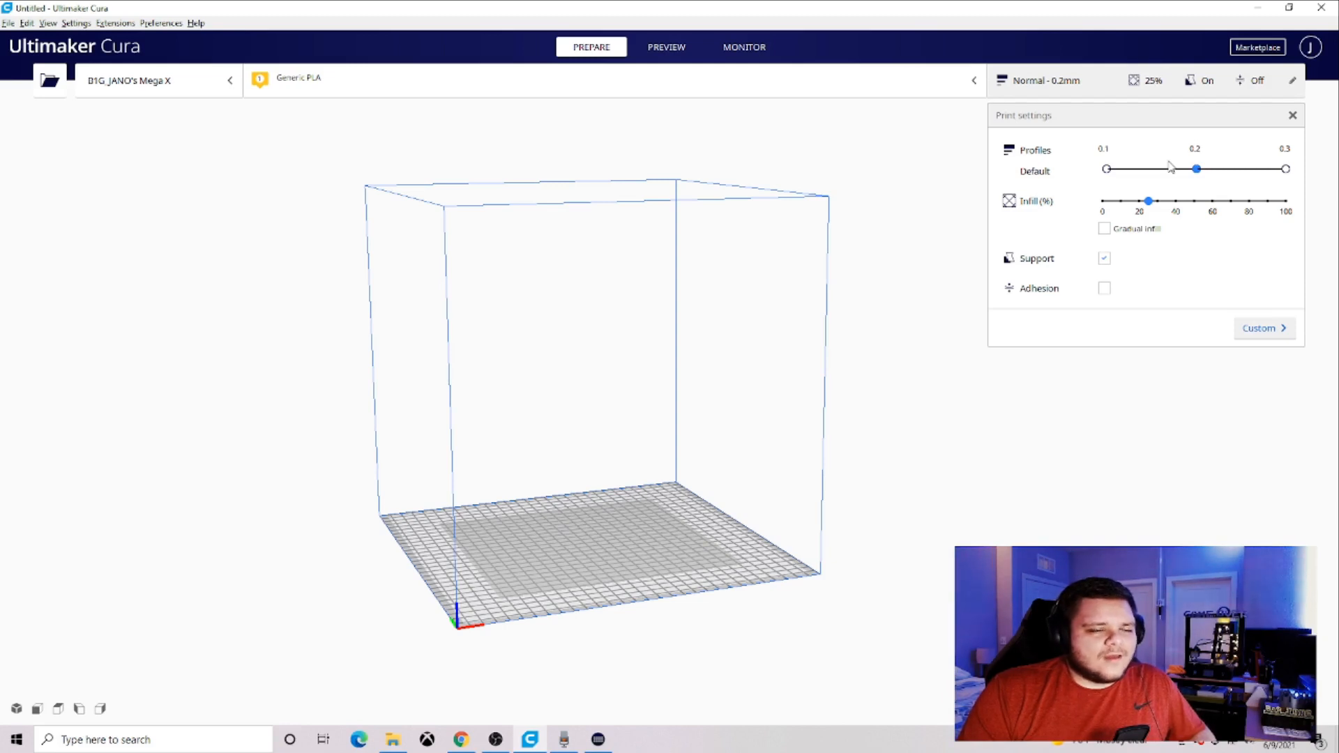
left_click(1276, 335)
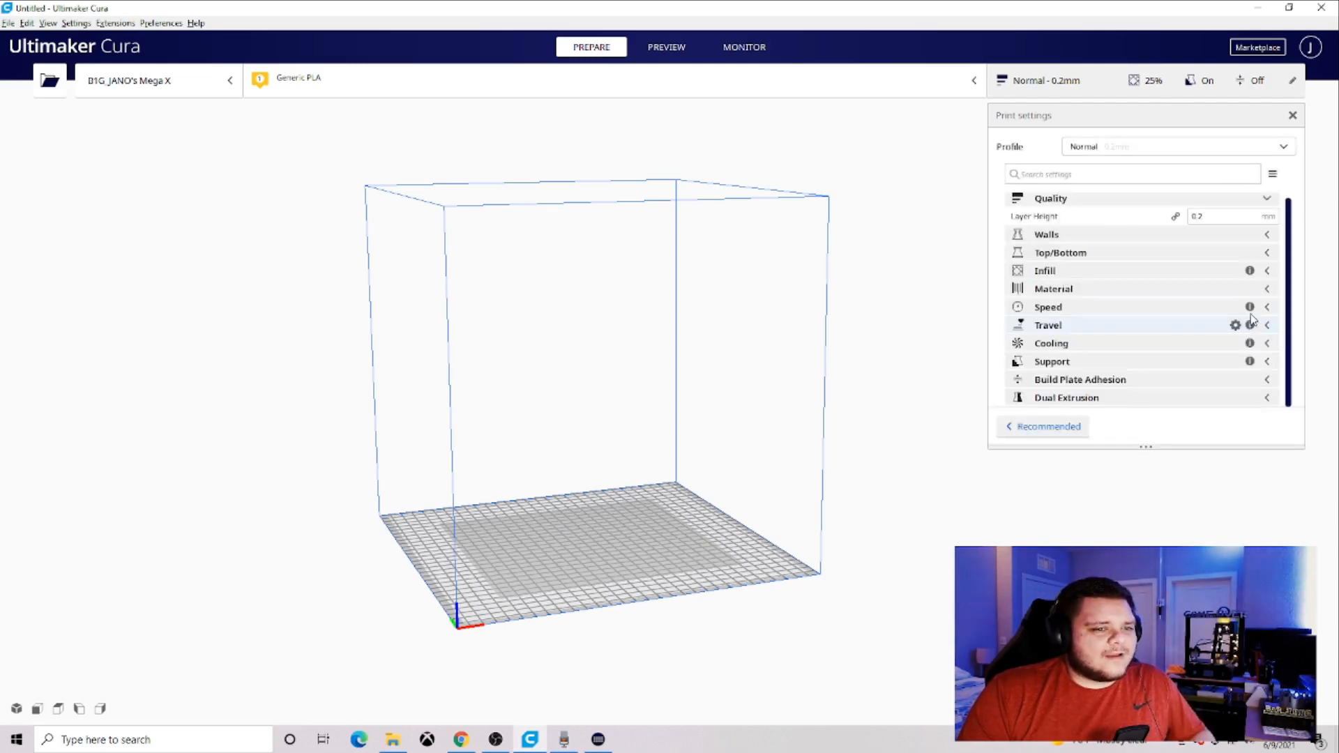
scroll(867, 419, "down", 3)
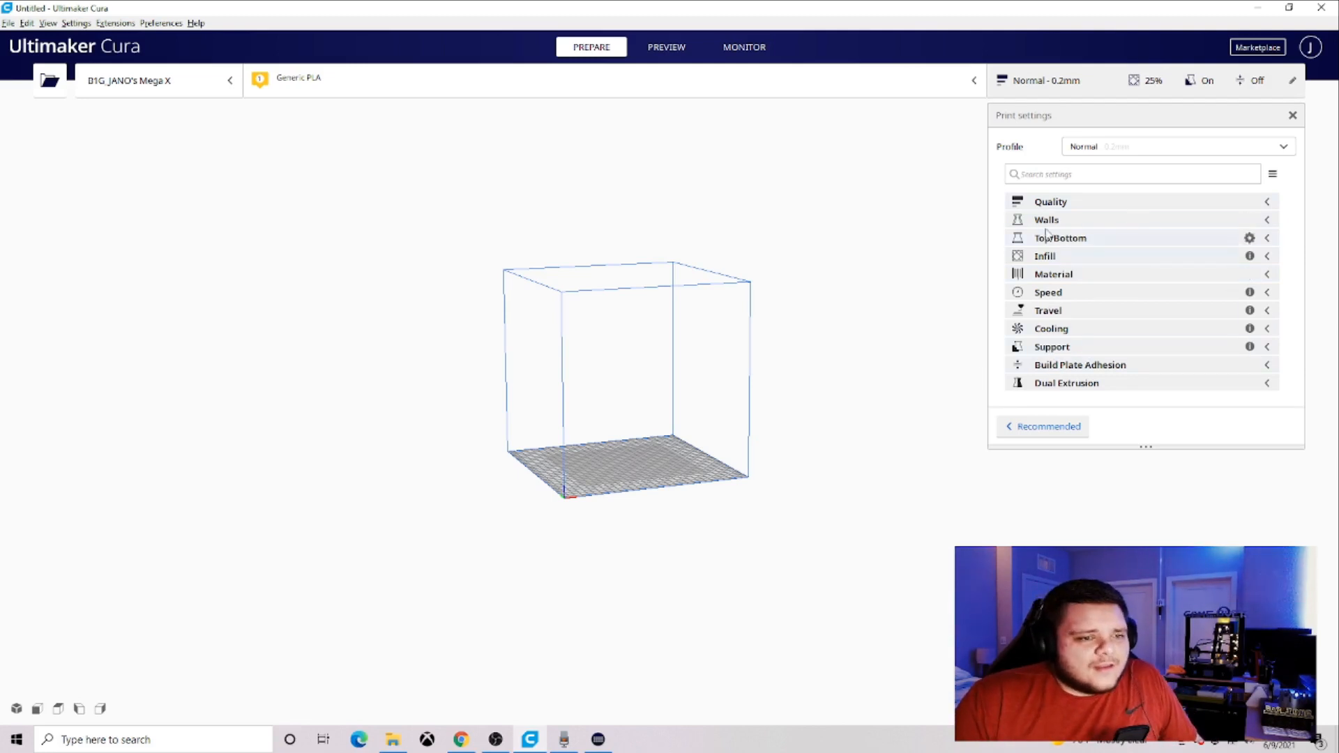
Expand the Quality settings and open their visibility preferences to look over the available options.
left_click(1140, 207)
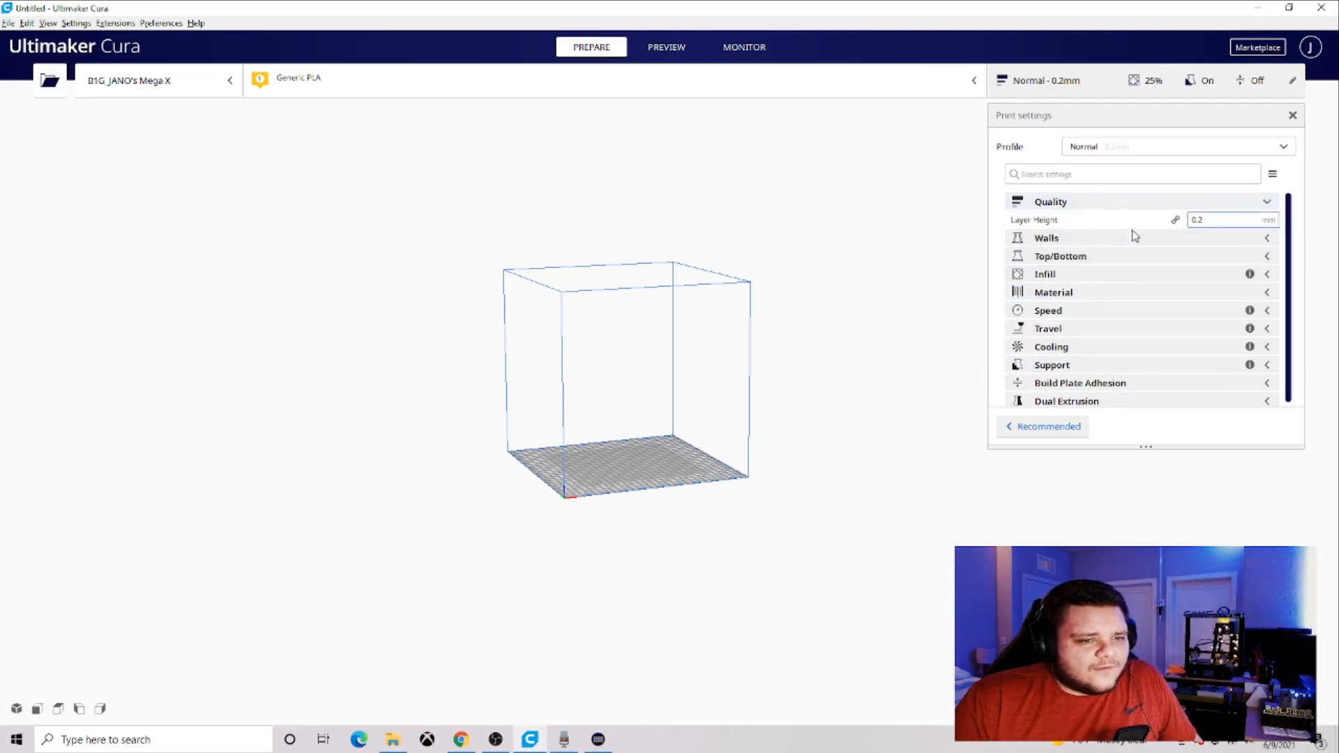
mouse_move(1054, 232)
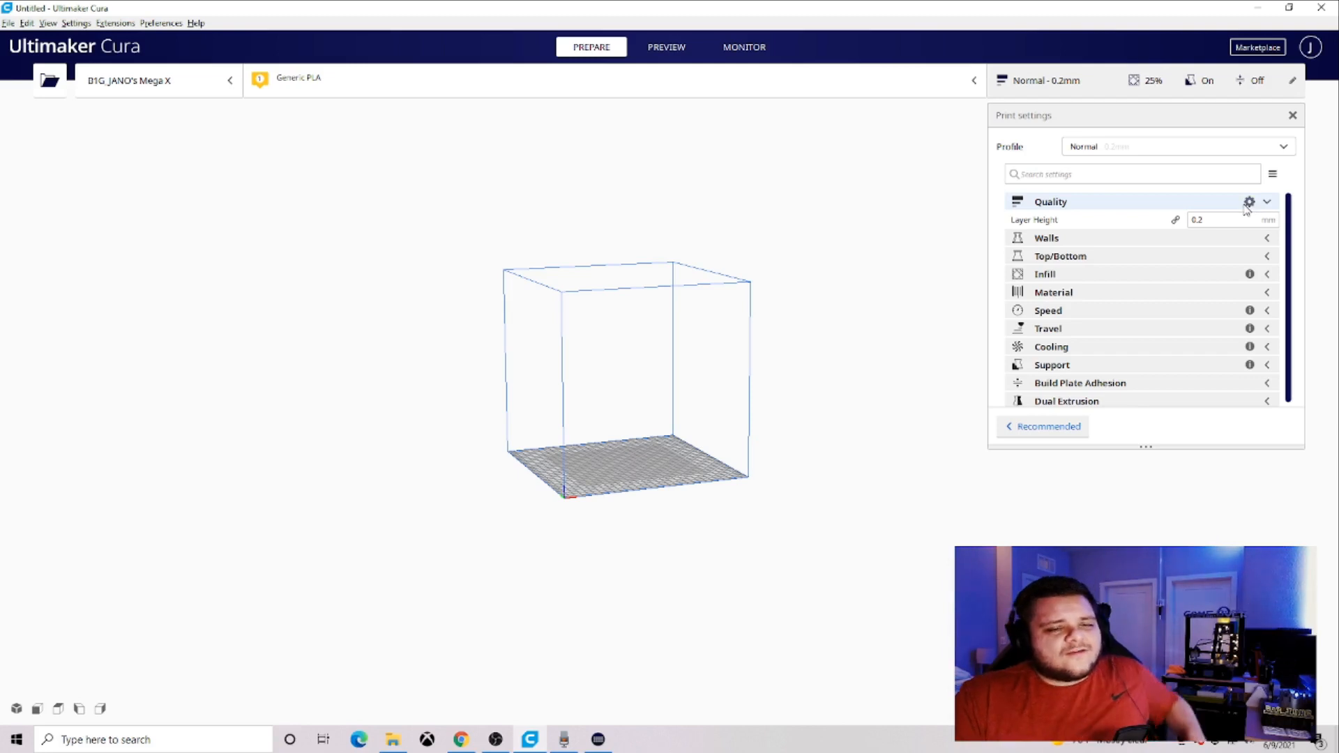
left_click(1249, 202)
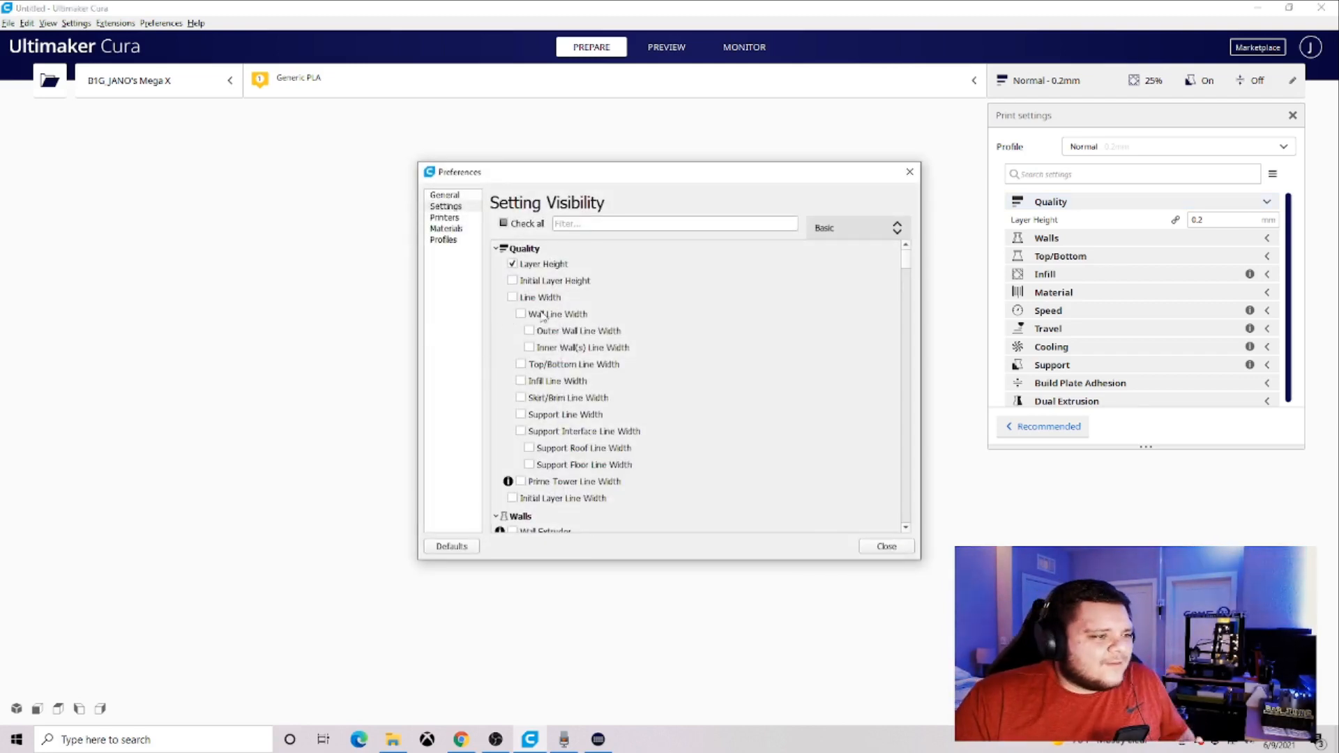
scroll(544, 284, "down", 1)
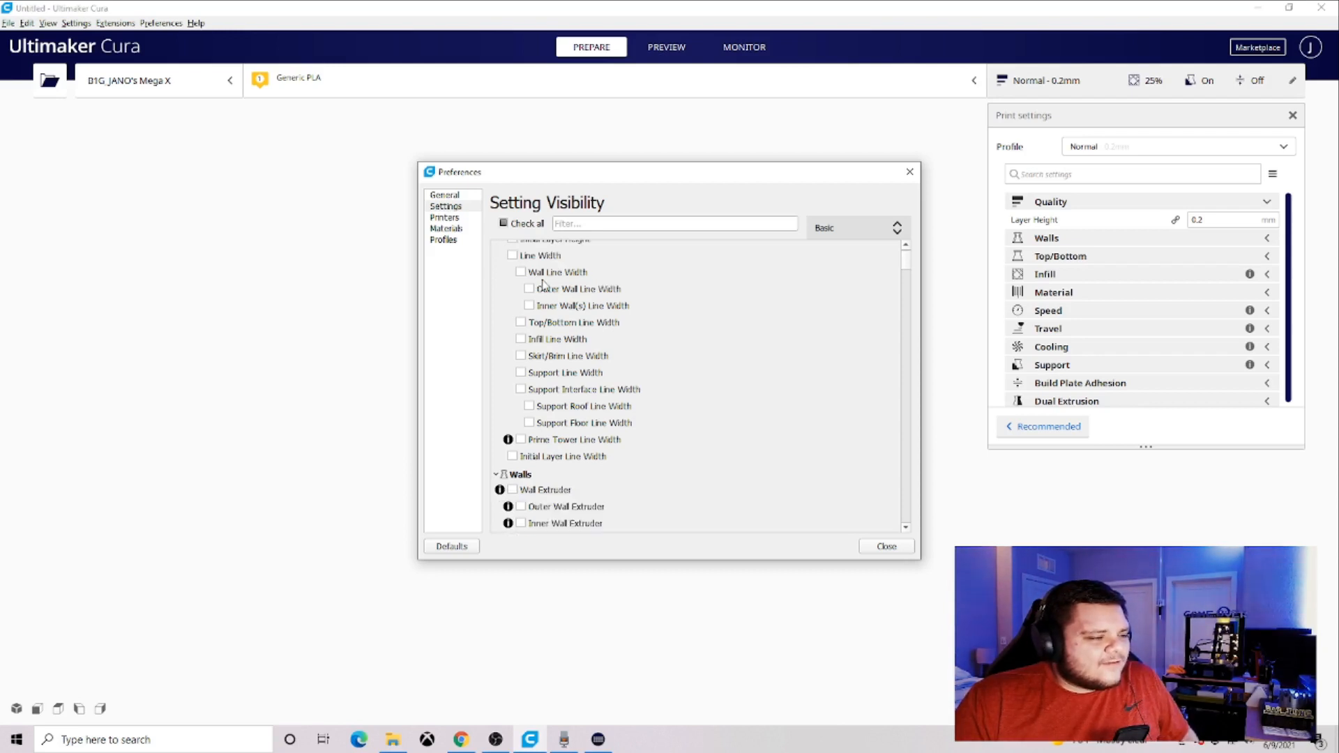
scroll(545, 281, "up", 1)
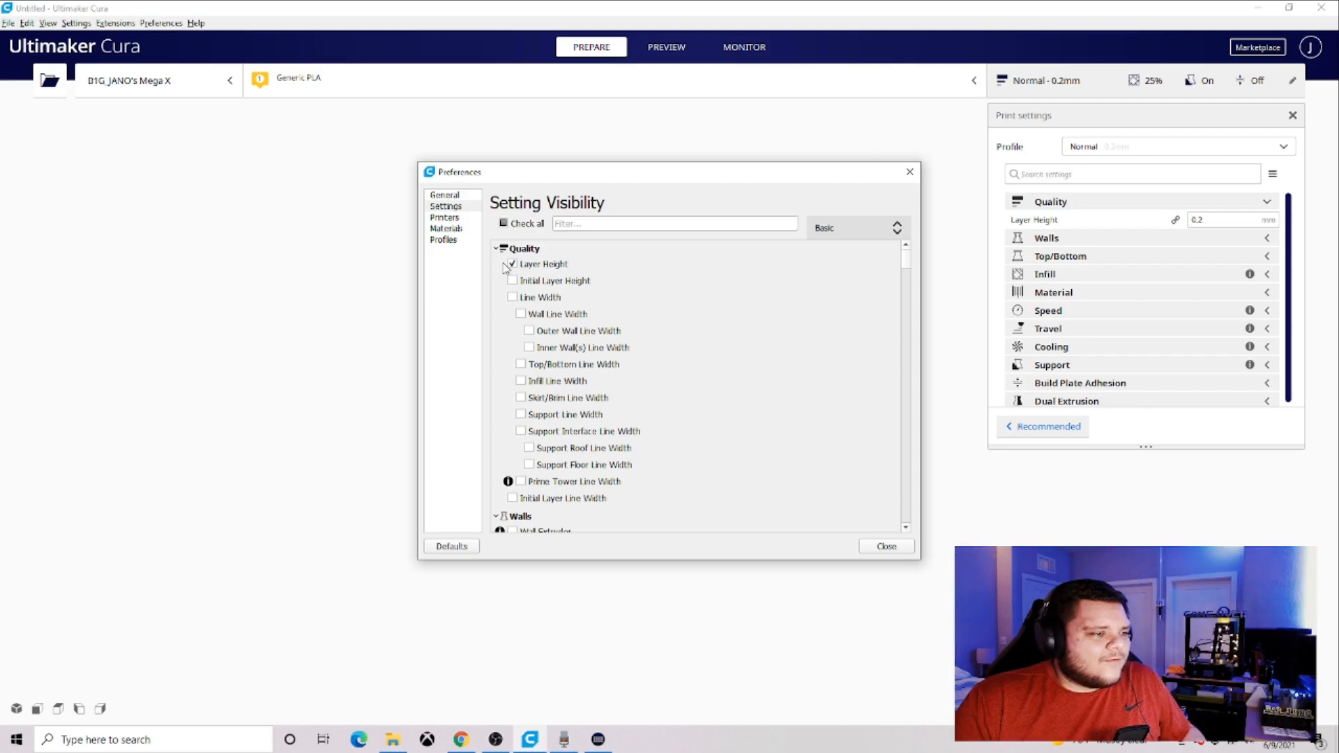
Hide the Layer Height setting in the visibility preferences and show it again.
mouse_move(529, 272)
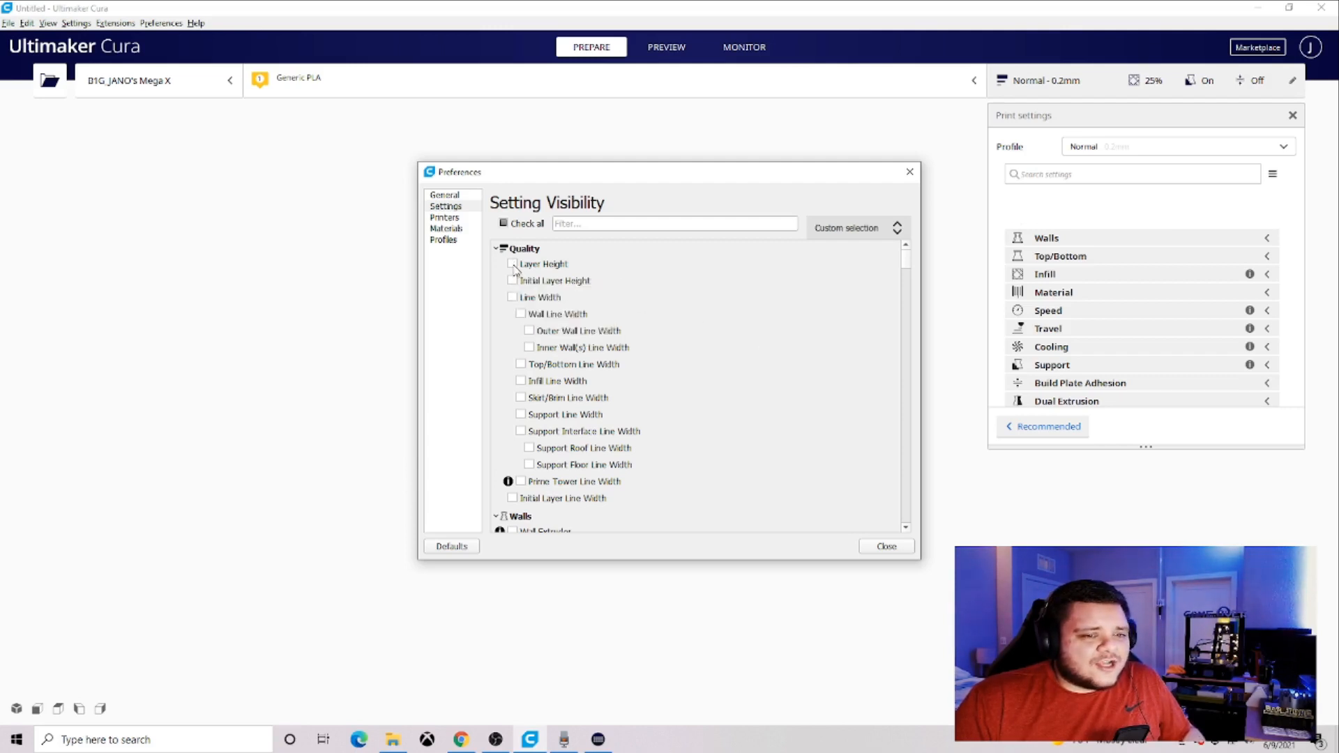
left_click(514, 265)
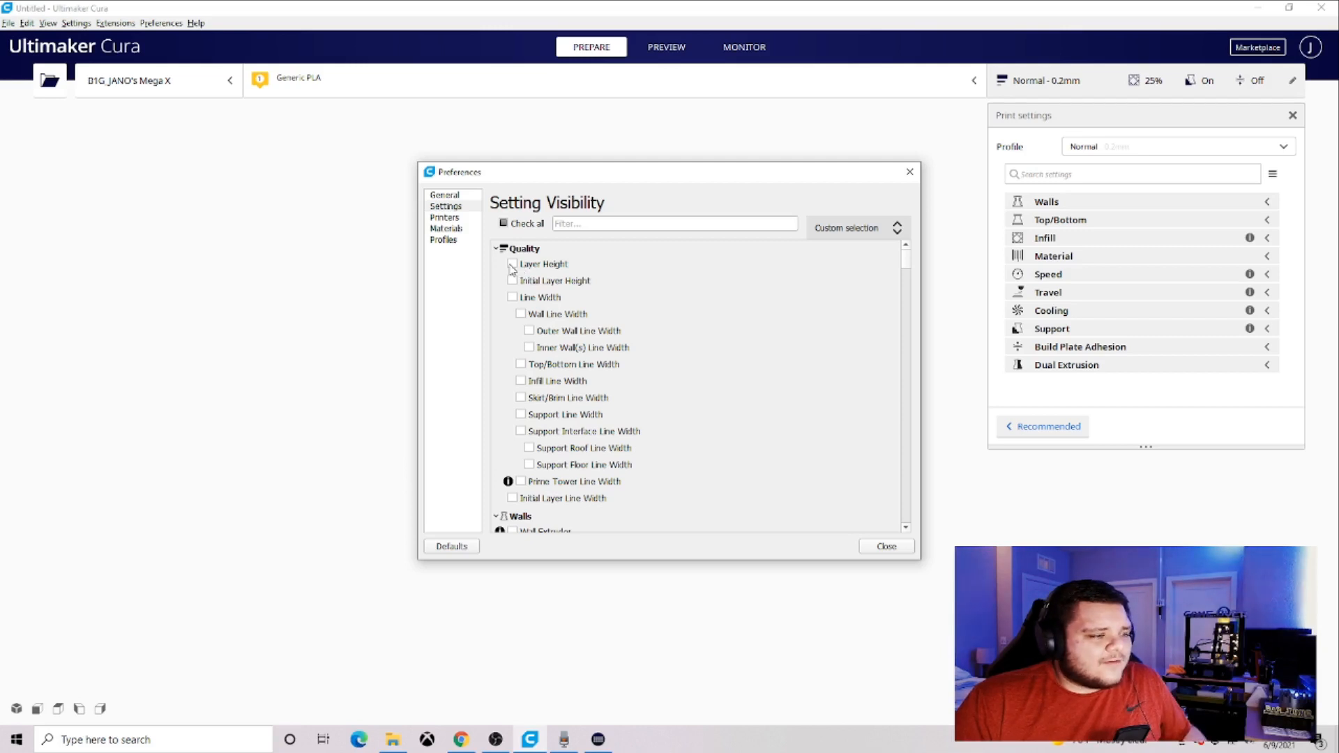
left_click(513, 265)
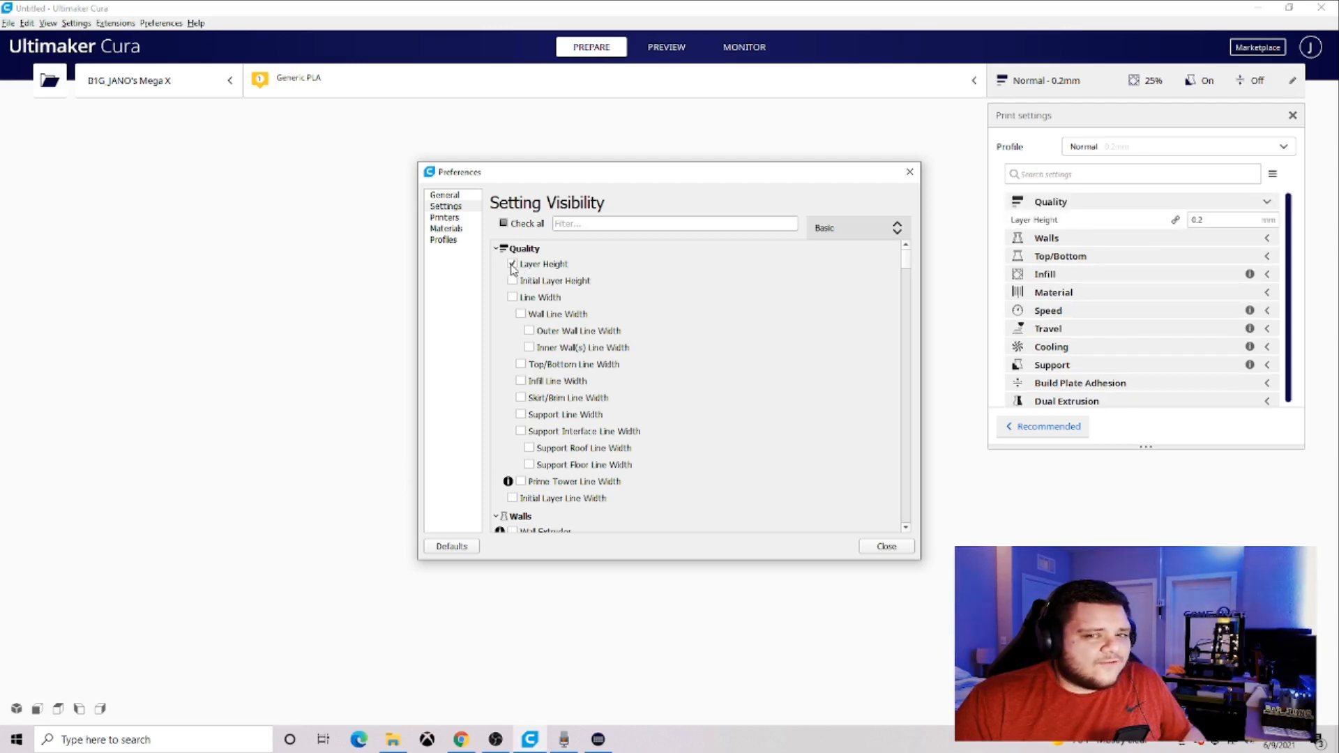
Make the Initial Layer Height setting visible in the Quality category and close the preferences.
left_click(514, 281)
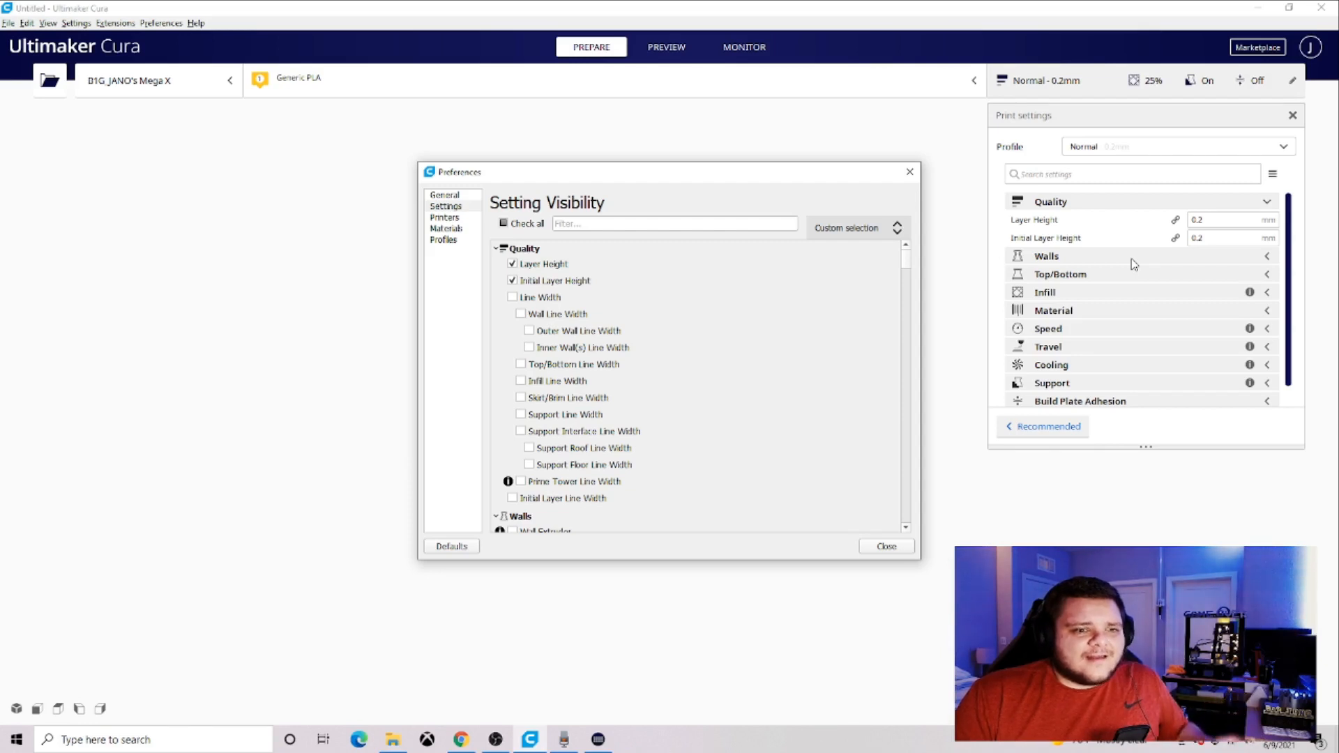
left_click(1229, 228)
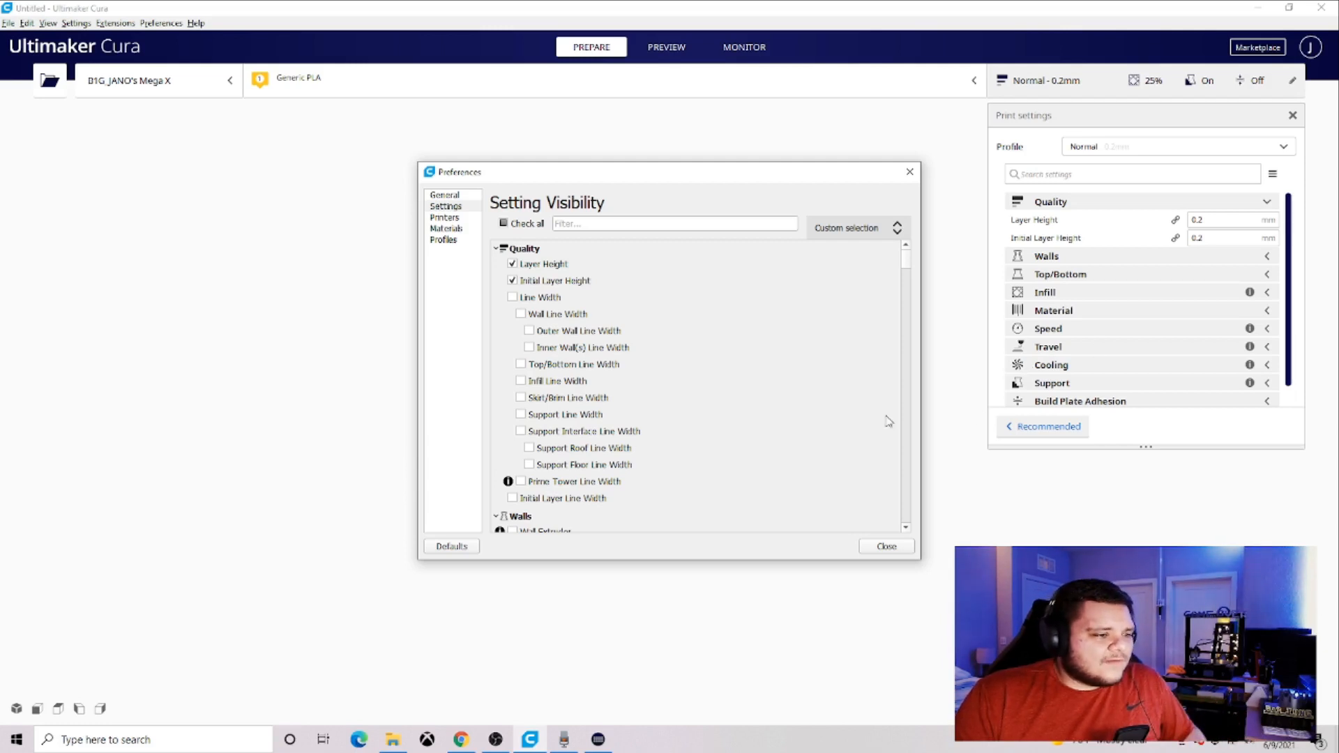
left_click(887, 547)
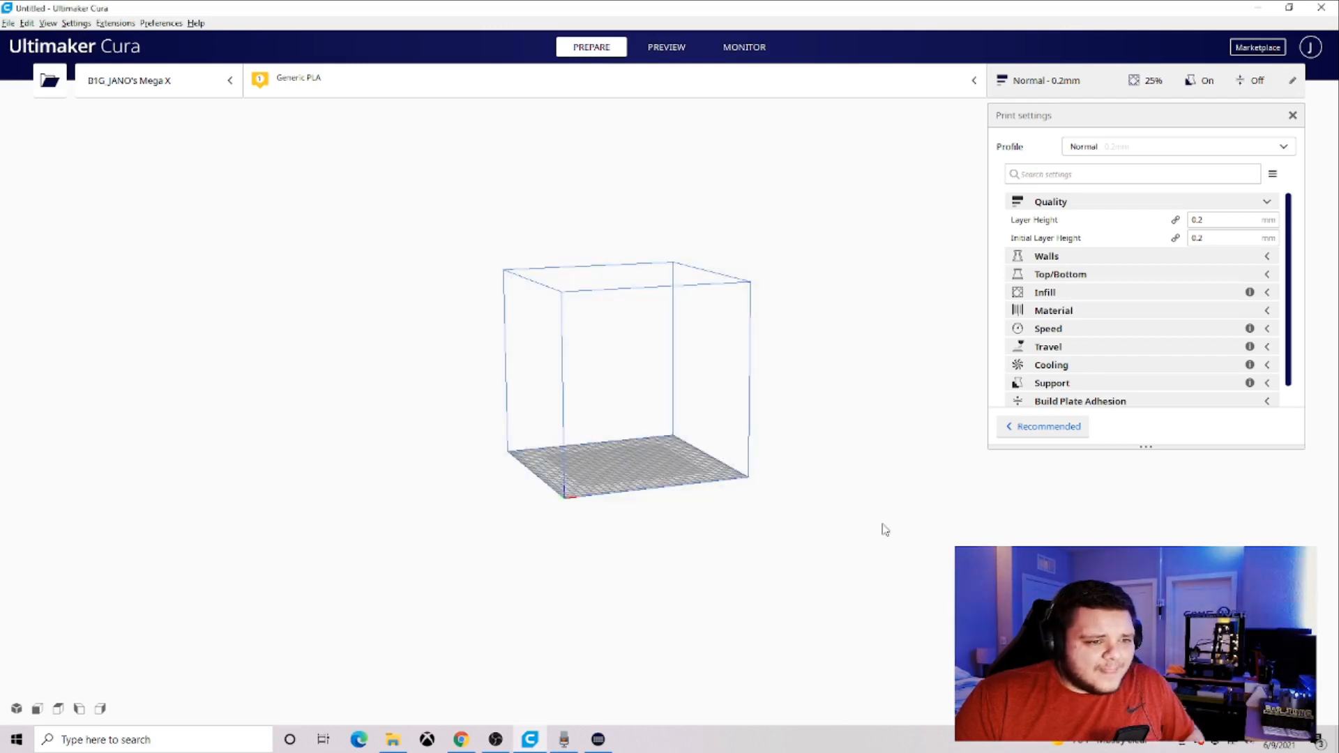
Set the Layer Height to 0.15 mm in the Quality settings.
left_click(1199, 219)
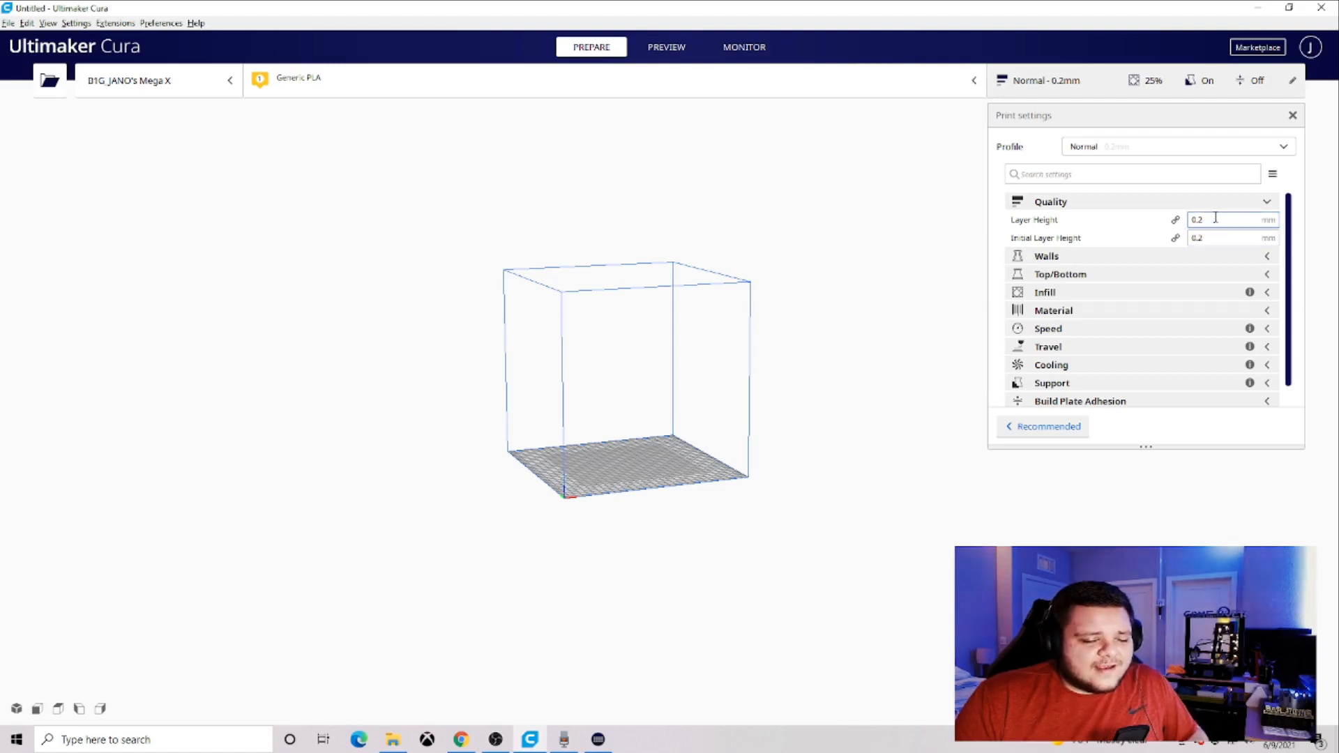
double_click(1214, 218)
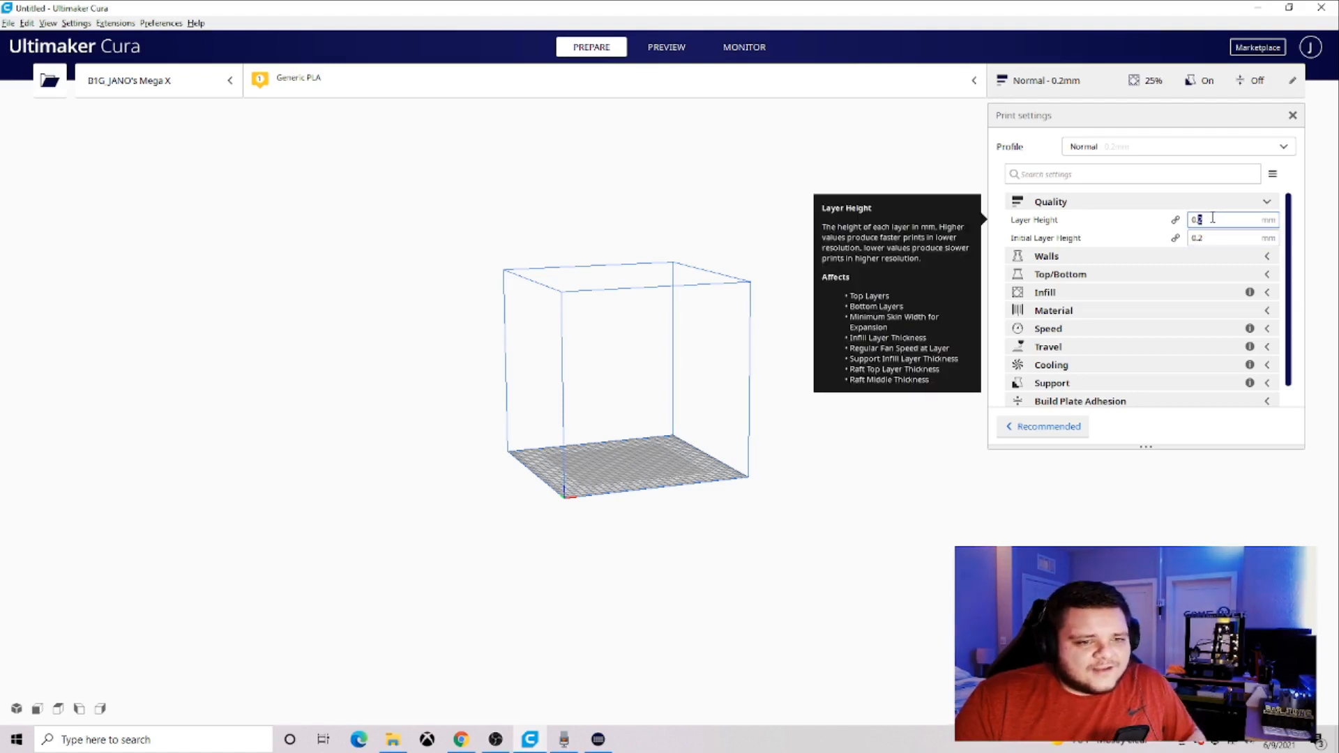
type("15")
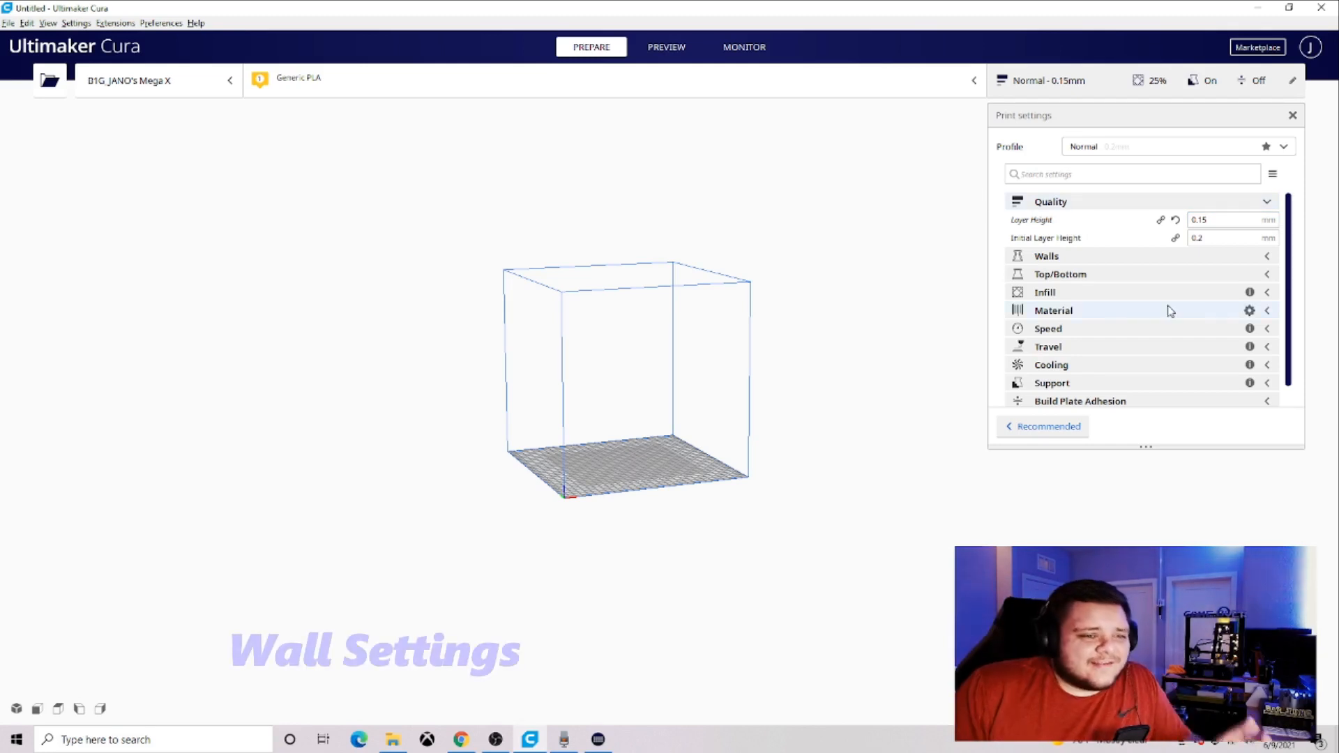
Expand the Walls and Top/Bottom settings, and set the Wall Line Count to 3.
left_click(1105, 258)
left_click(1096, 332)
scroll(1107, 330, "down", 1)
scroll(1098, 327, "up", 1)
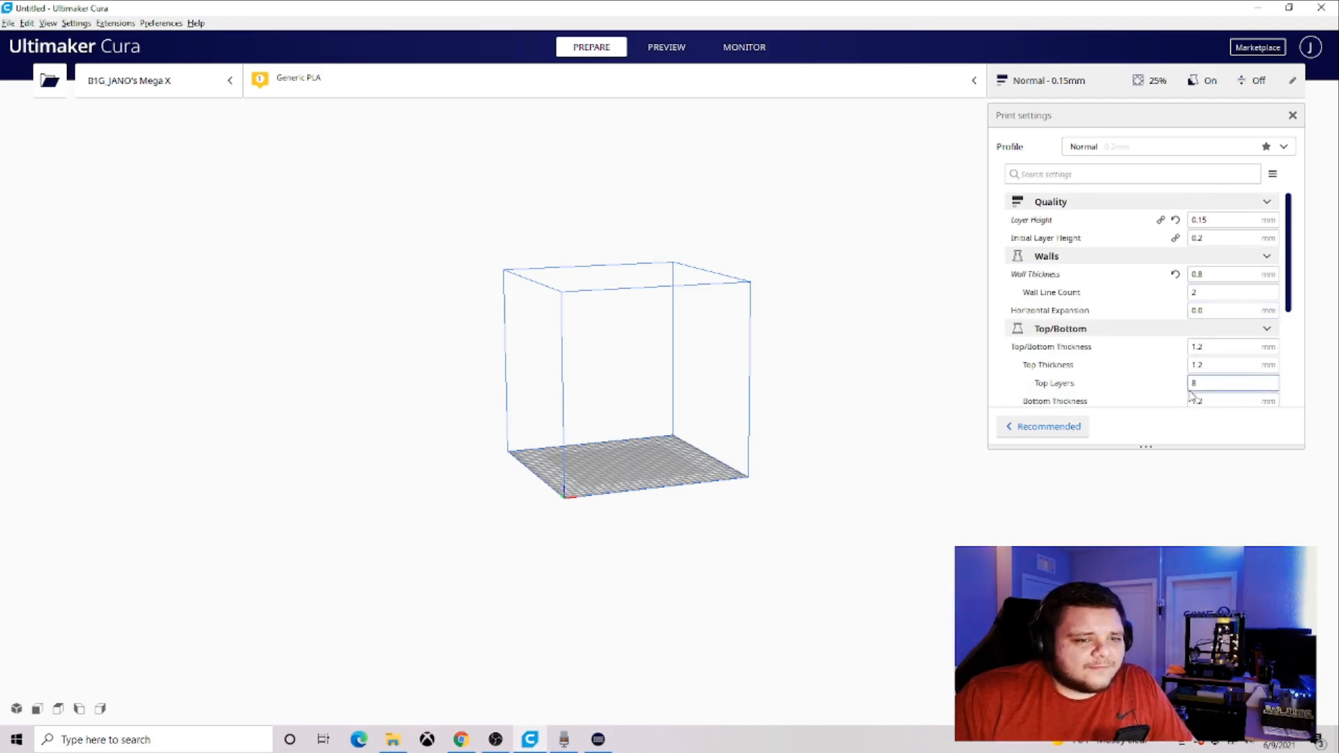
mouse_move(1045, 279)
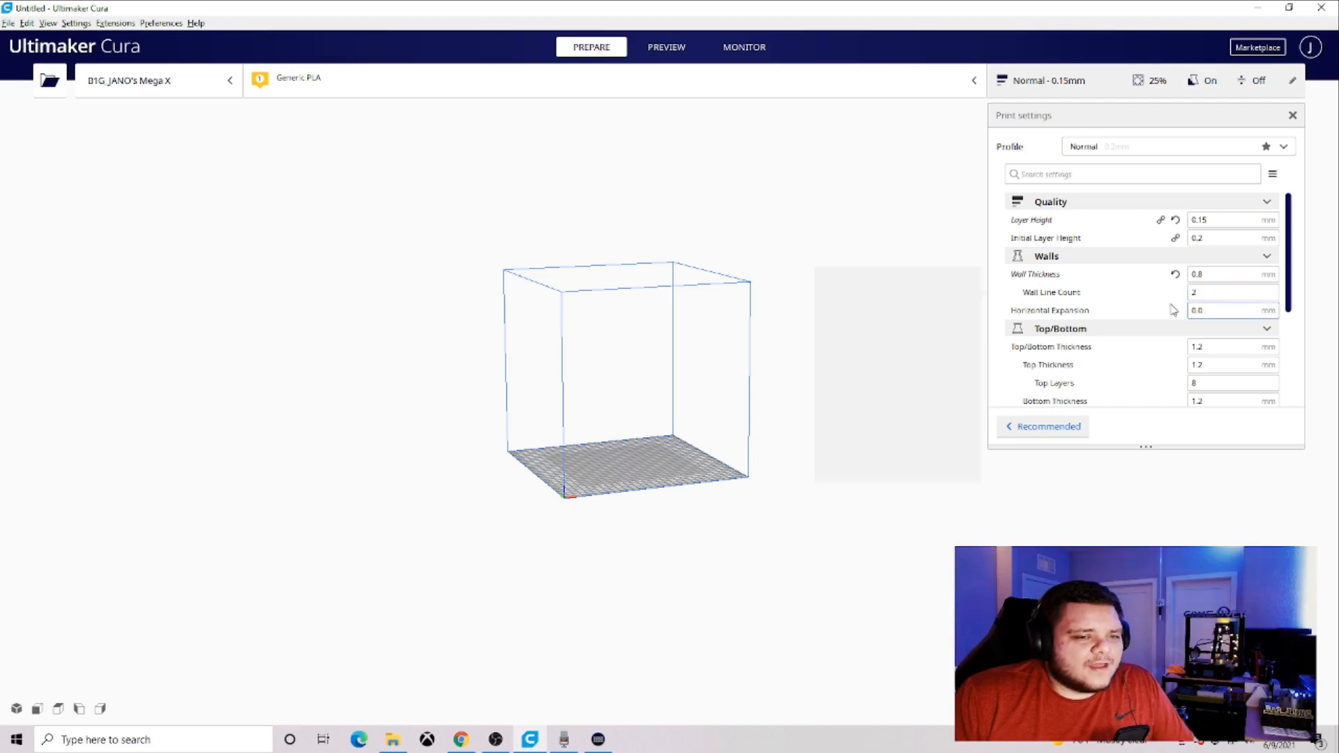
mouse_move(1086, 282)
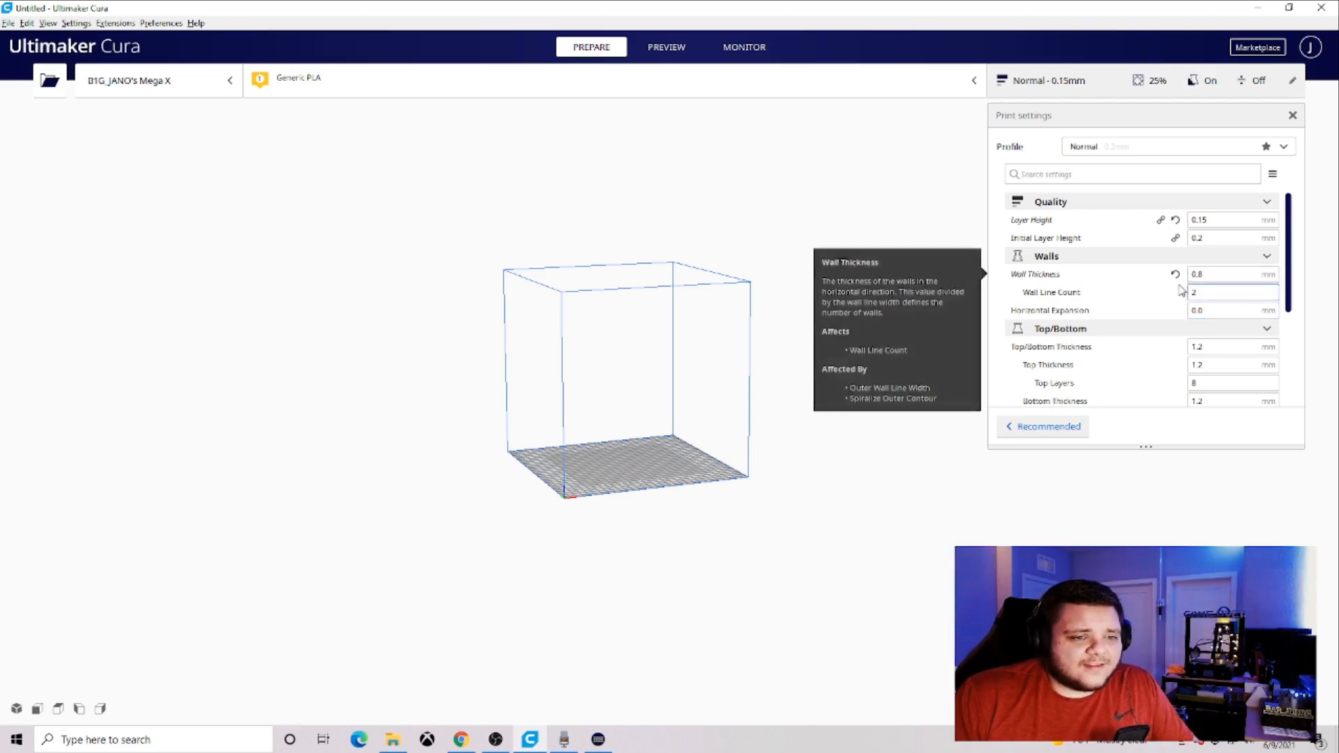
mouse_move(1210, 293)
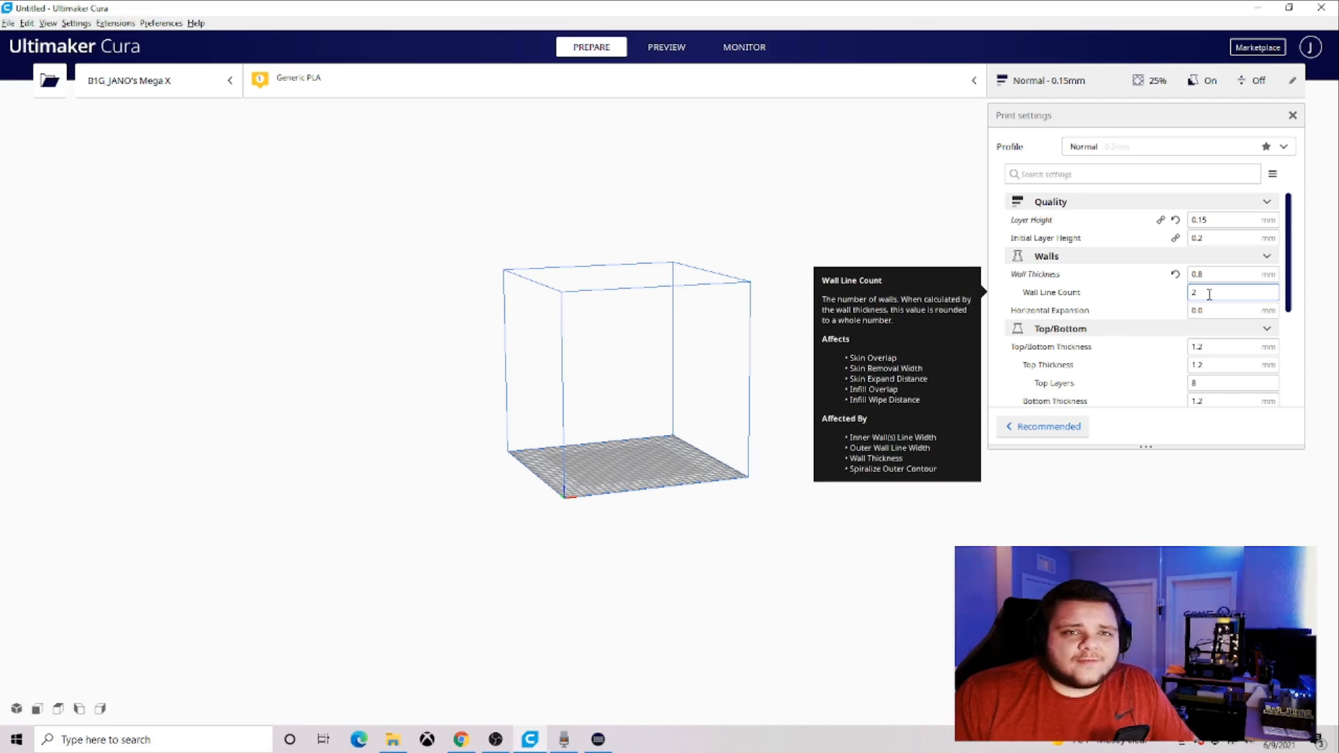
type("3")
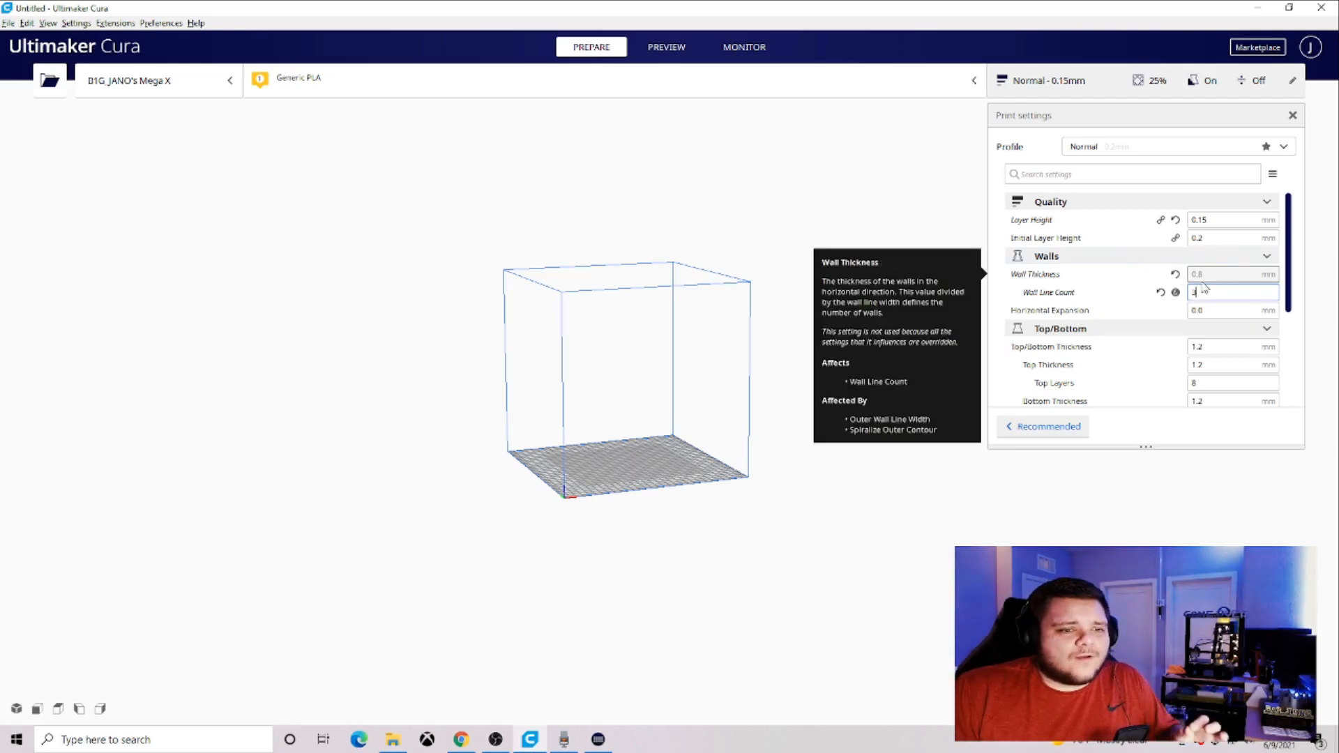
Set both Top Layers and Bottom Layers to 3 in the Top/Bottom settings.
scroll(1181, 279, "down", 3)
scroll(1181, 282, "up", 3)
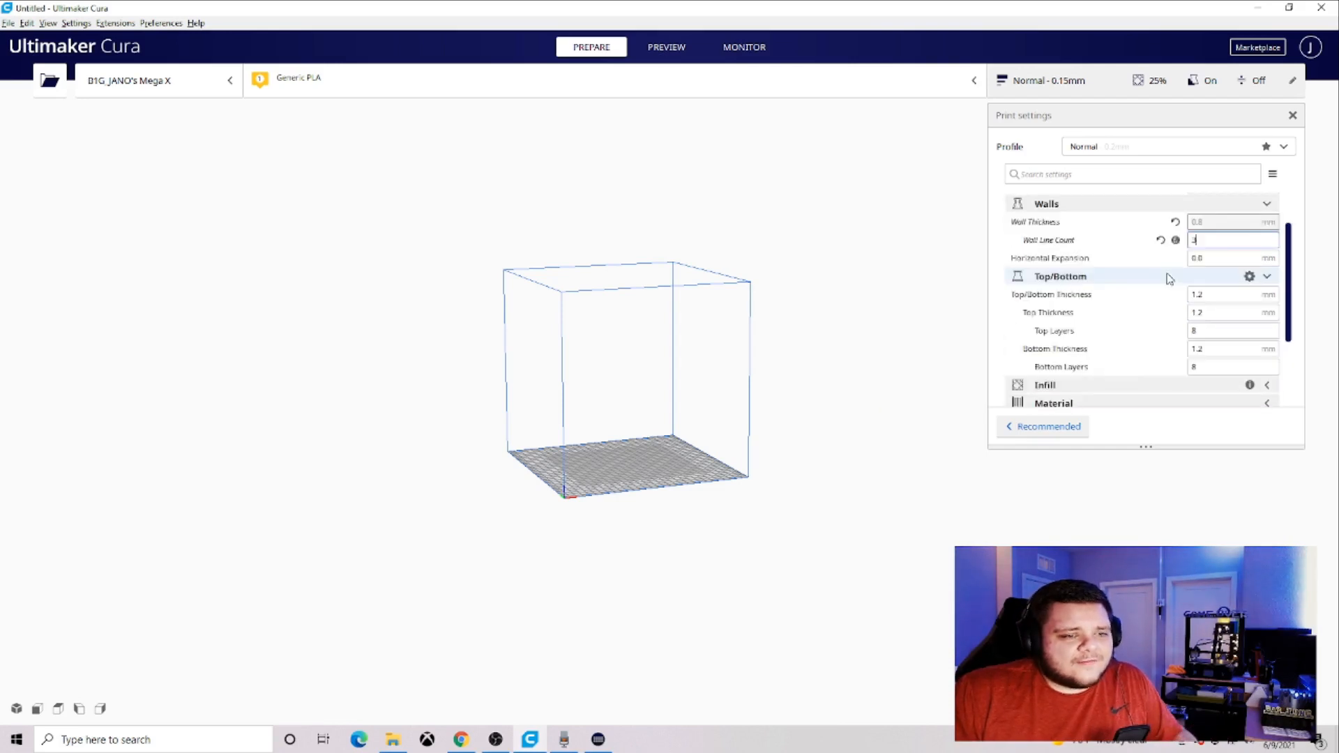
mouse_move(1105, 321)
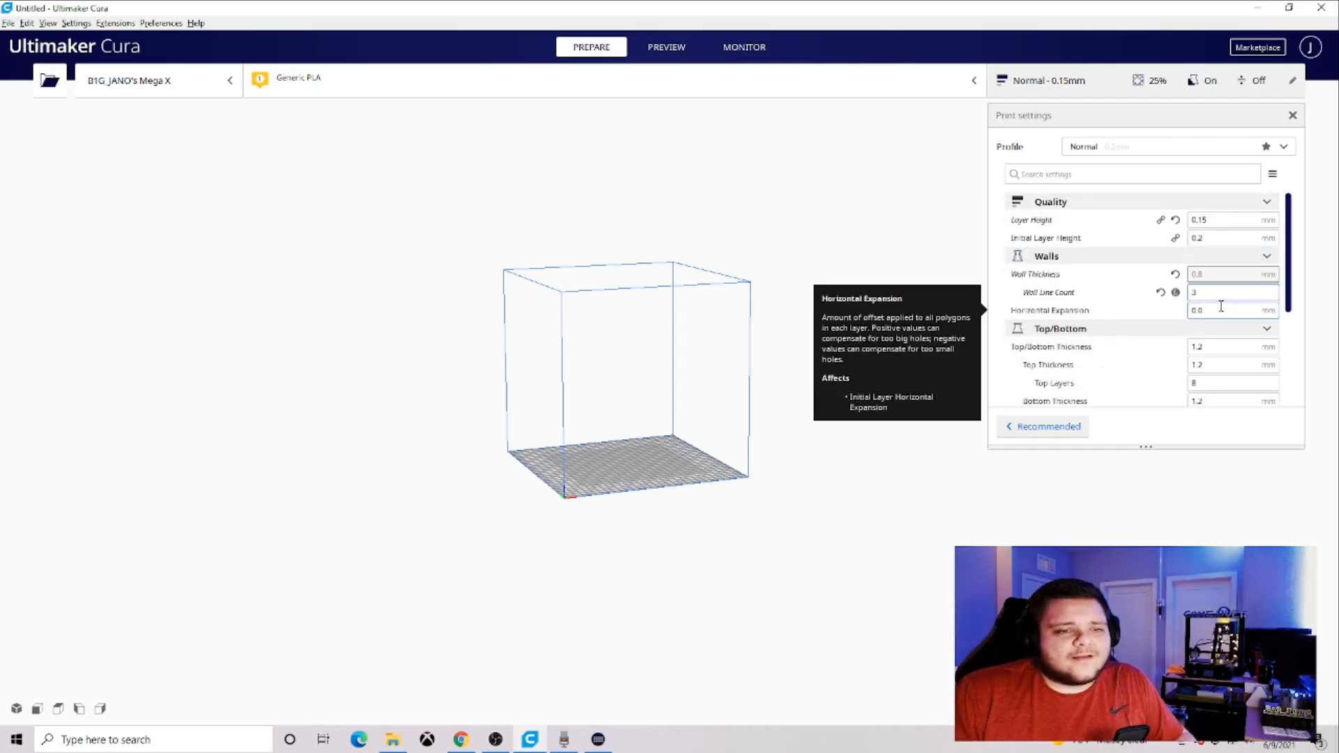
scroll(1112, 314, "down", 2)
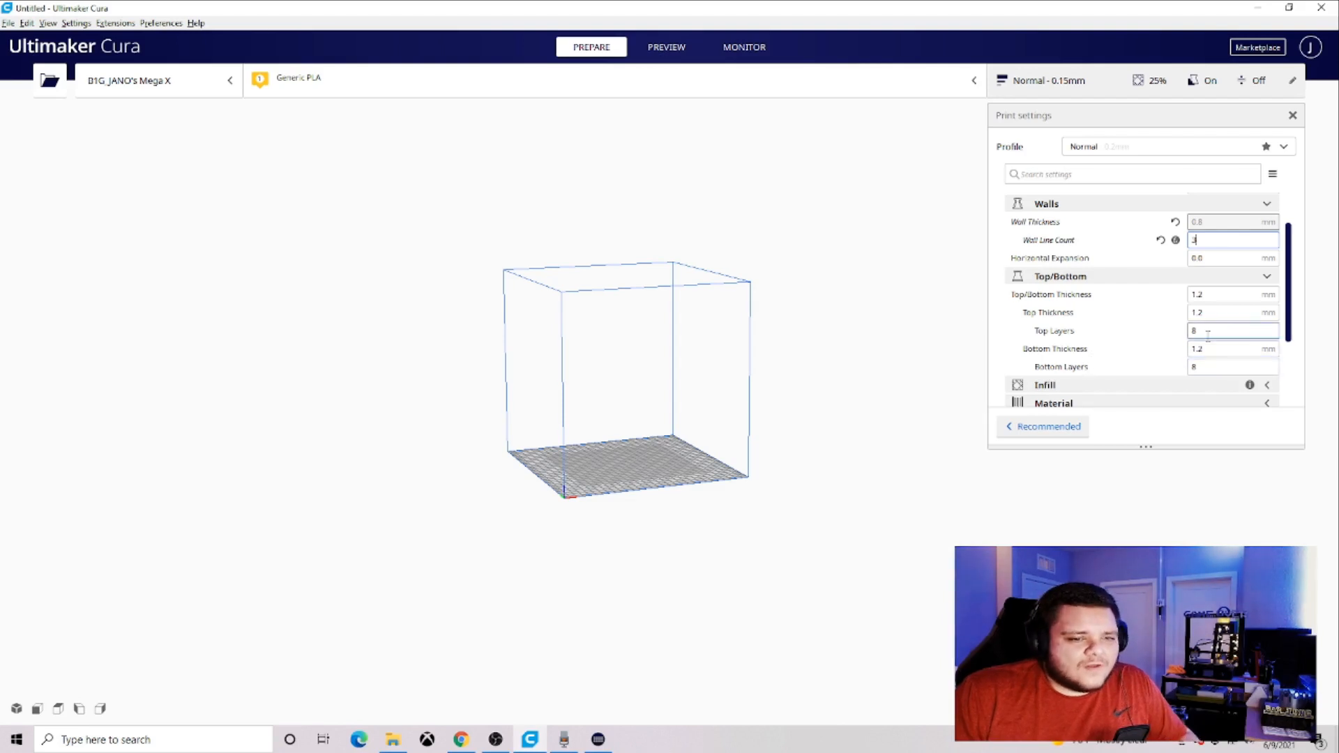
mouse_move(1210, 333)
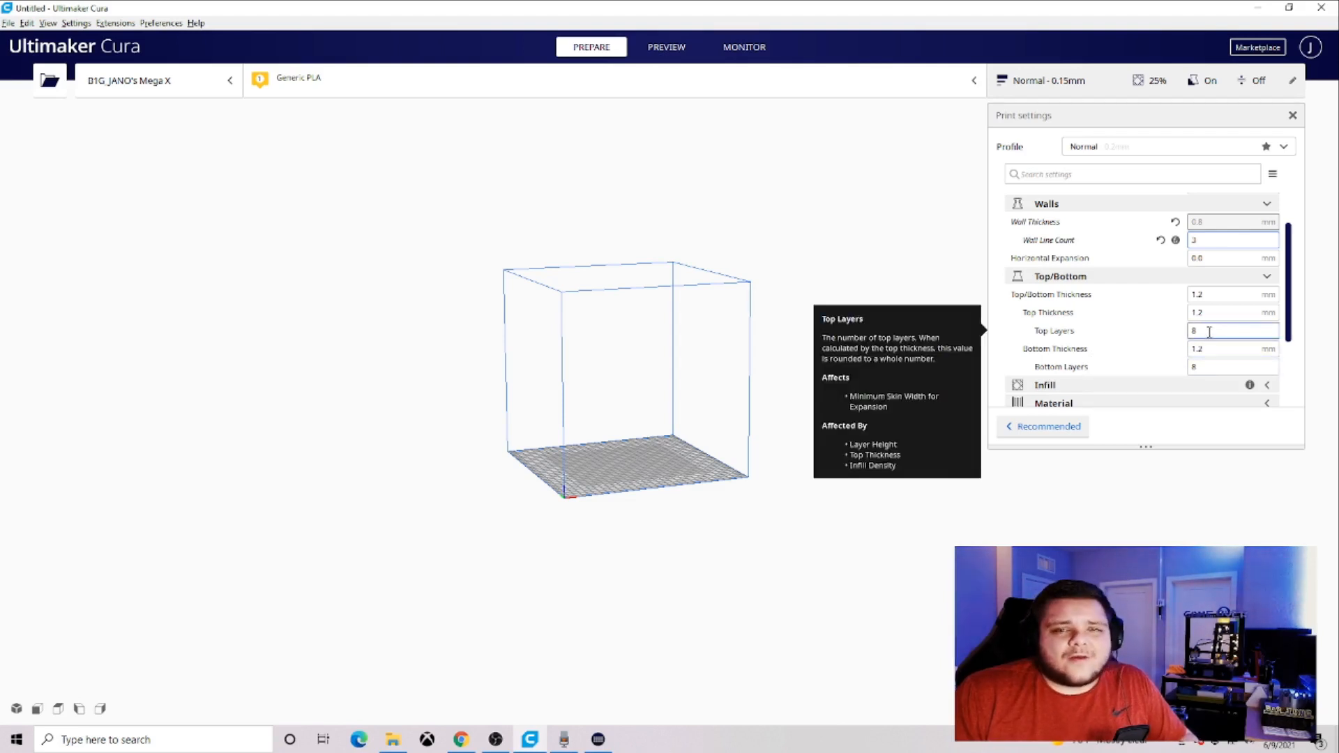
left_click(1210, 333)
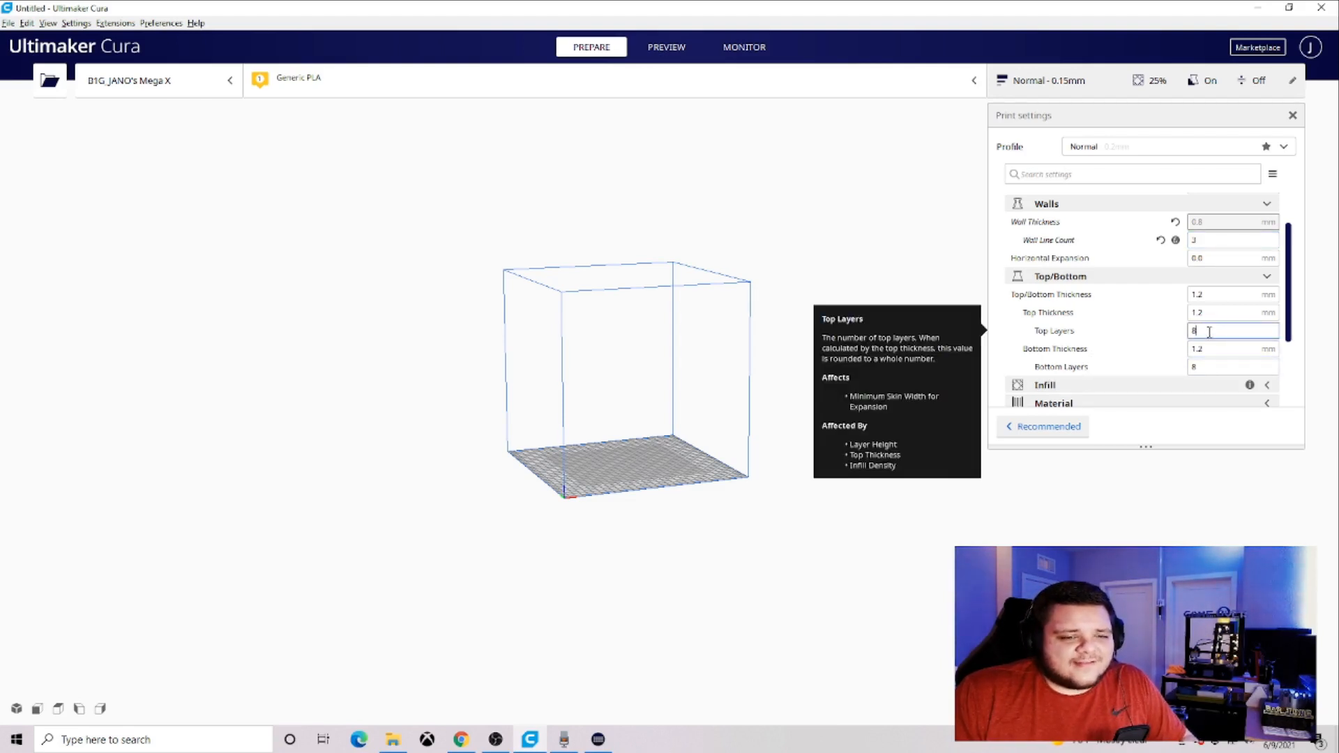
double_click(1210, 333)
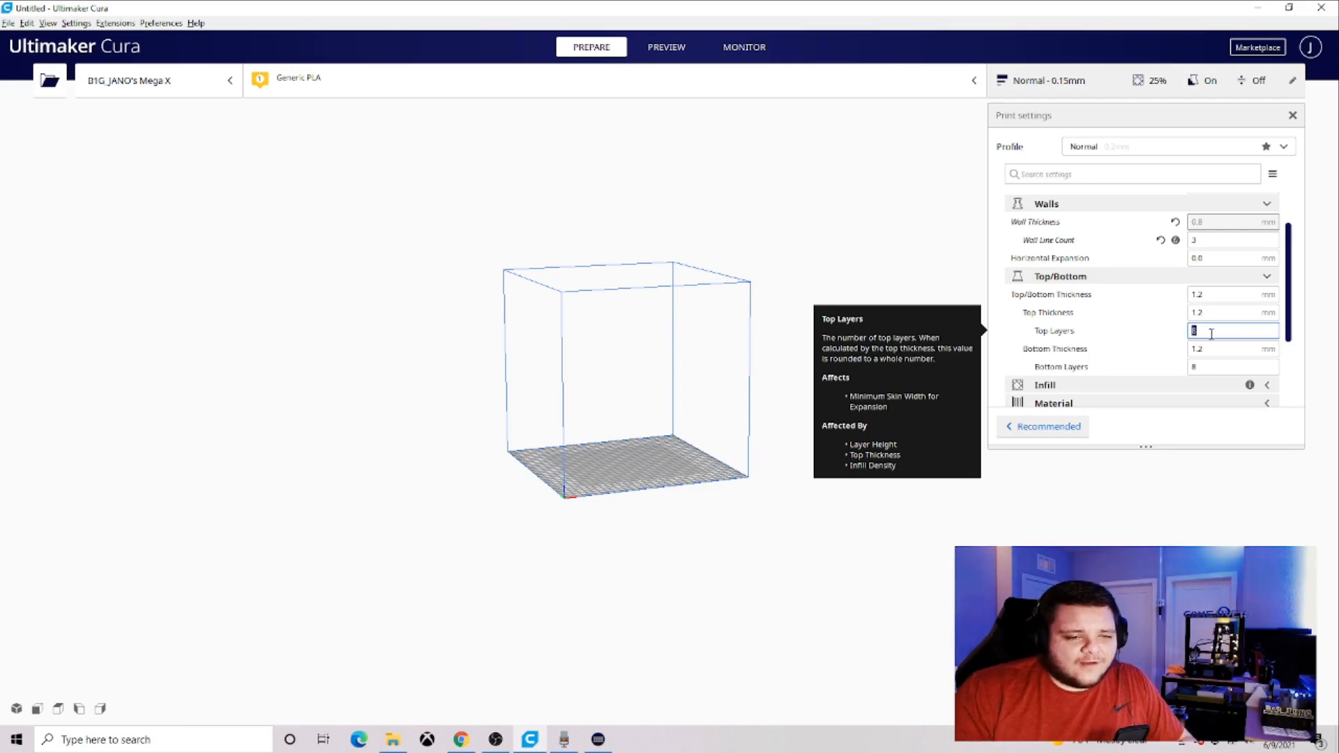
type("3")
left_click(1217, 368)
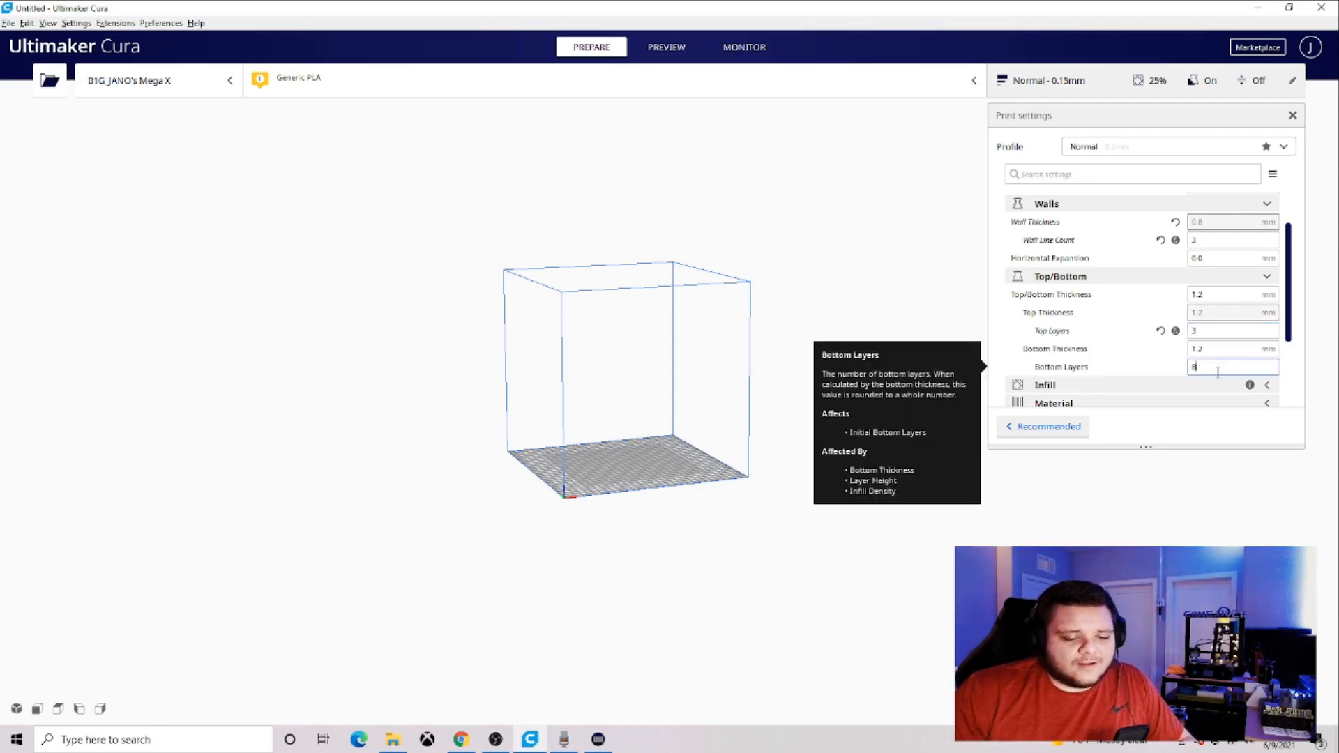
double_click(1218, 368)
type("3")
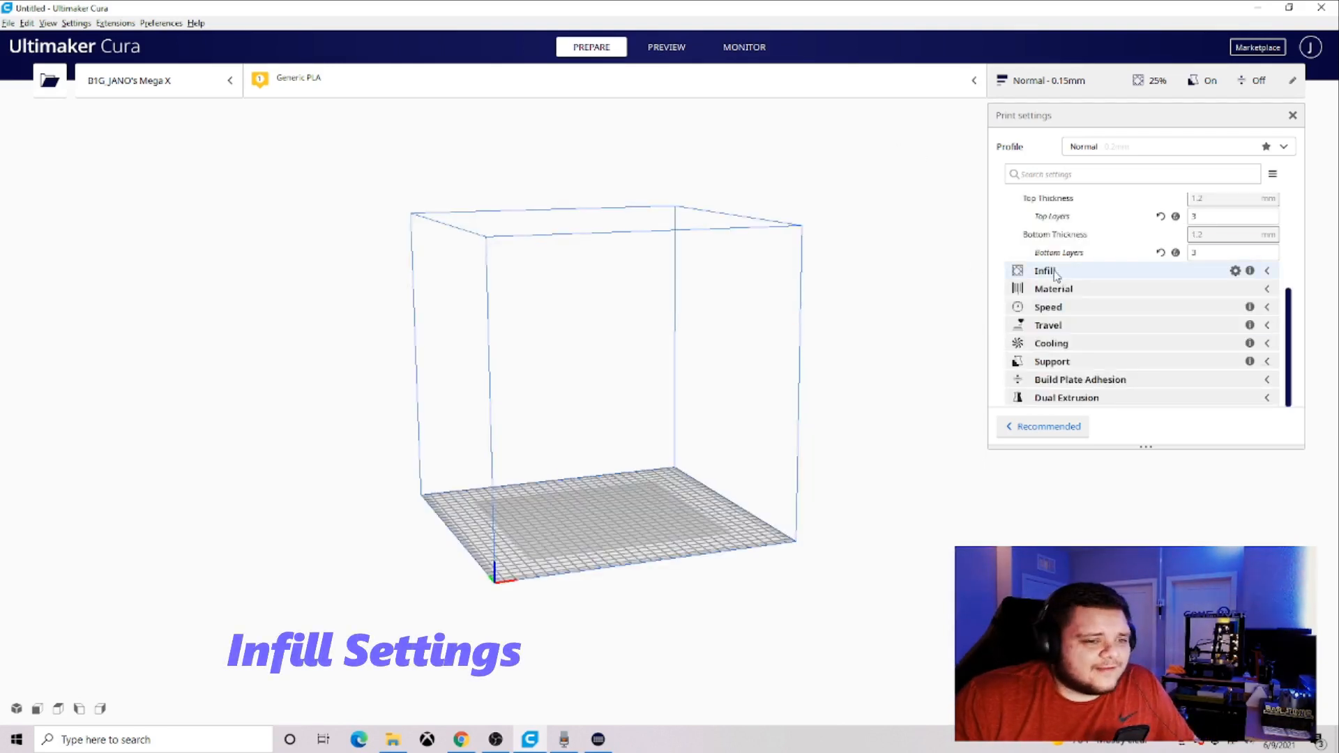
Expand the Infill settings, and set the Infill Density to 20% and the Infill Pattern to Grid.
left_click(1055, 274)
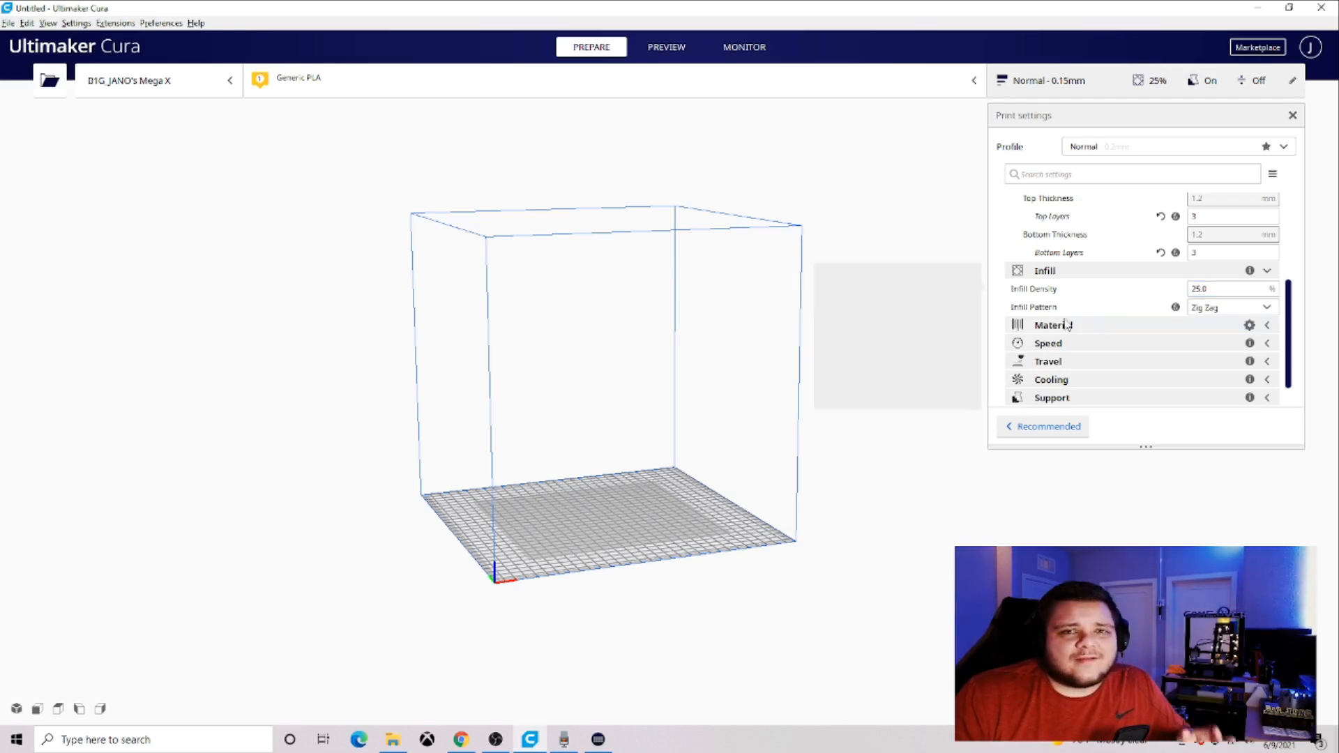
left_click_drag(1229, 290, 1144, 295)
type("20")
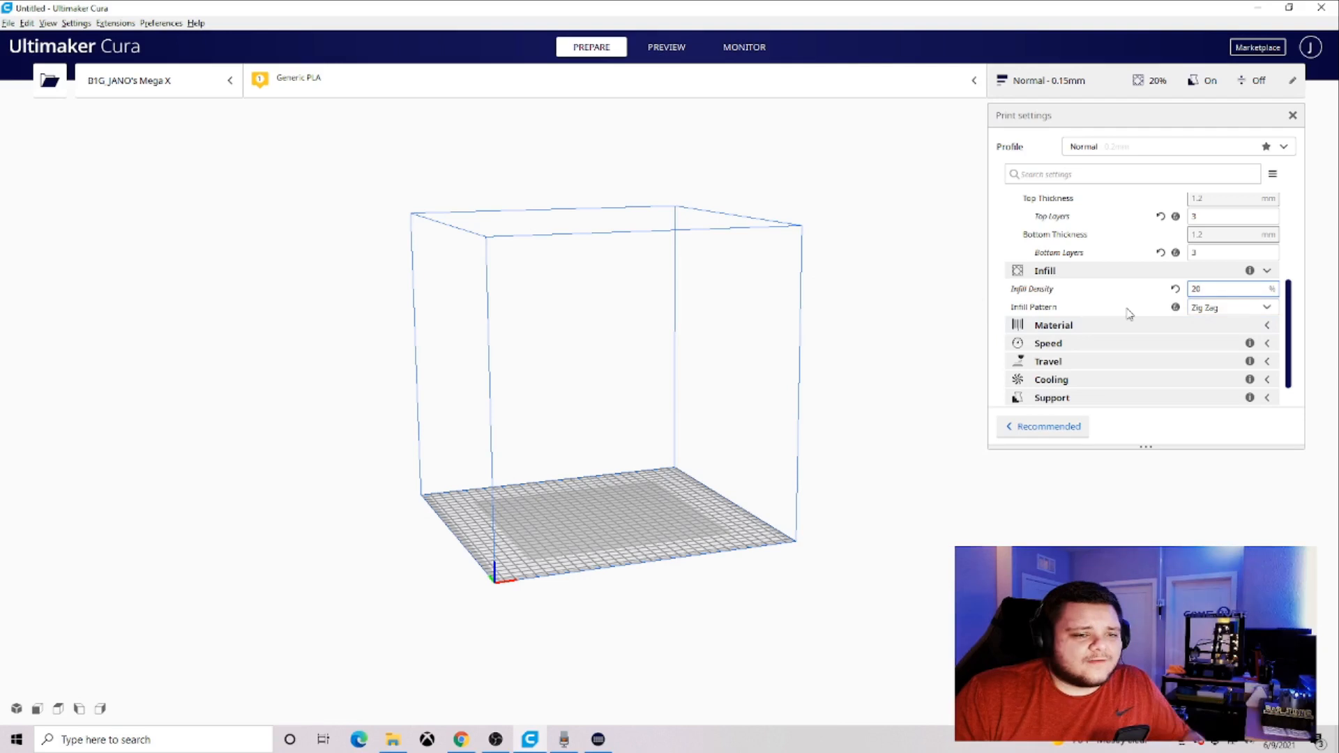
left_click(1242, 307)
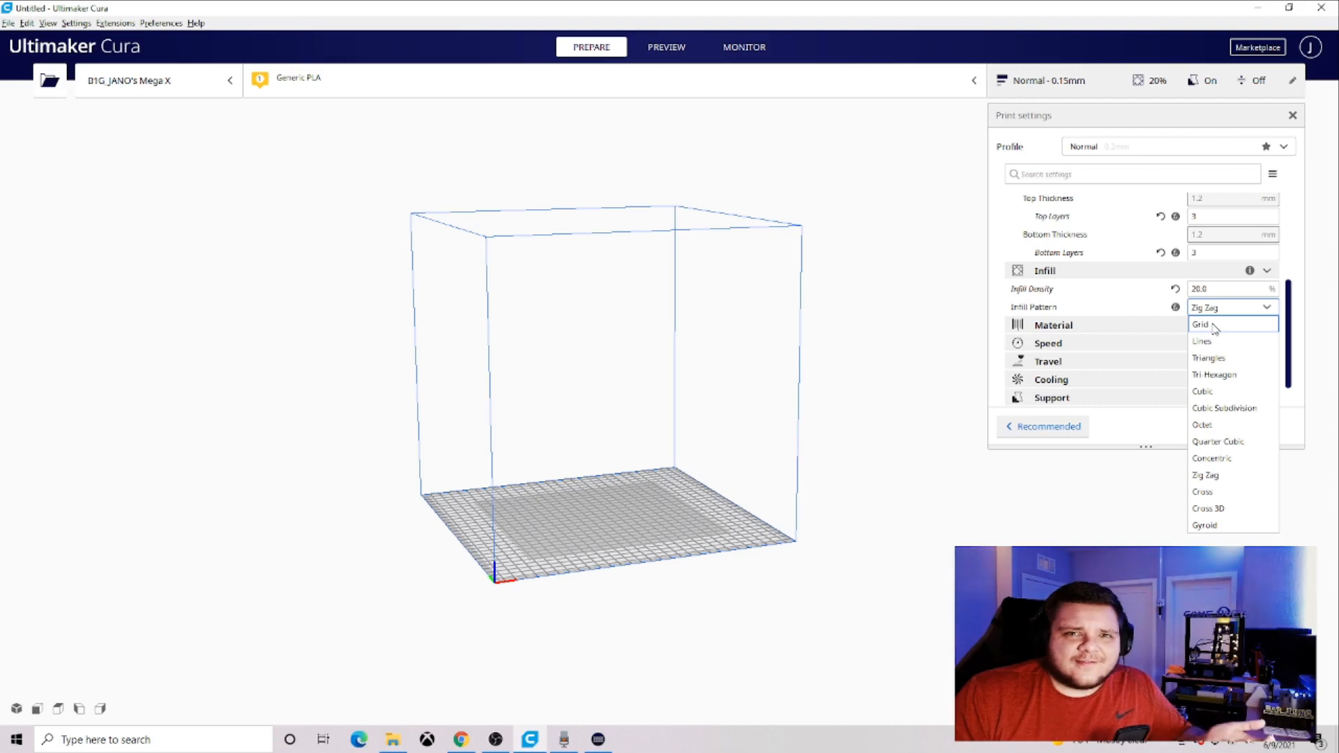
left_click(1215, 328)
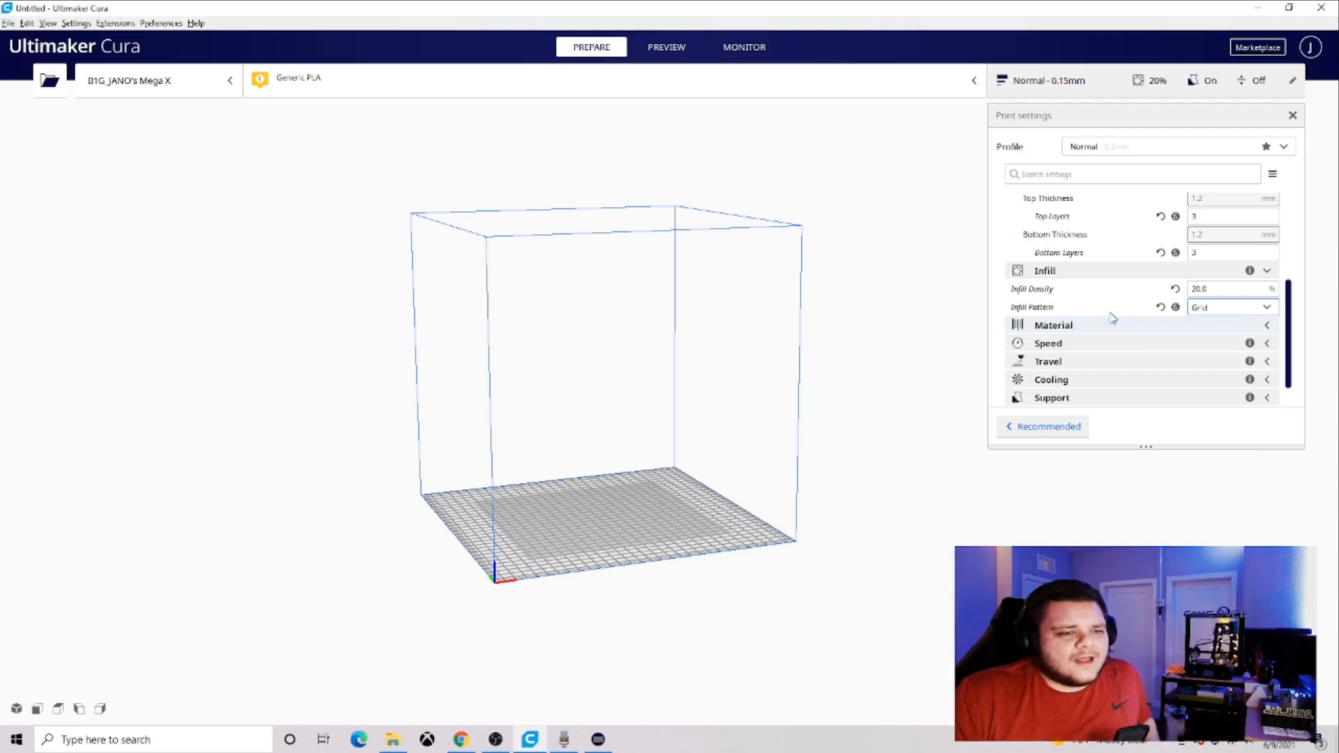
Make Printing Temperature Initial Layer and Build Plate Temperature Initial Layer visible in the Material category, and expand the Material settings.
mouse_move(1115, 312)
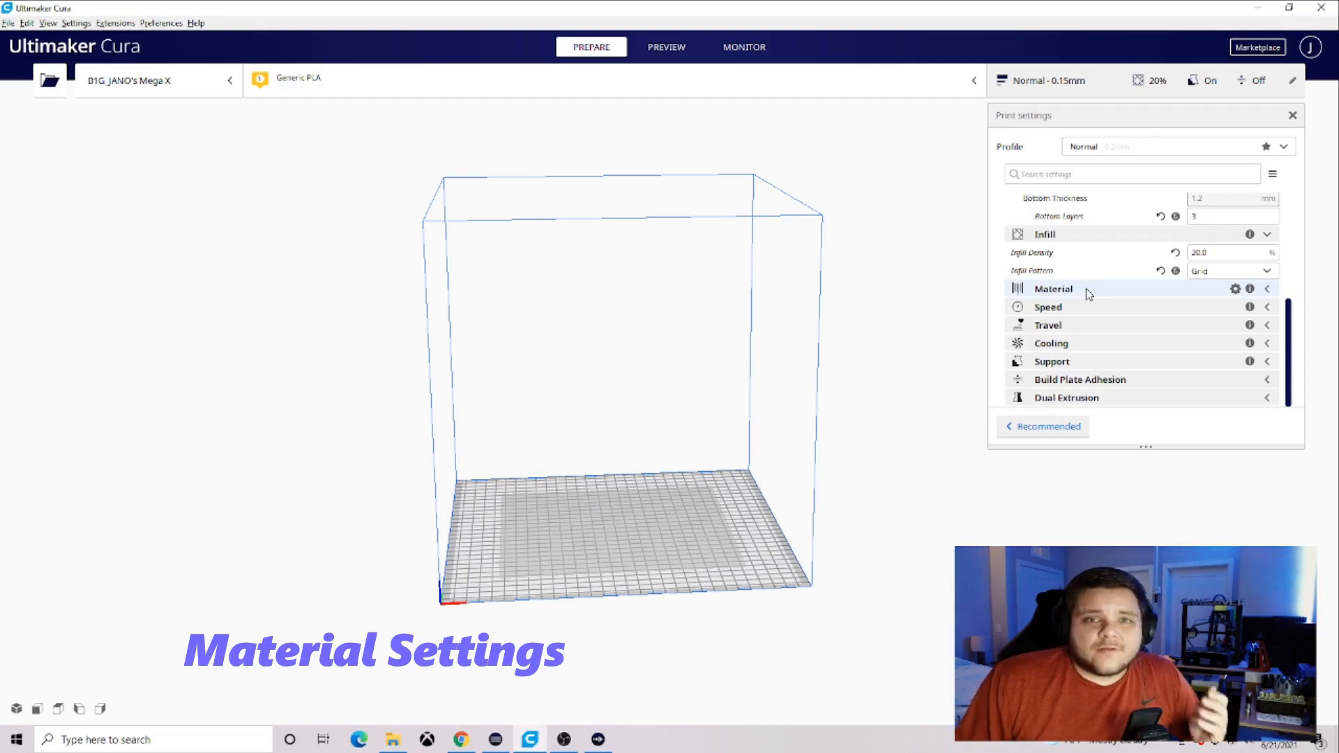
left_click(1235, 289)
scroll(538, 305, "down", 20)
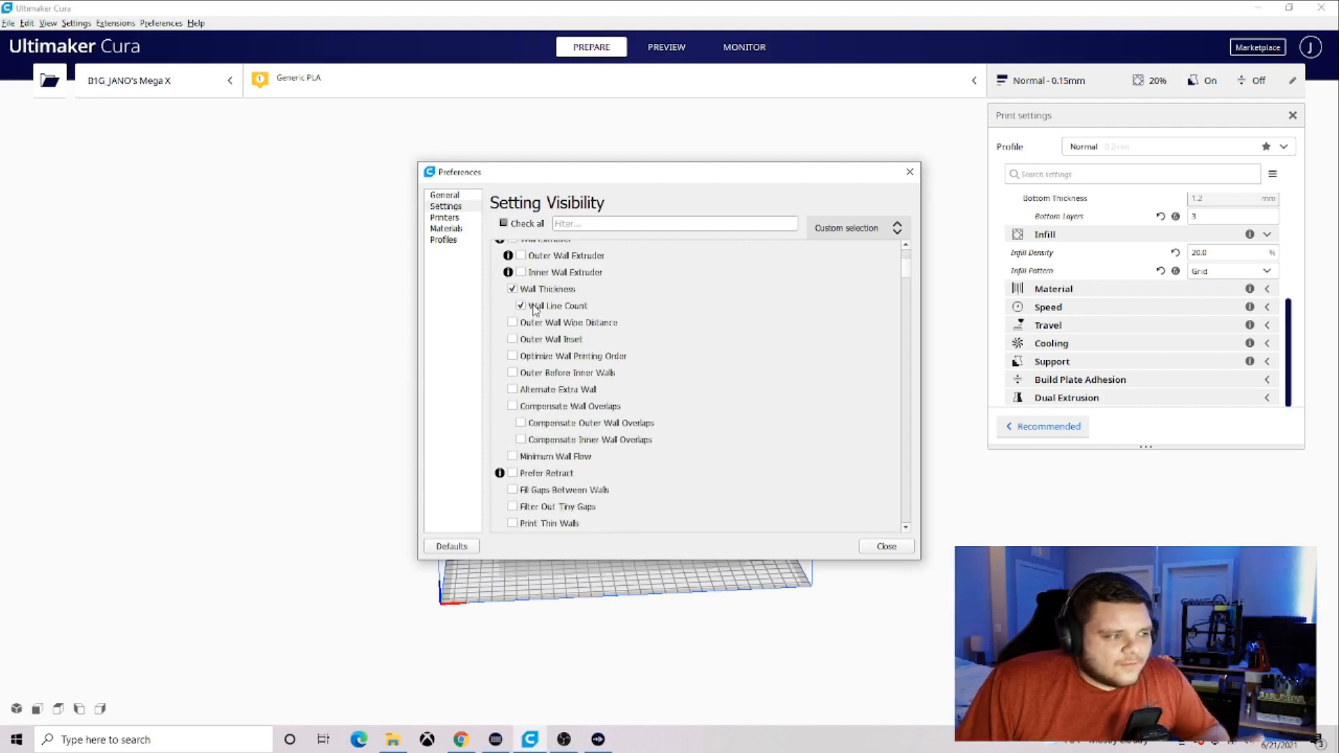
scroll(538, 305, "down", 15)
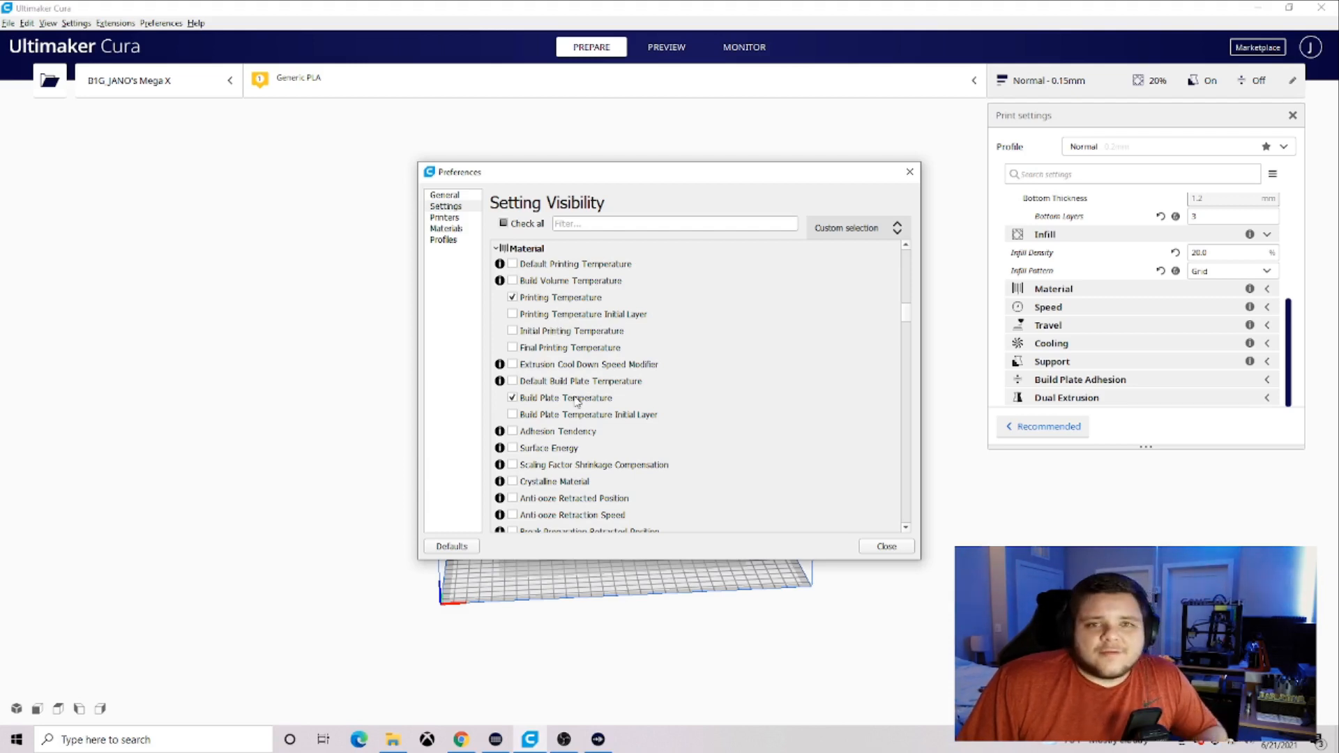
mouse_move(580, 389)
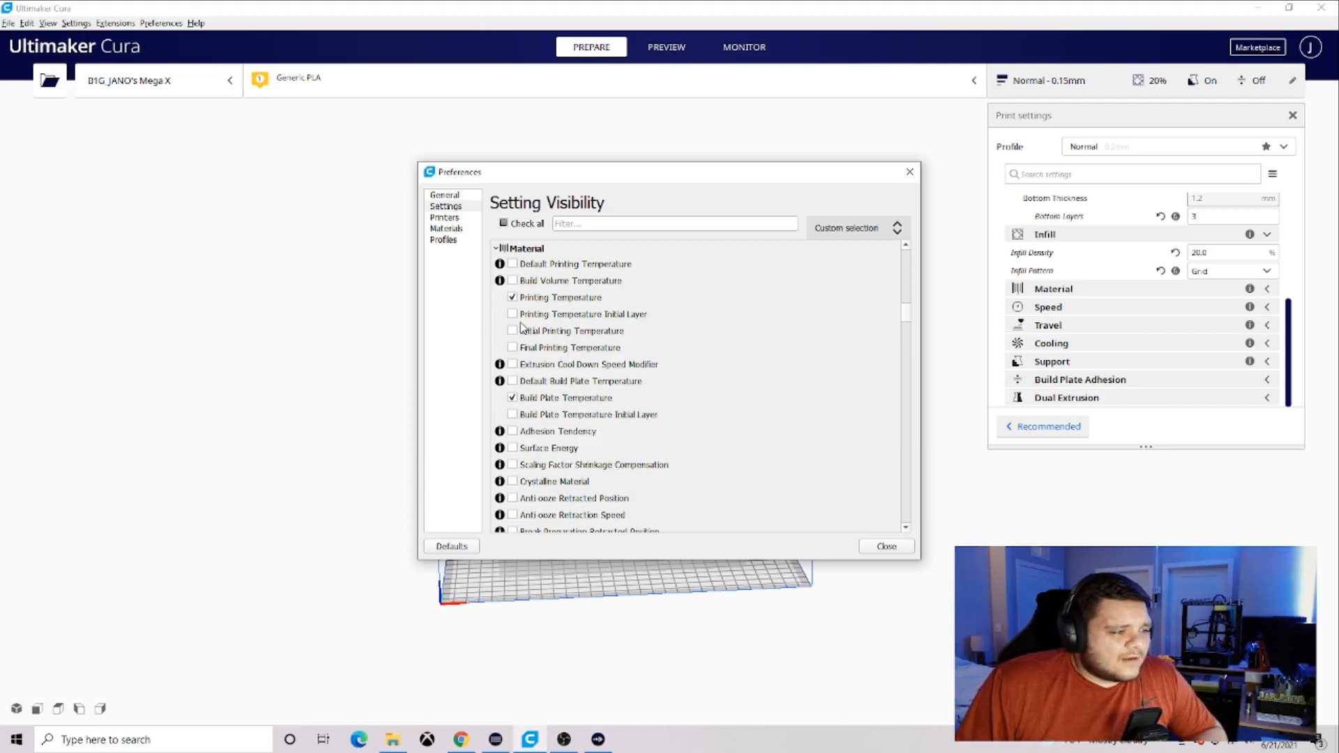
mouse_move(517, 320)
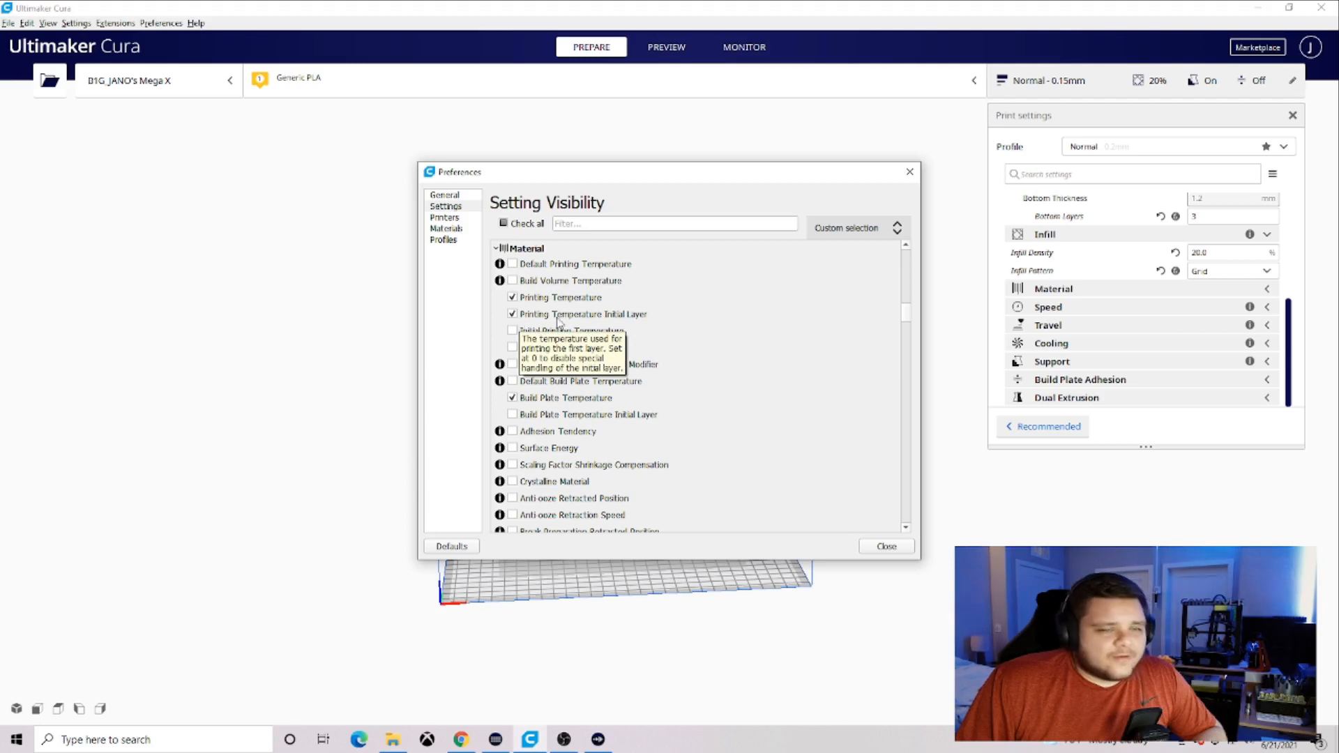
scroll(585, 349, "down", 1)
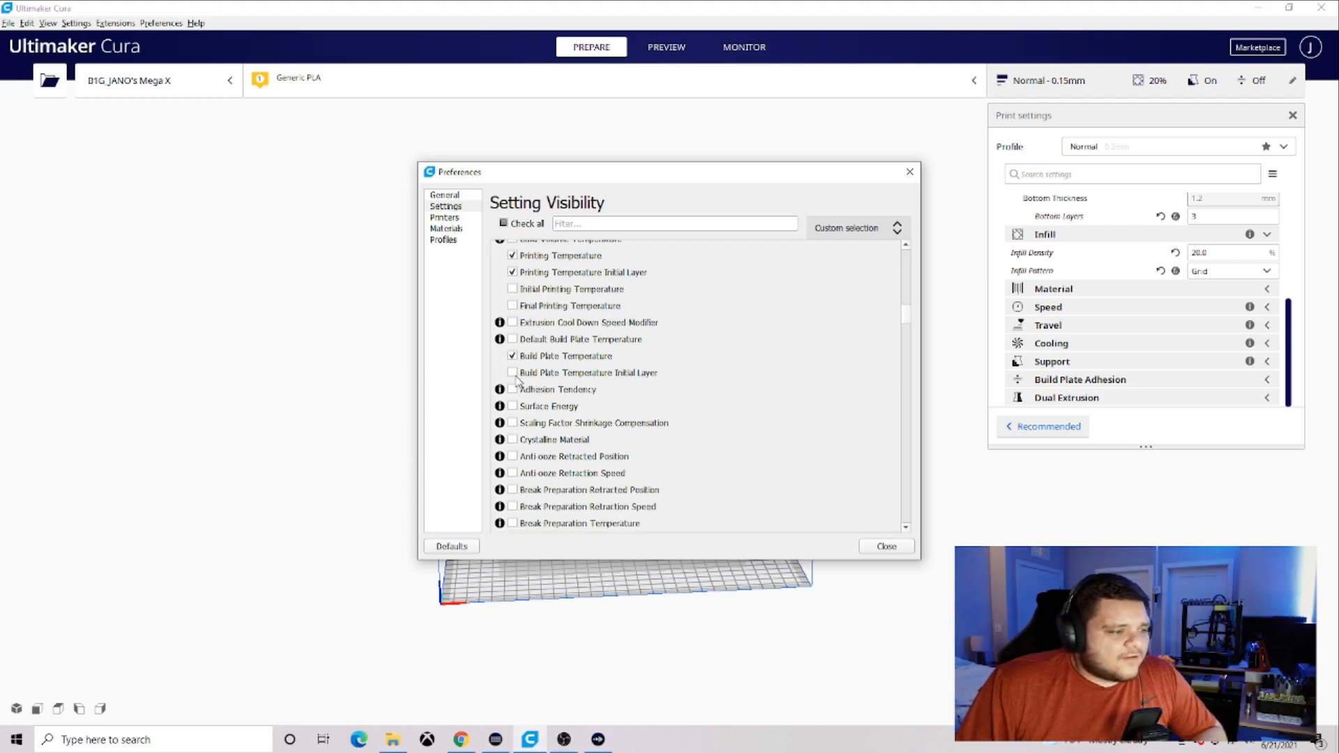
mouse_move(517, 380)
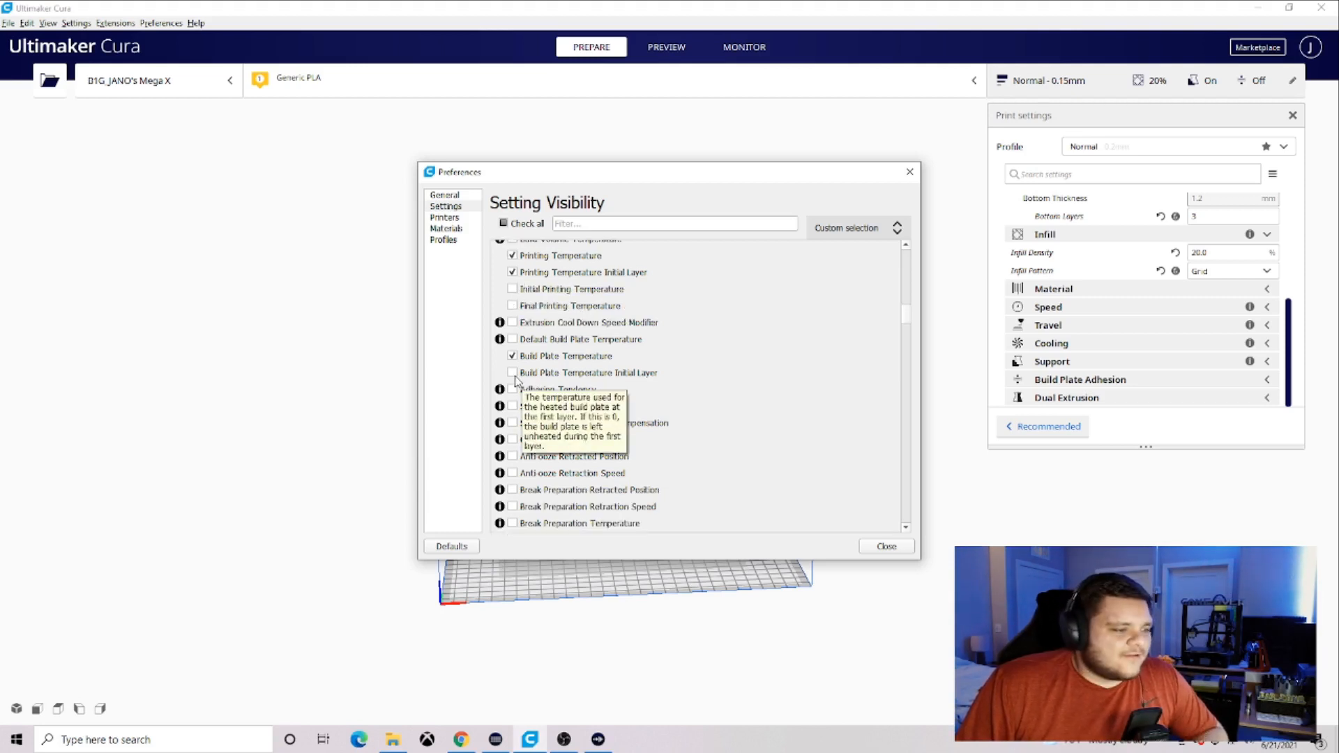
left_click(514, 374)
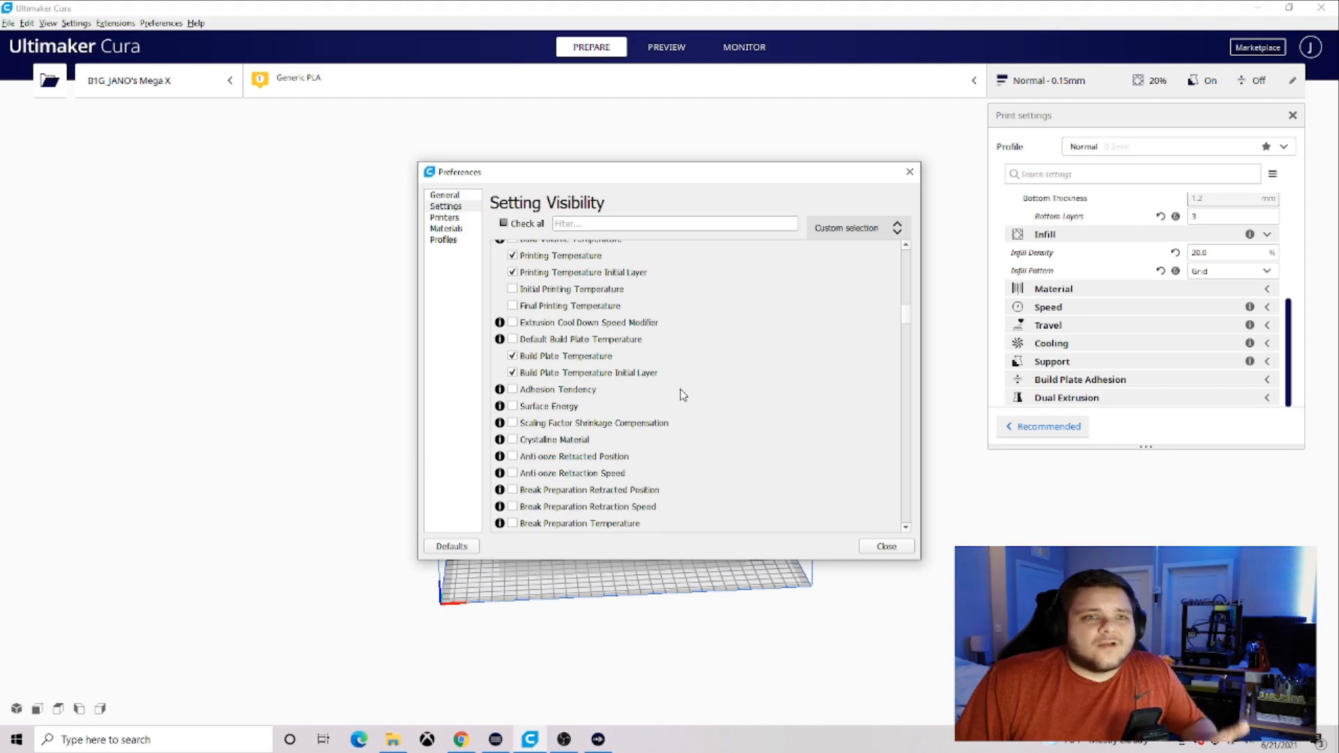
scroll(683, 393, "up", 1)
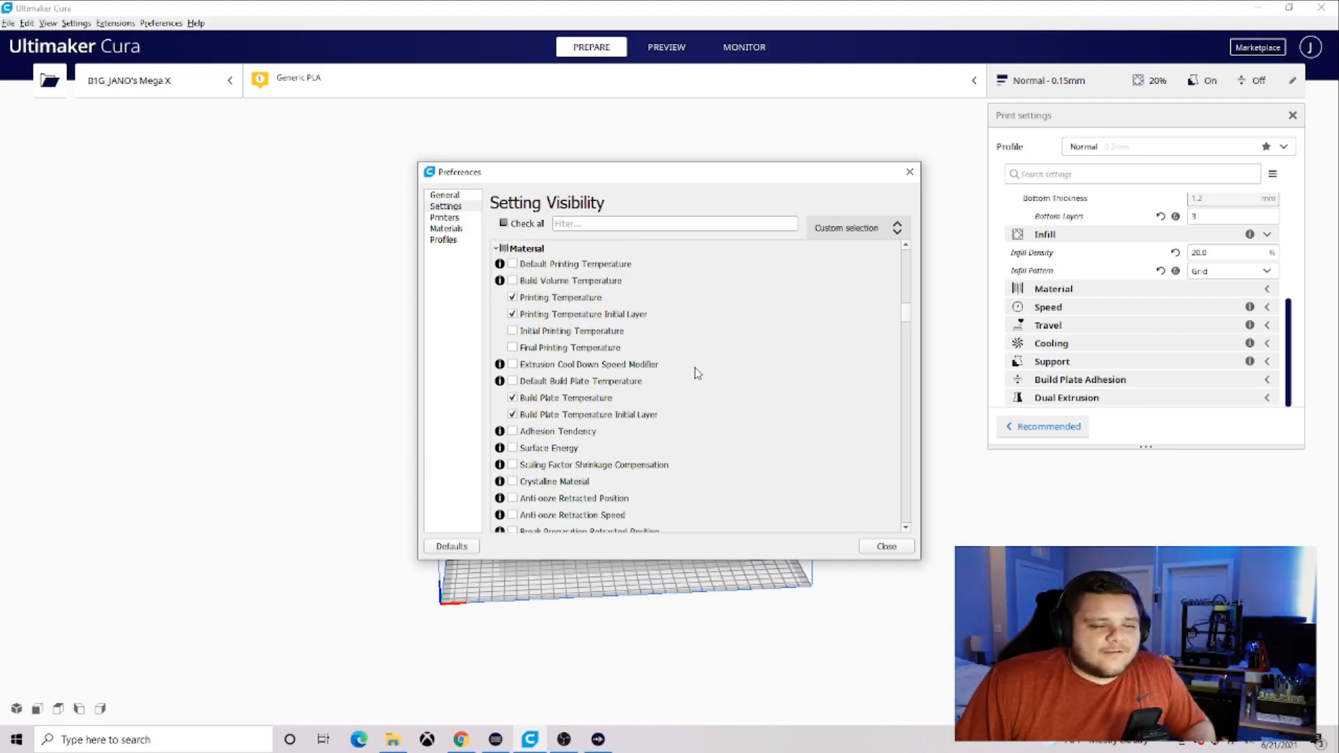
left_click(904, 546)
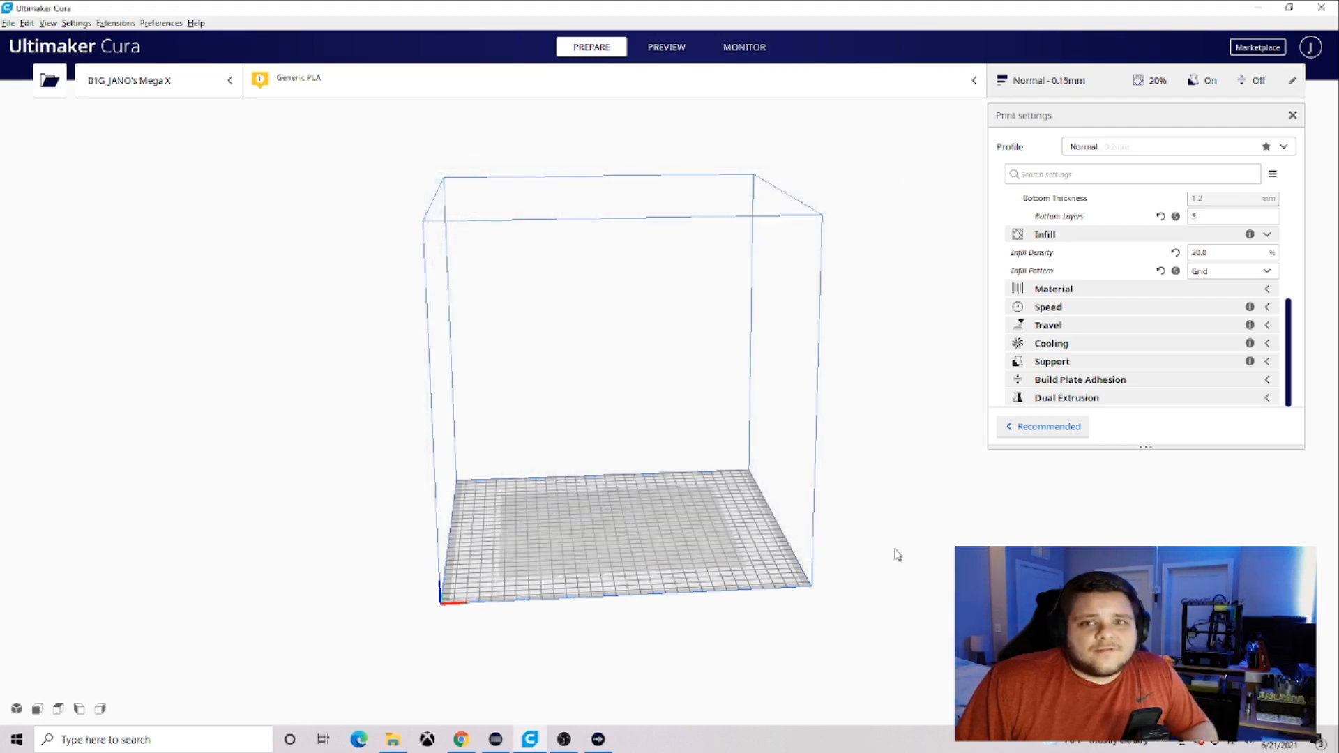
left_click(1067, 289)
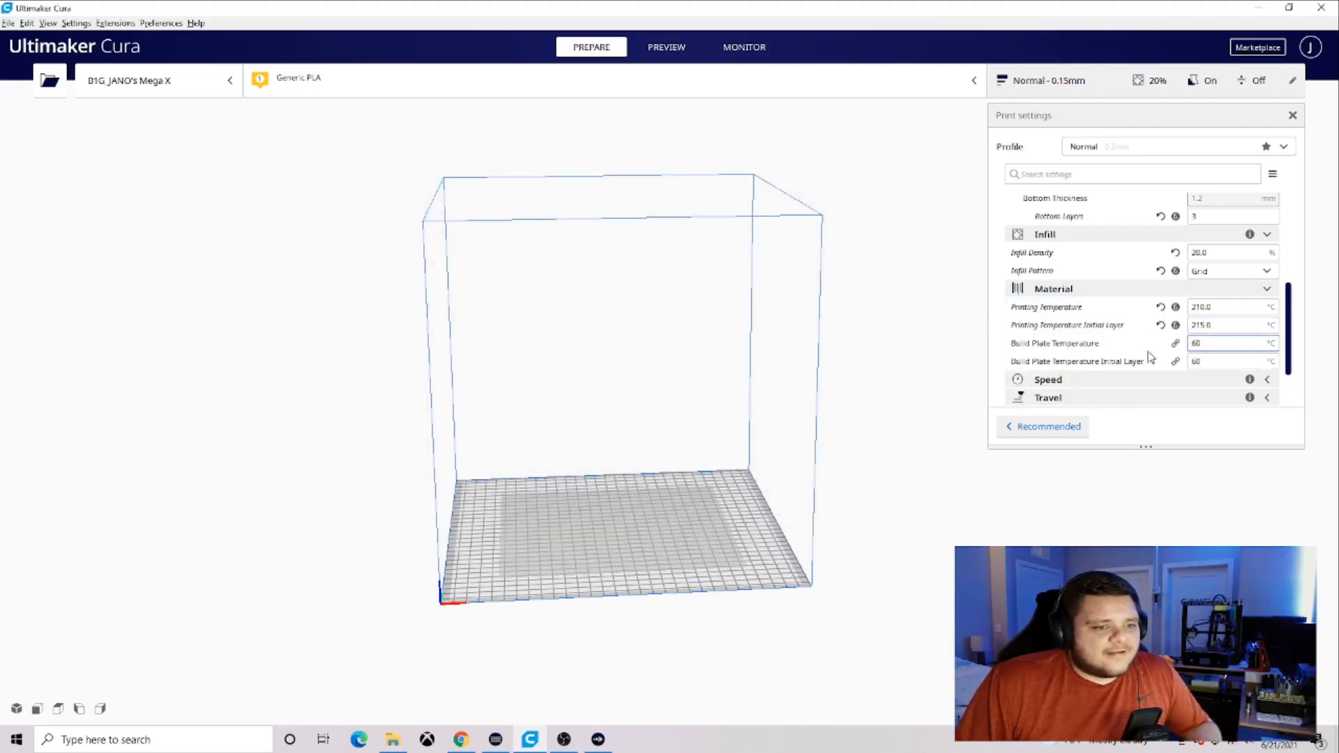
Make Infill Speed, Wall Speed, Support Speed and Initial Layer Speed visible in the Speed category and close the preferences.
mouse_move(1137, 315)
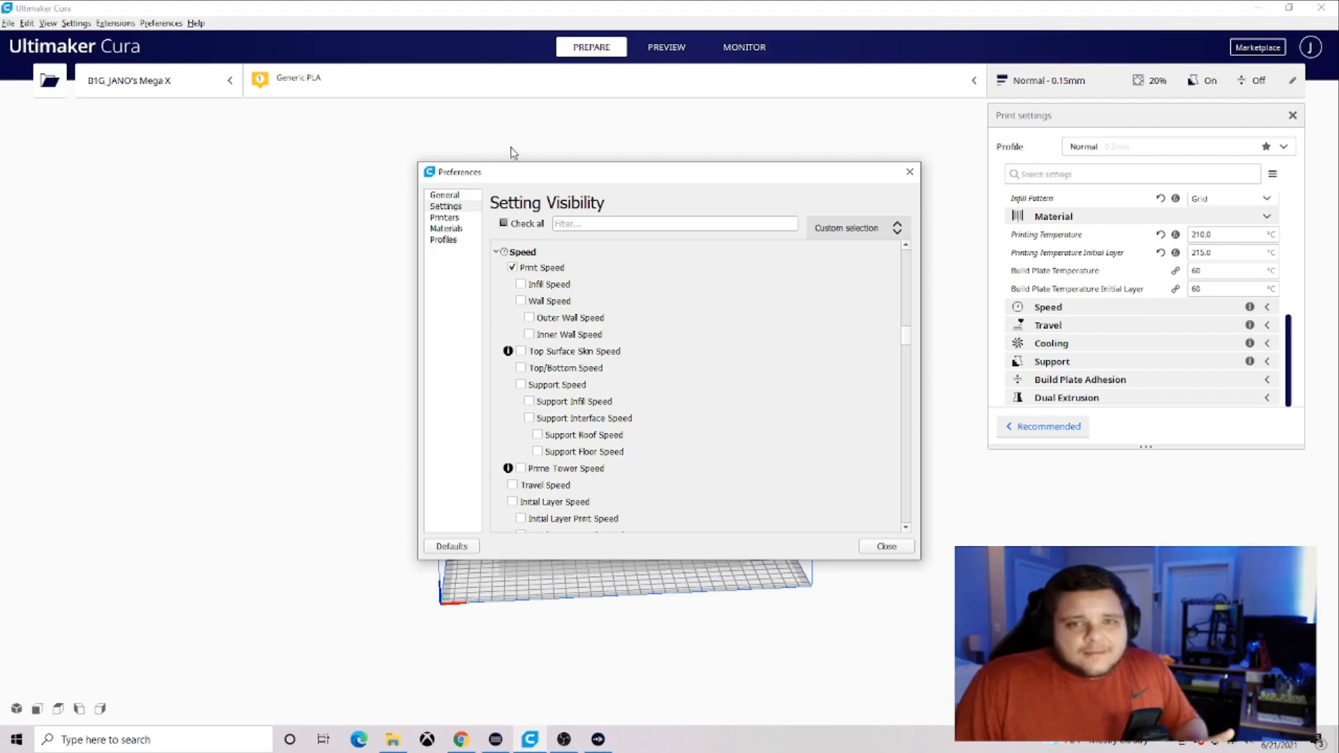
left_click(521, 285)
left_click(521, 302)
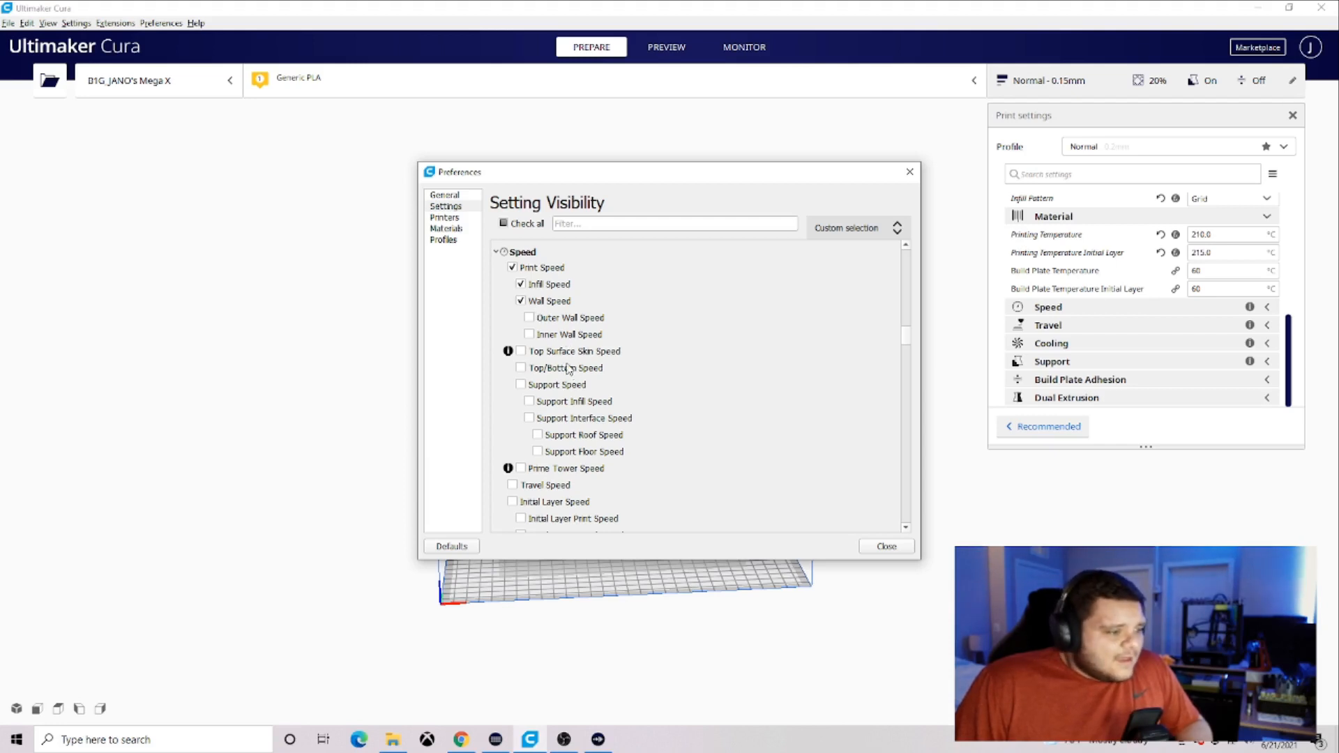
left_click(521, 385)
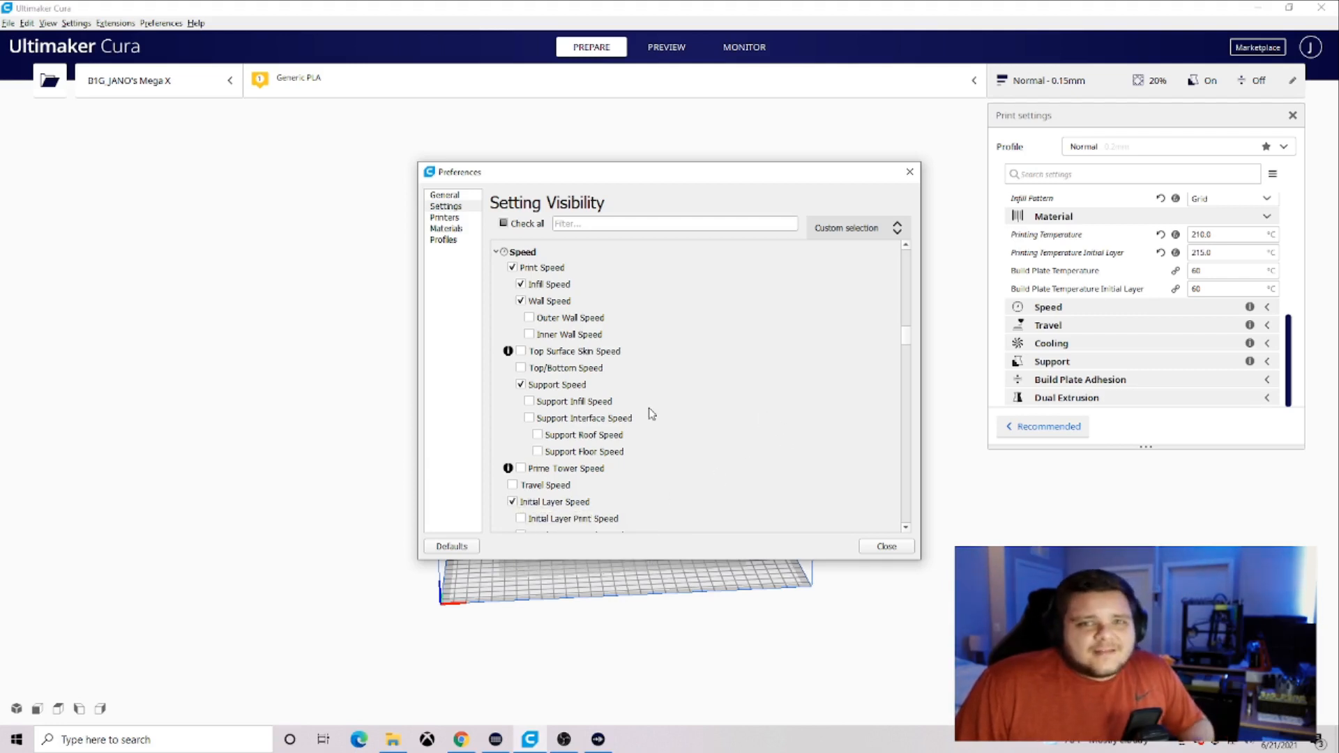
scroll(642, 412, "down", 1)
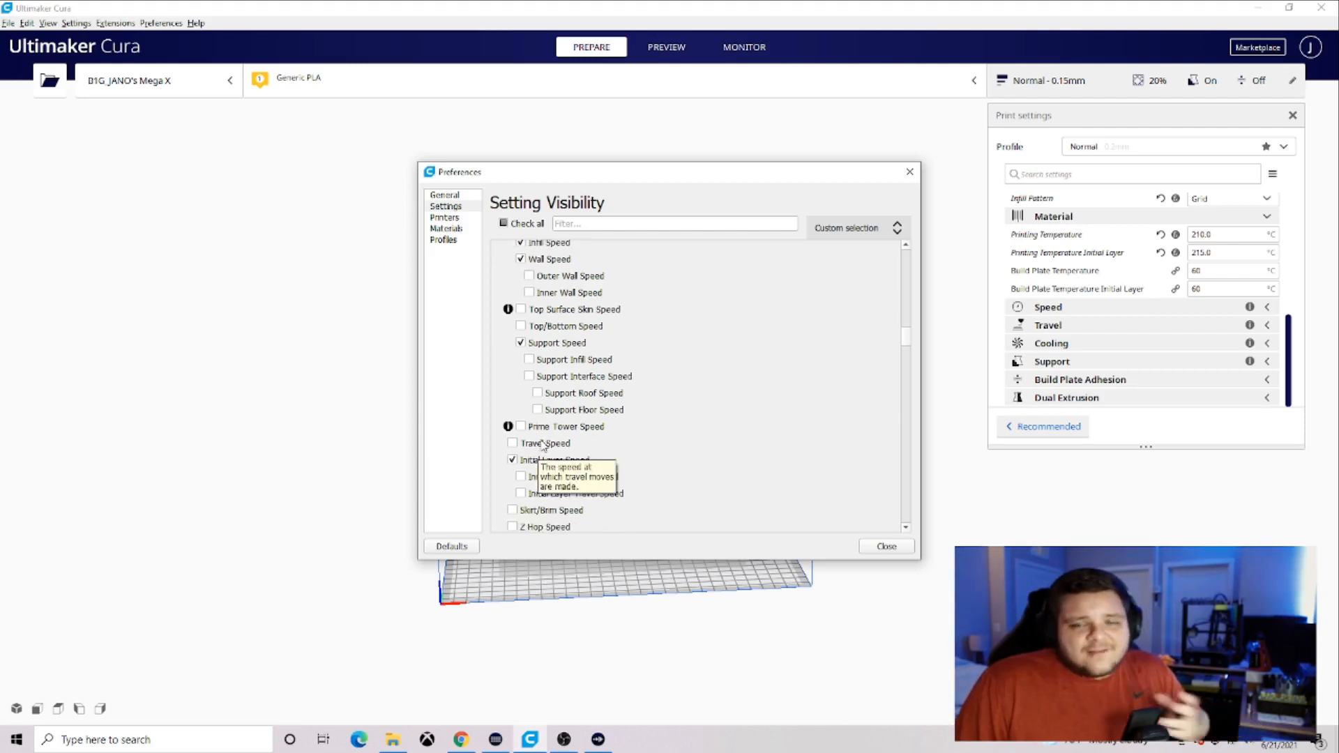
scroll(567, 438, "up", 1)
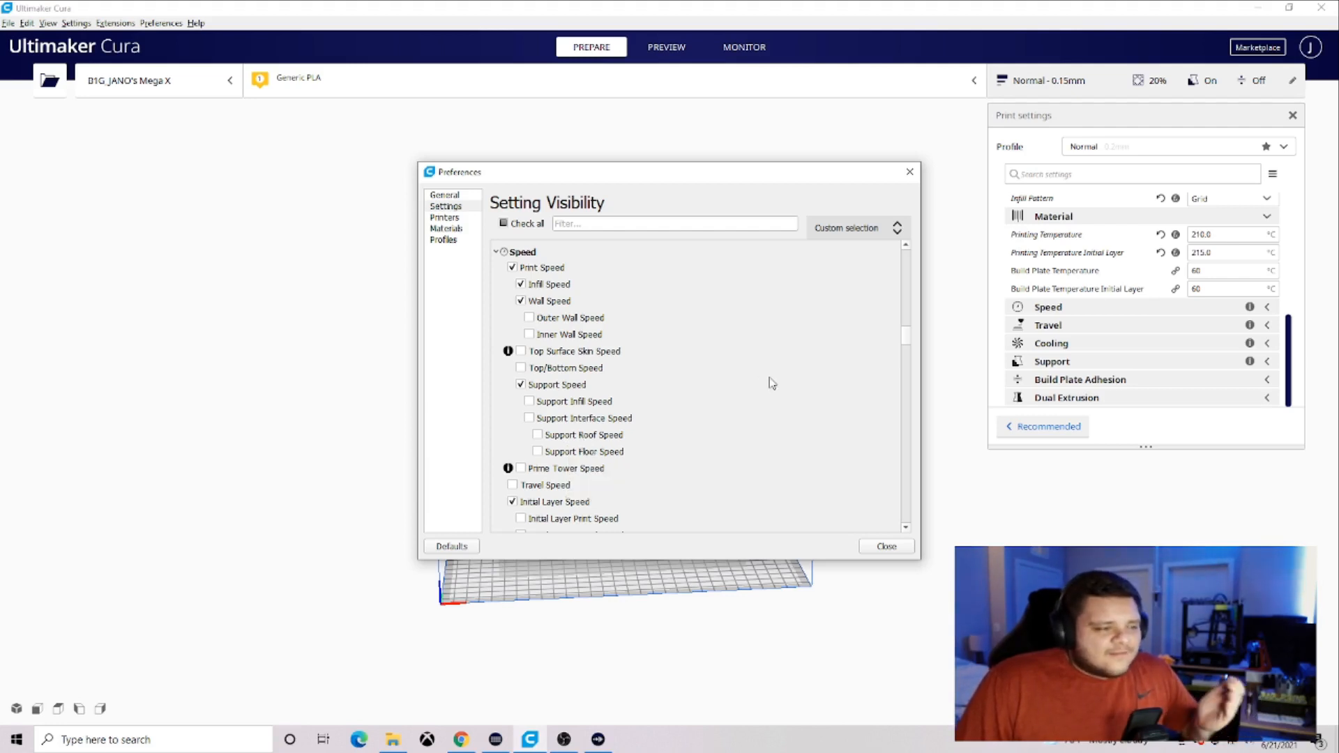
left_click(884, 547)
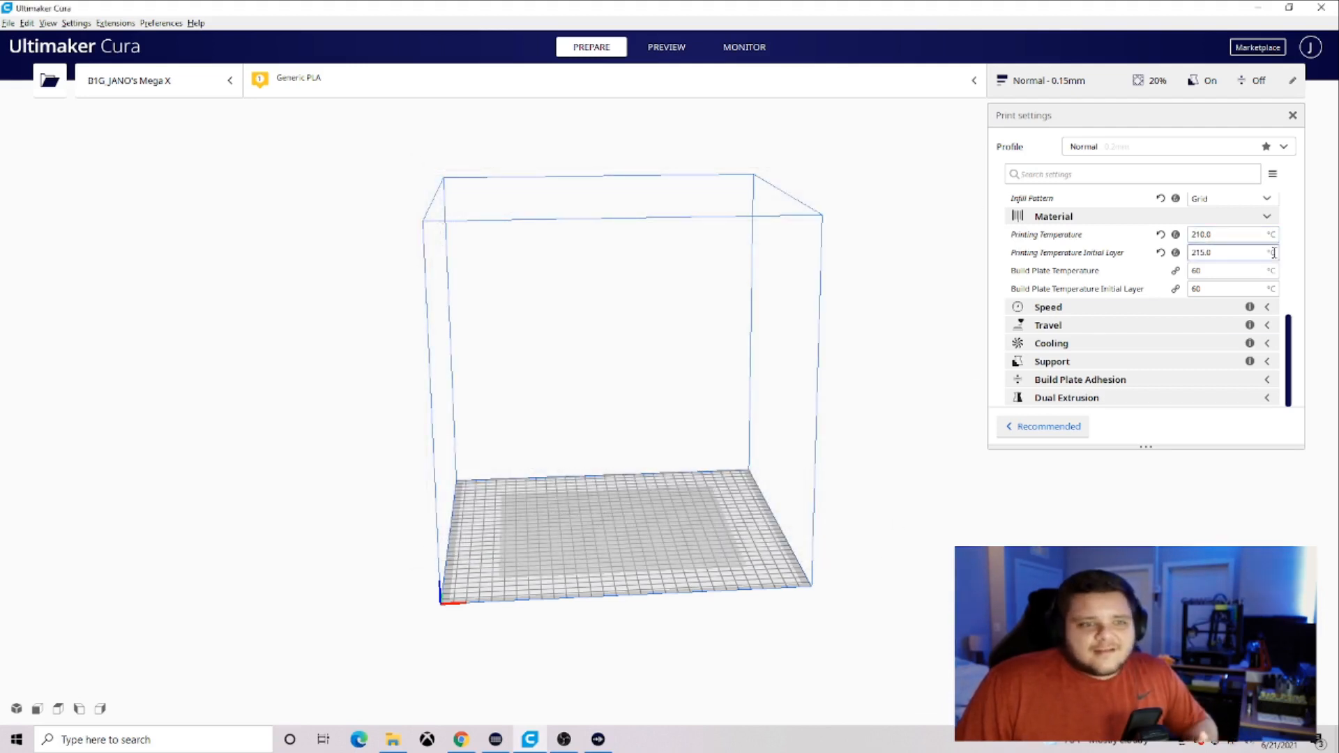
Expand the Speed settings, and set both the Infill Speed and the Wall Speed to 45 mm/s.
left_click(1099, 310)
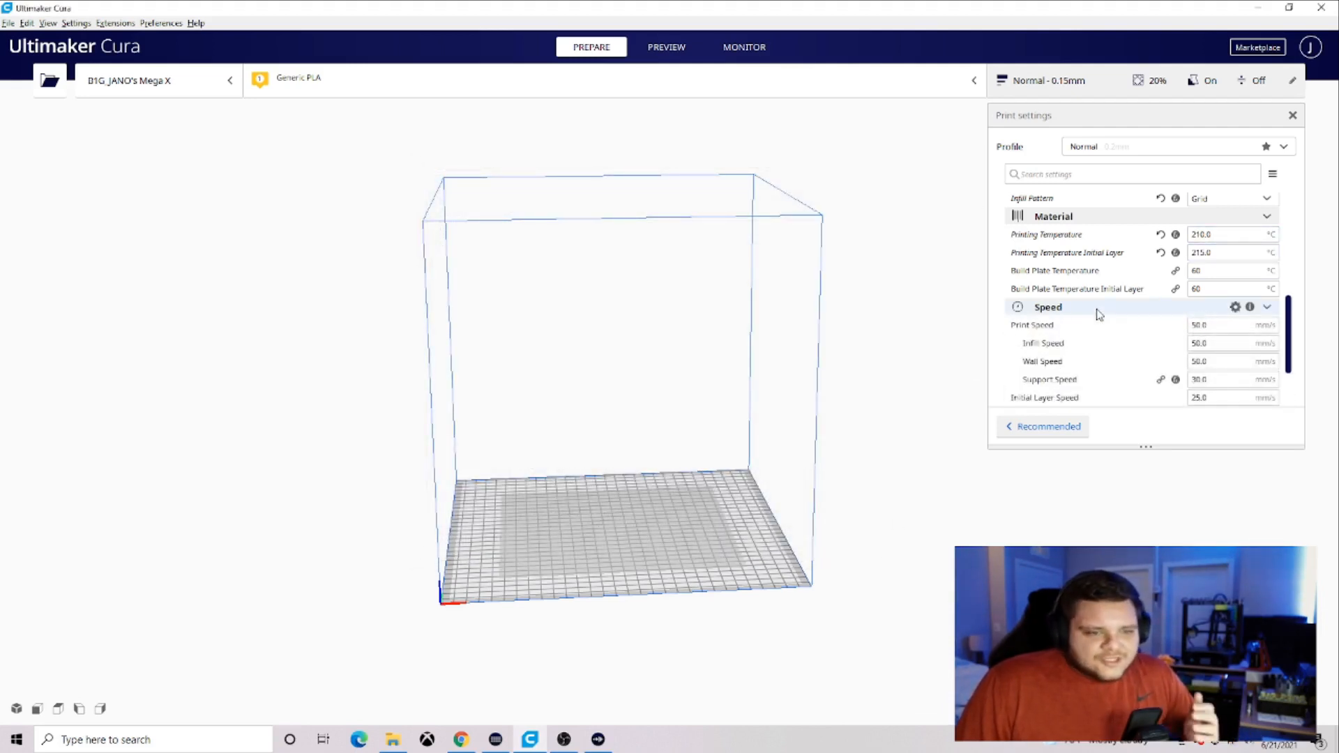
scroll(1099, 315, "down", 3)
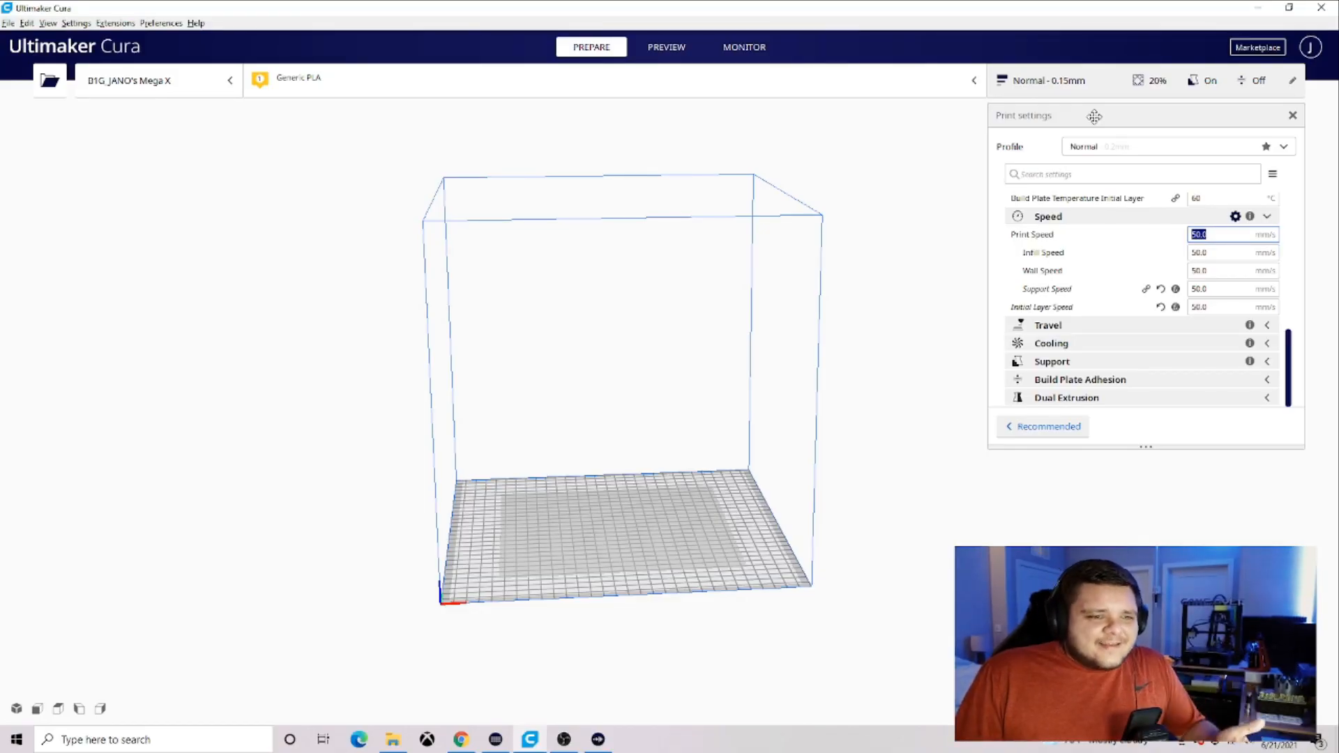
mouse_move(1079, 240)
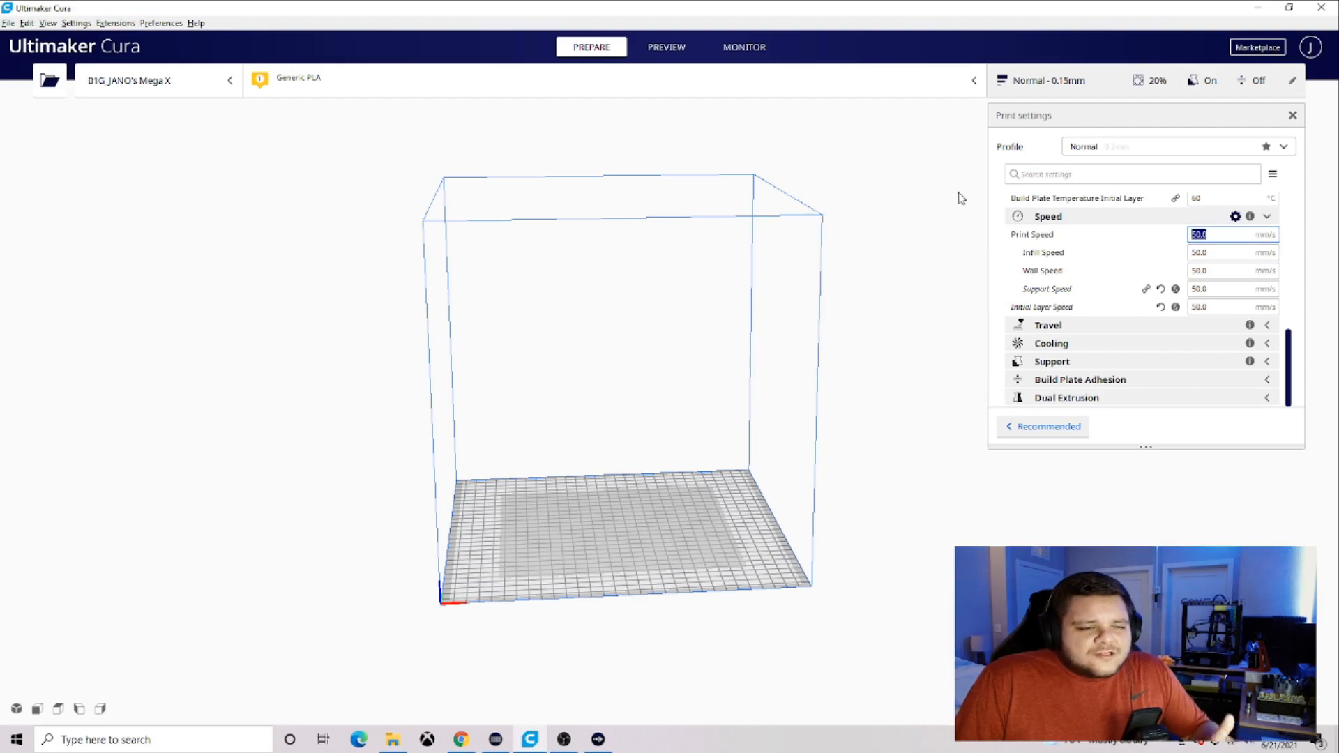
mouse_move(1250, 218)
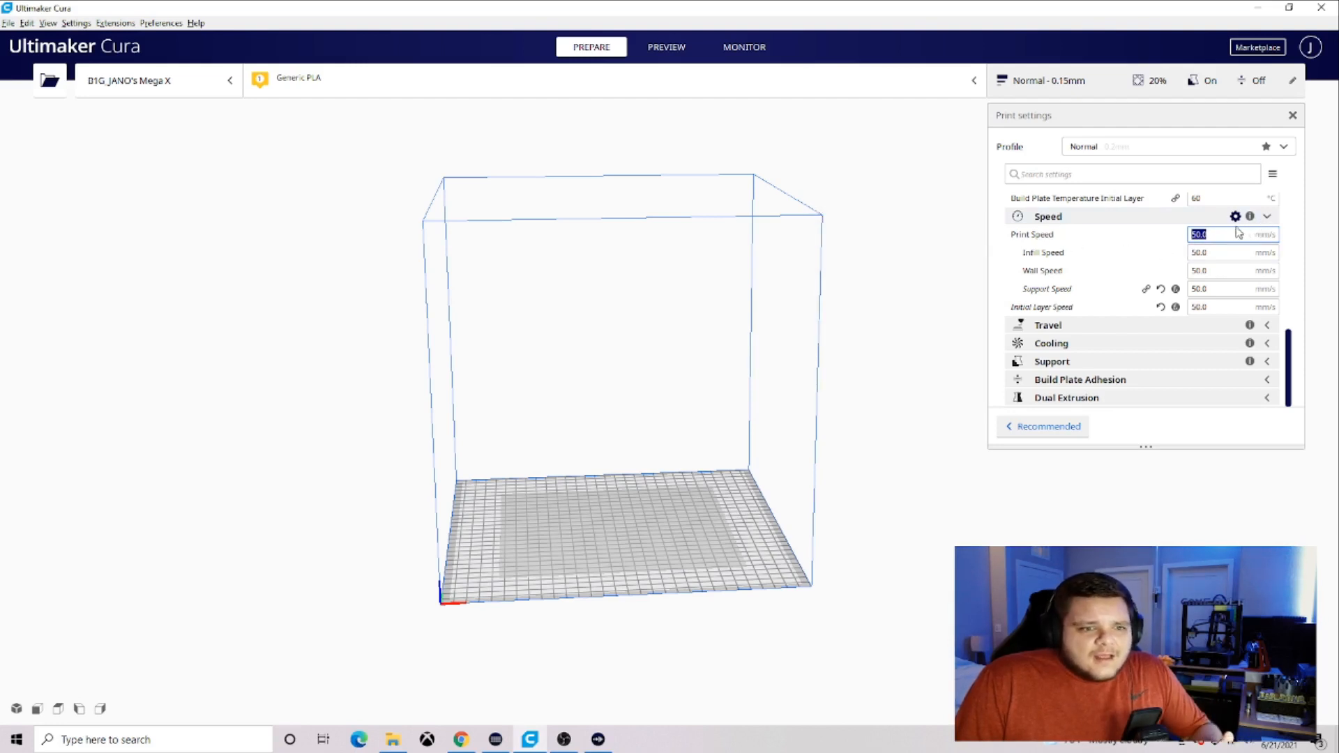
mouse_move(1223, 238)
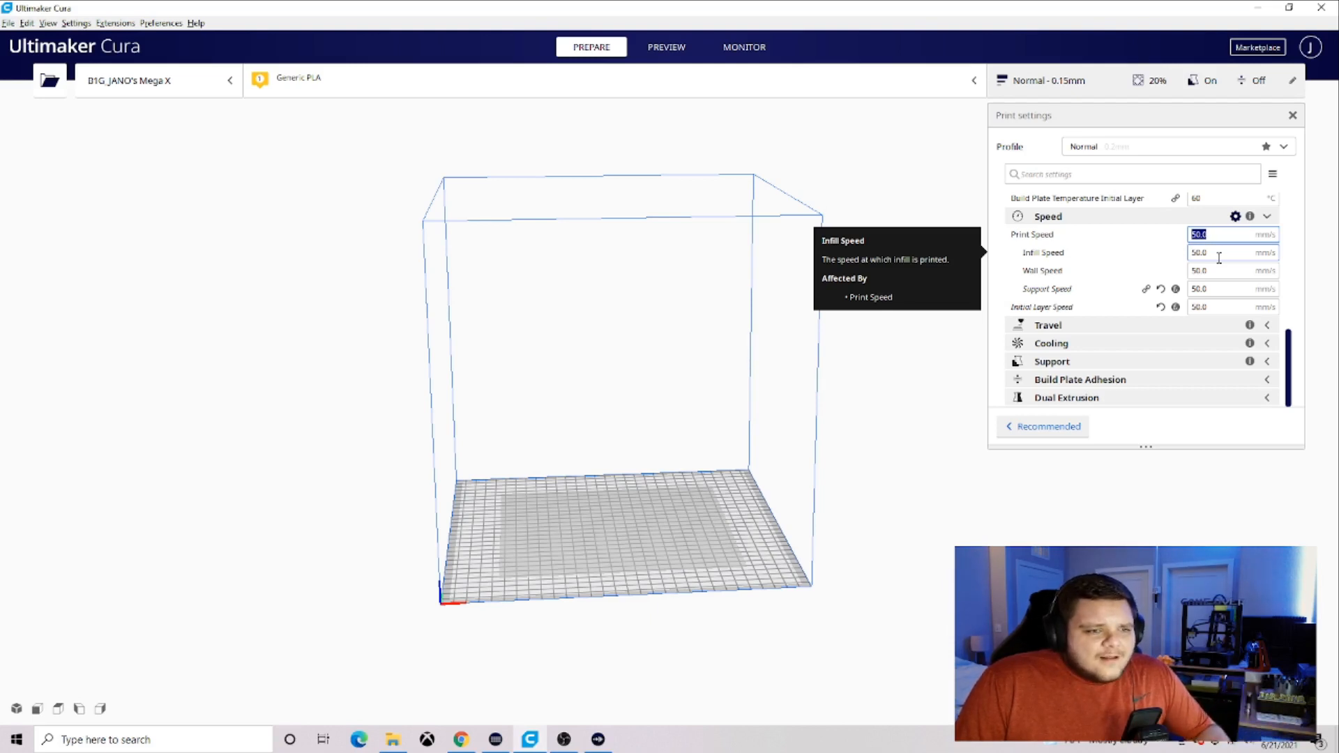
left_click(1218, 253)
double_click(1217, 253)
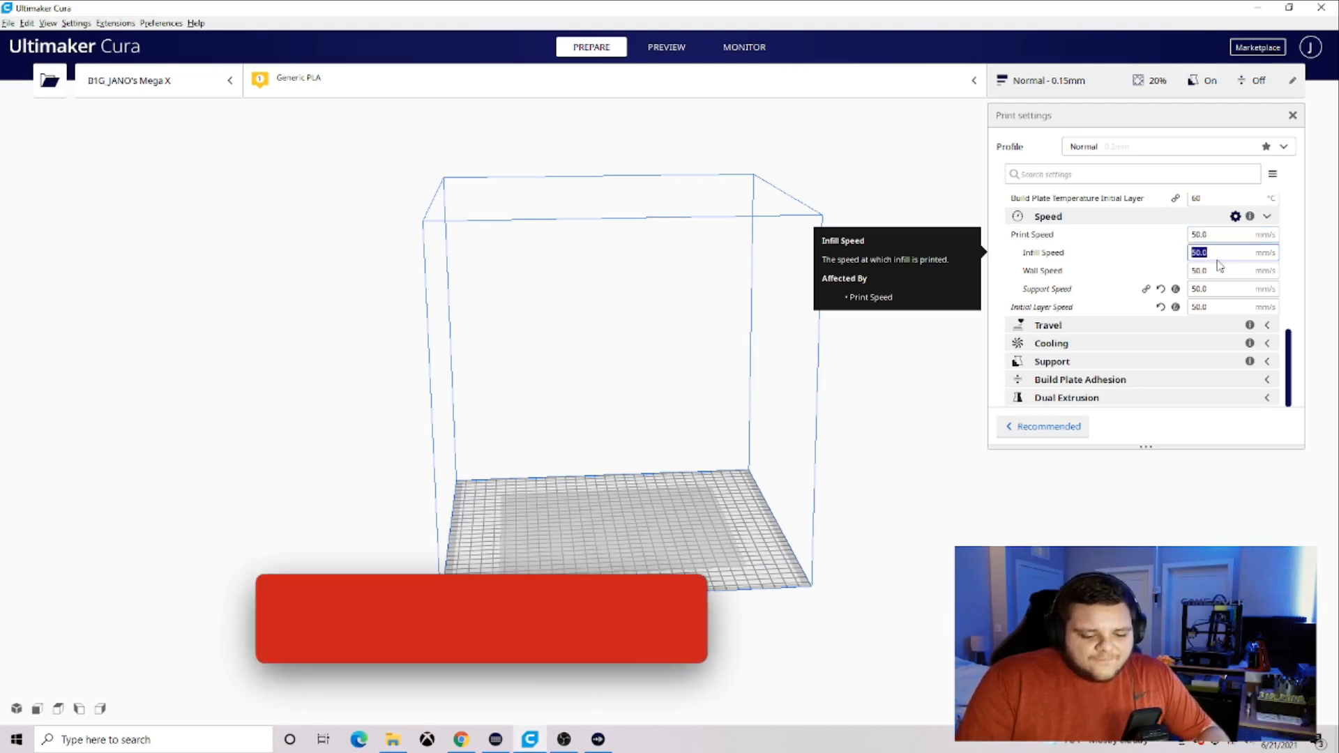
type("45")
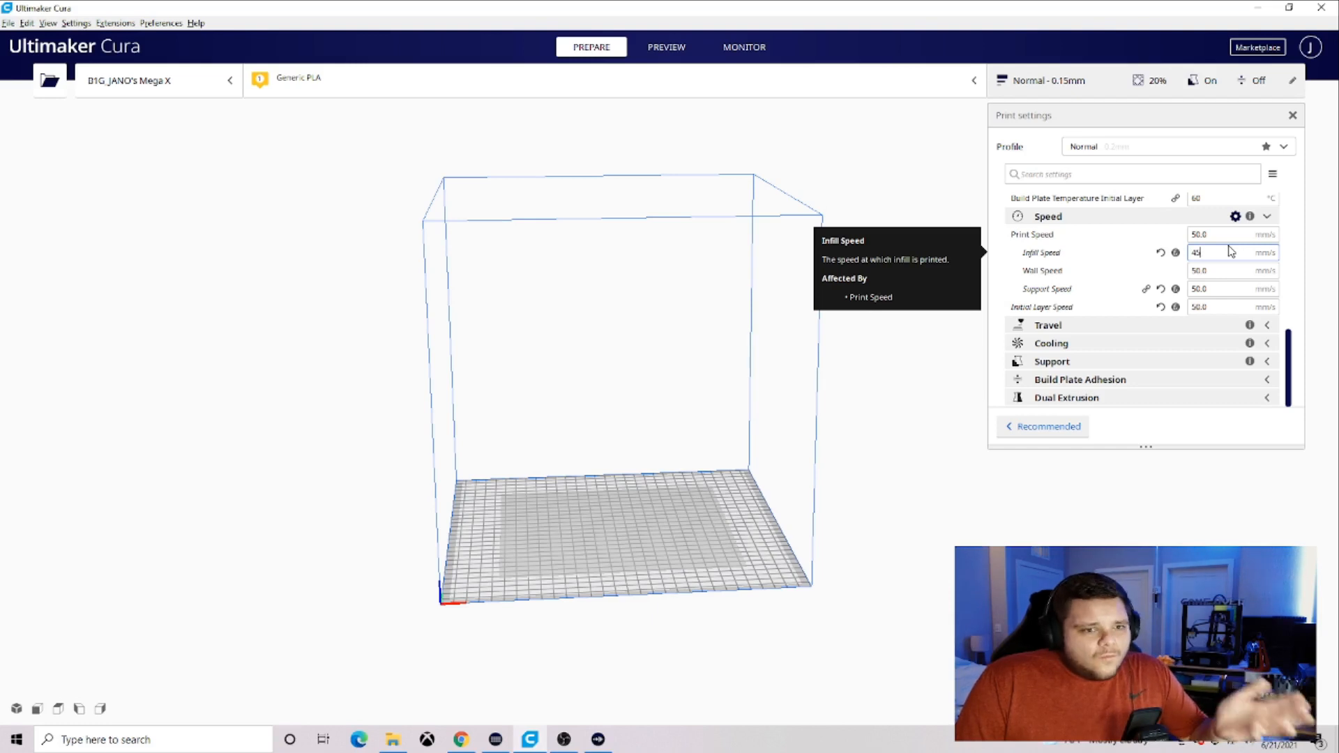
triple_click(1231, 270)
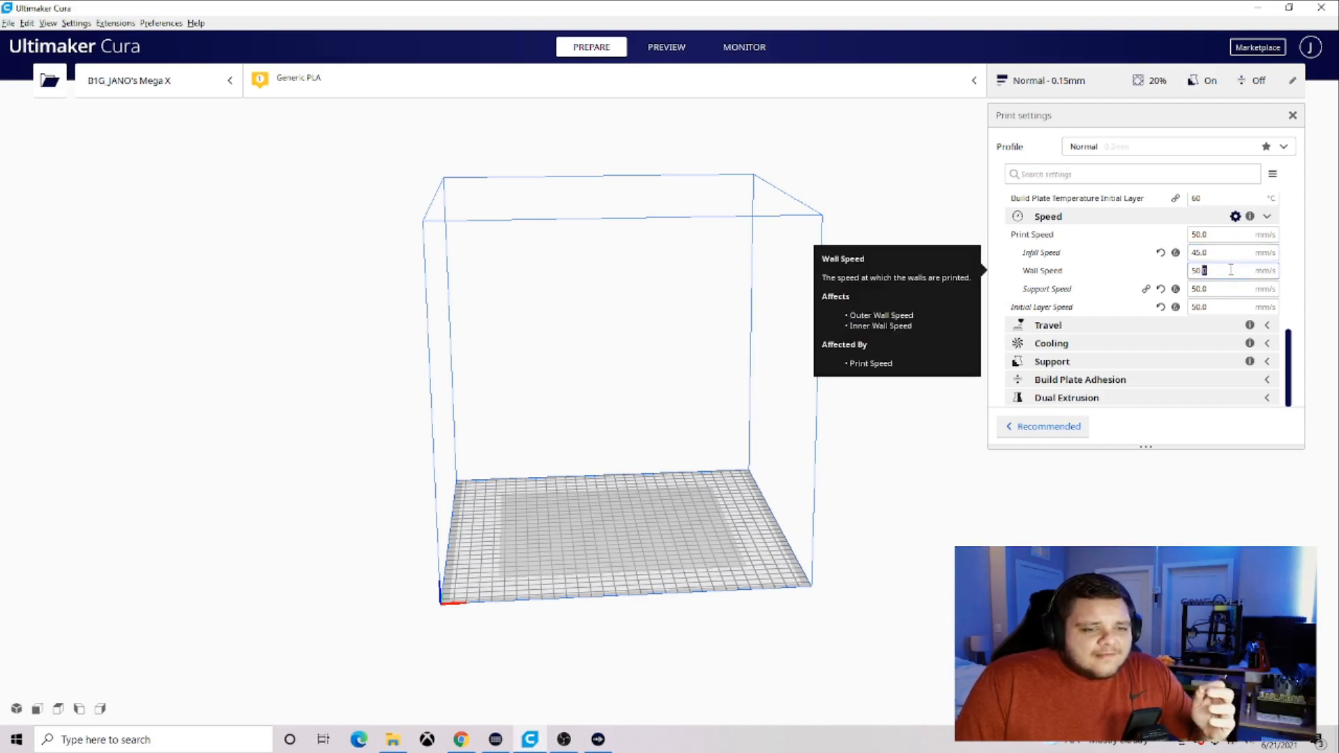
type("45")
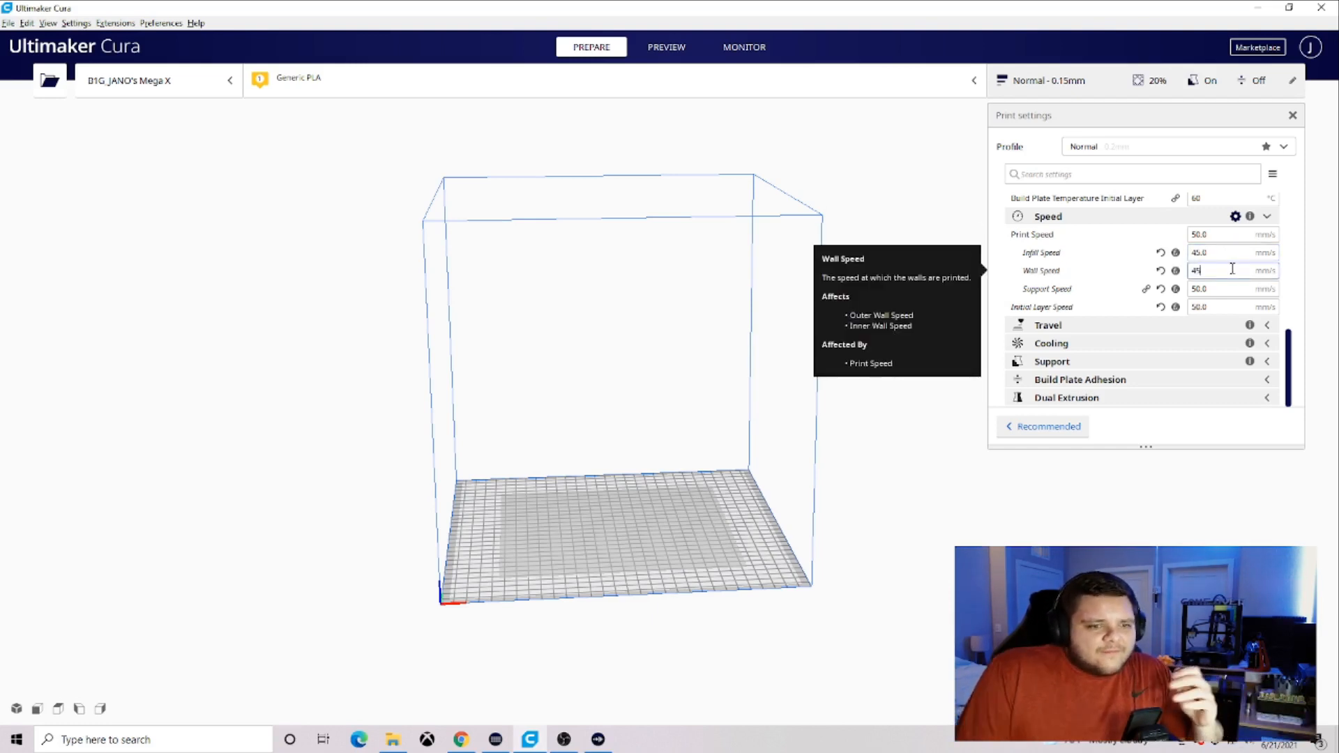
Set the Support Speed to 30 mm/s and the Initial Layer Speed to 40 mm/s.
left_click(1222, 287)
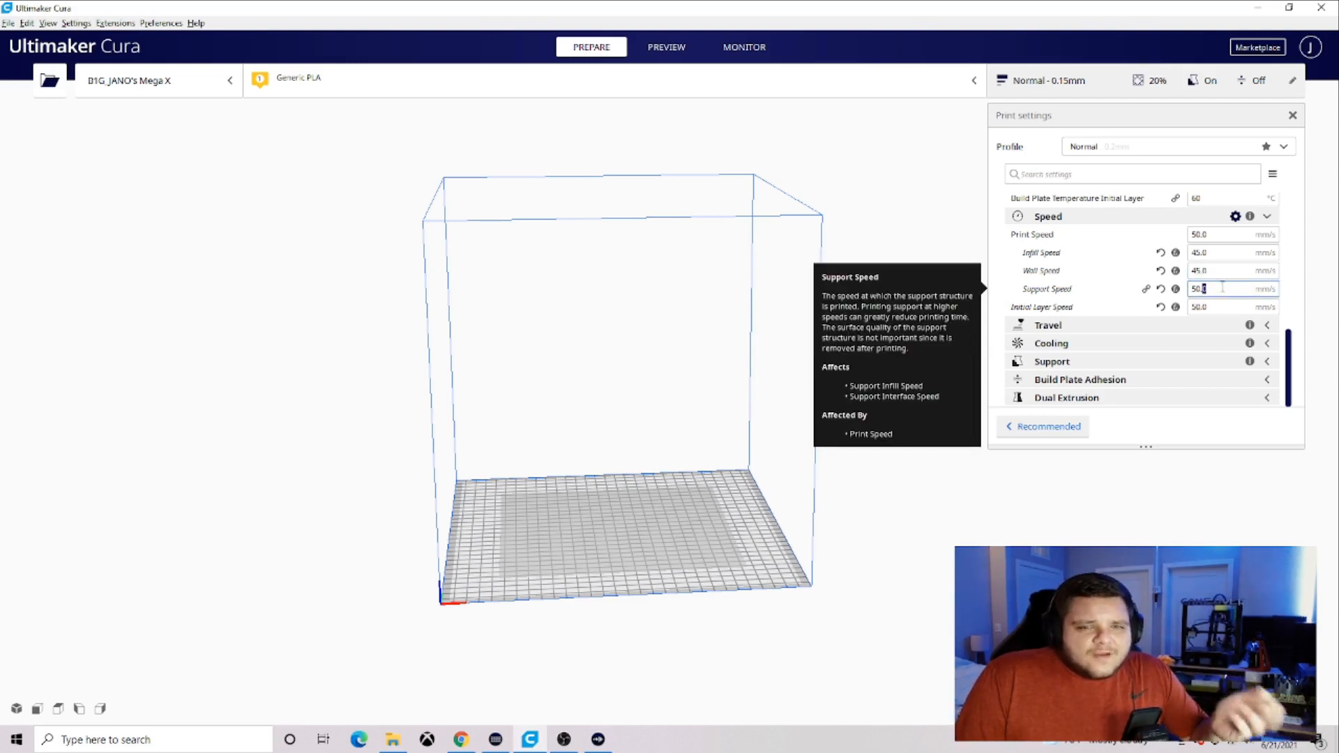
double_click(1230, 289)
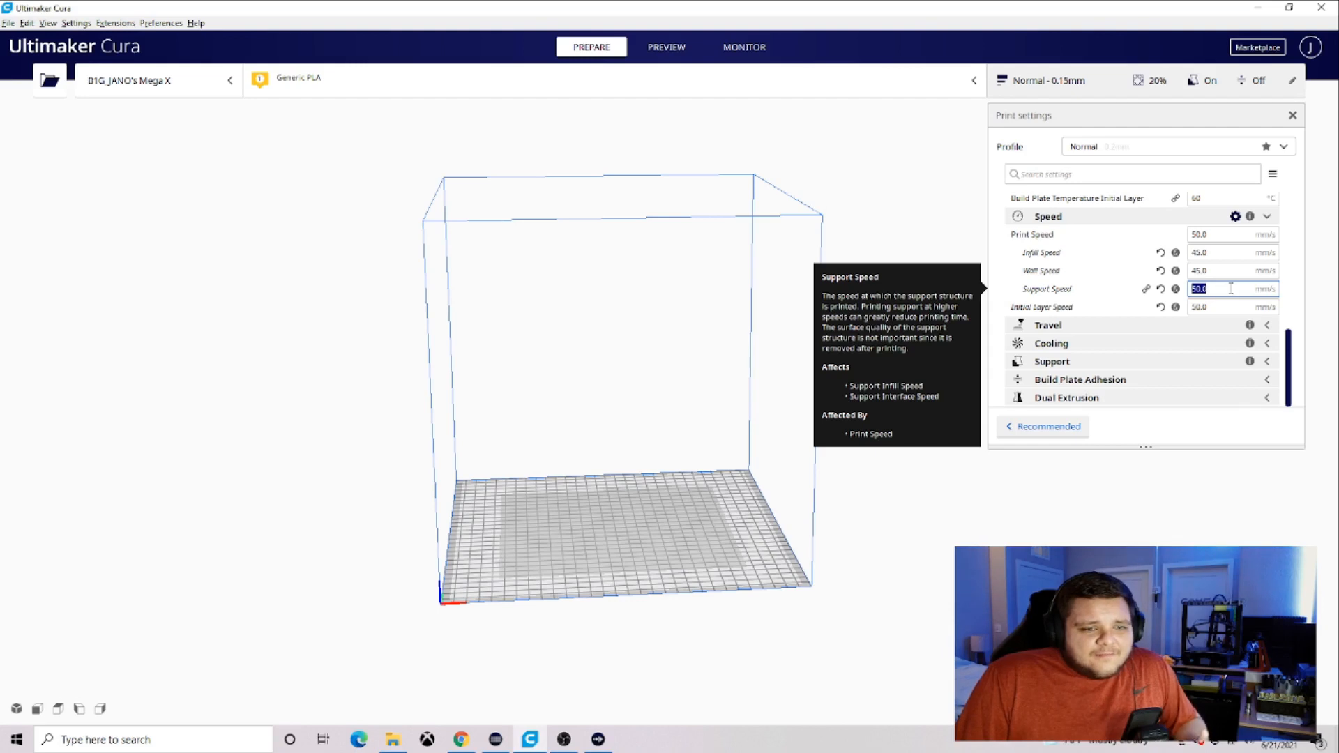
type("30")
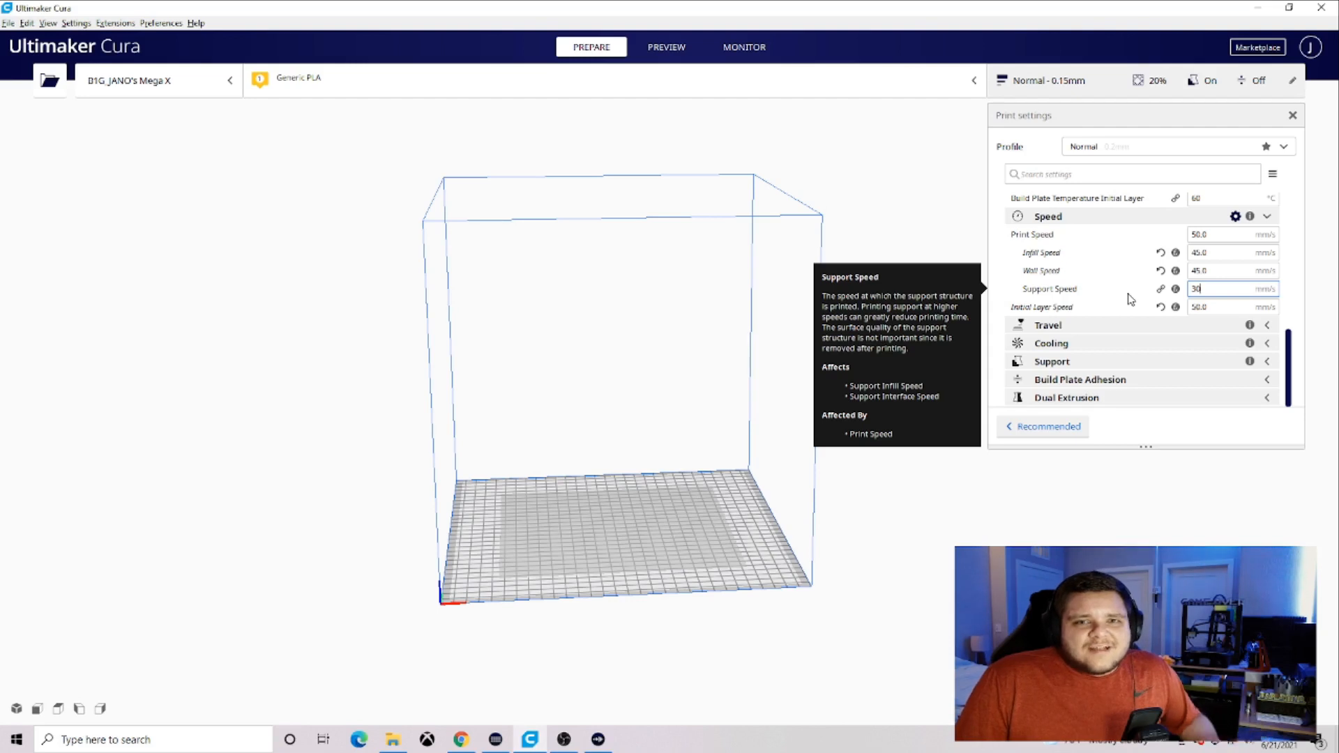
left_click(1221, 307)
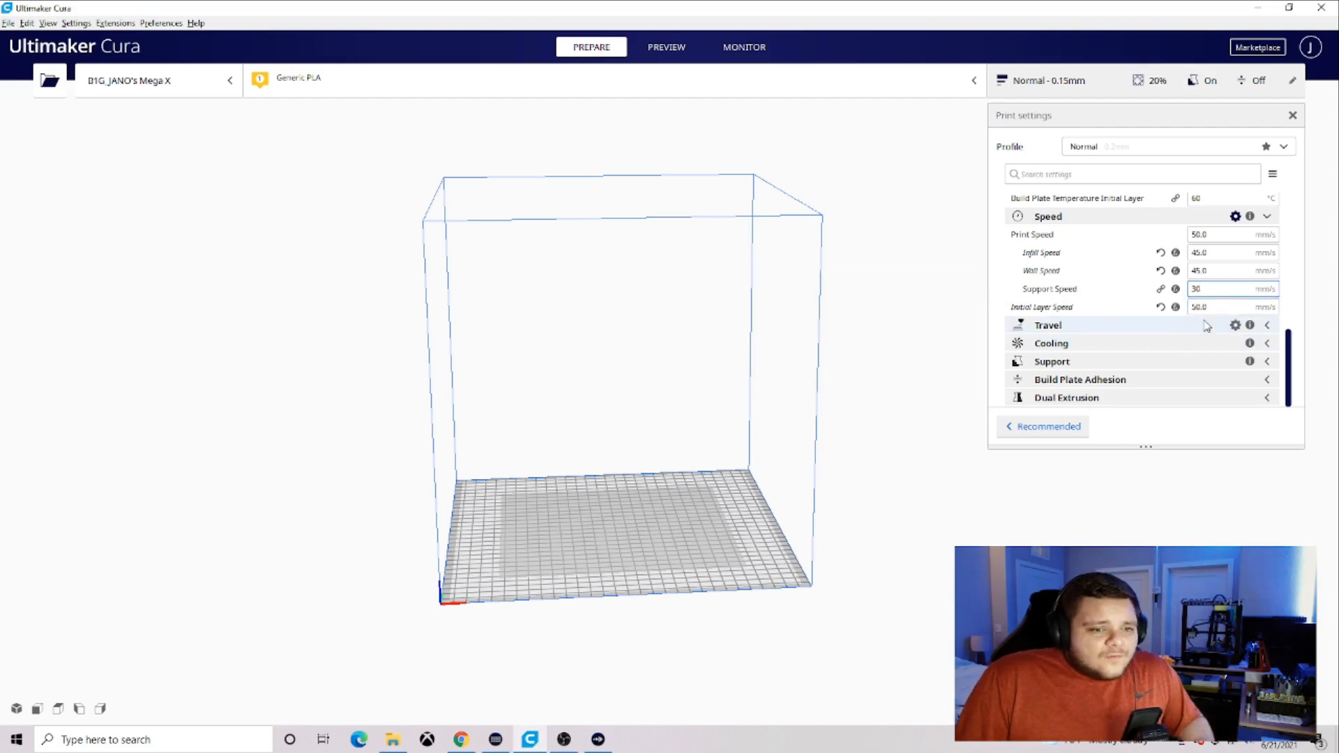
key("ctrl+a")
type("40")
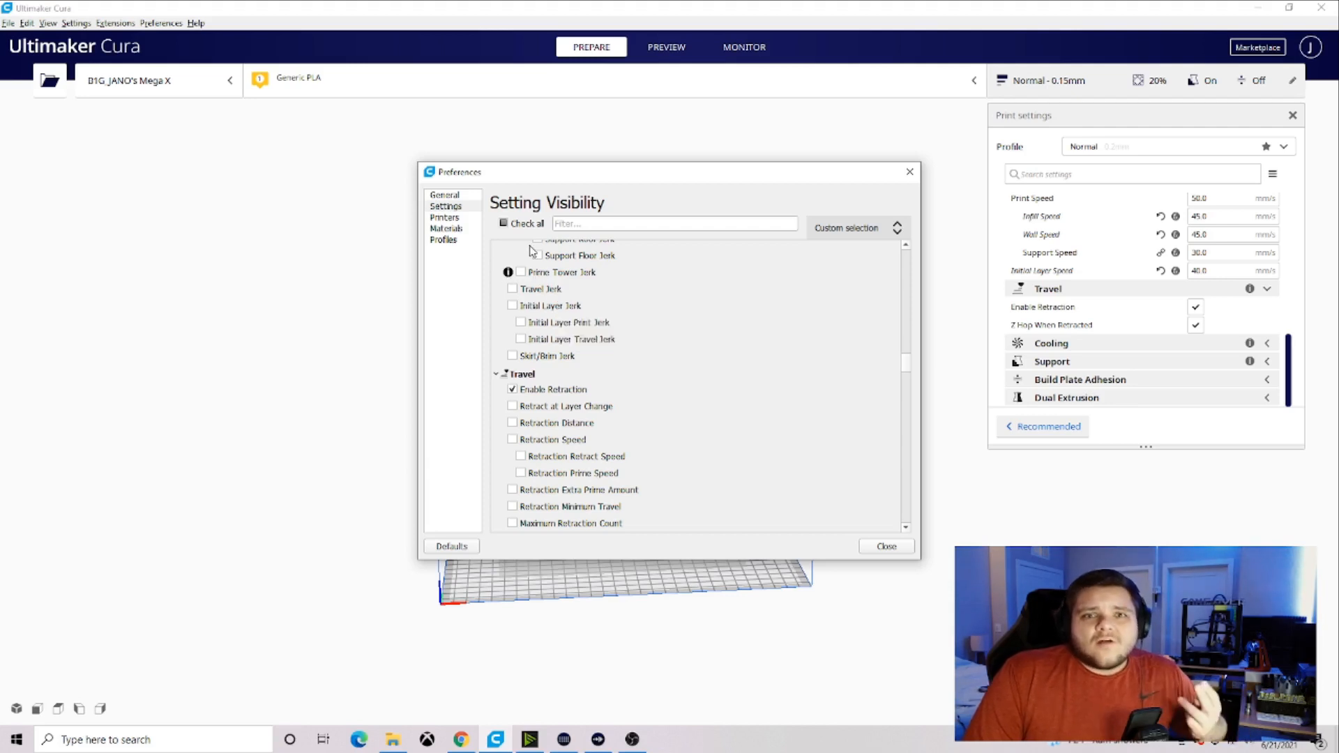
Make Retraction Distance and Retraction Speed visible in the Travel category and close the preferences.
left_click(512, 424)
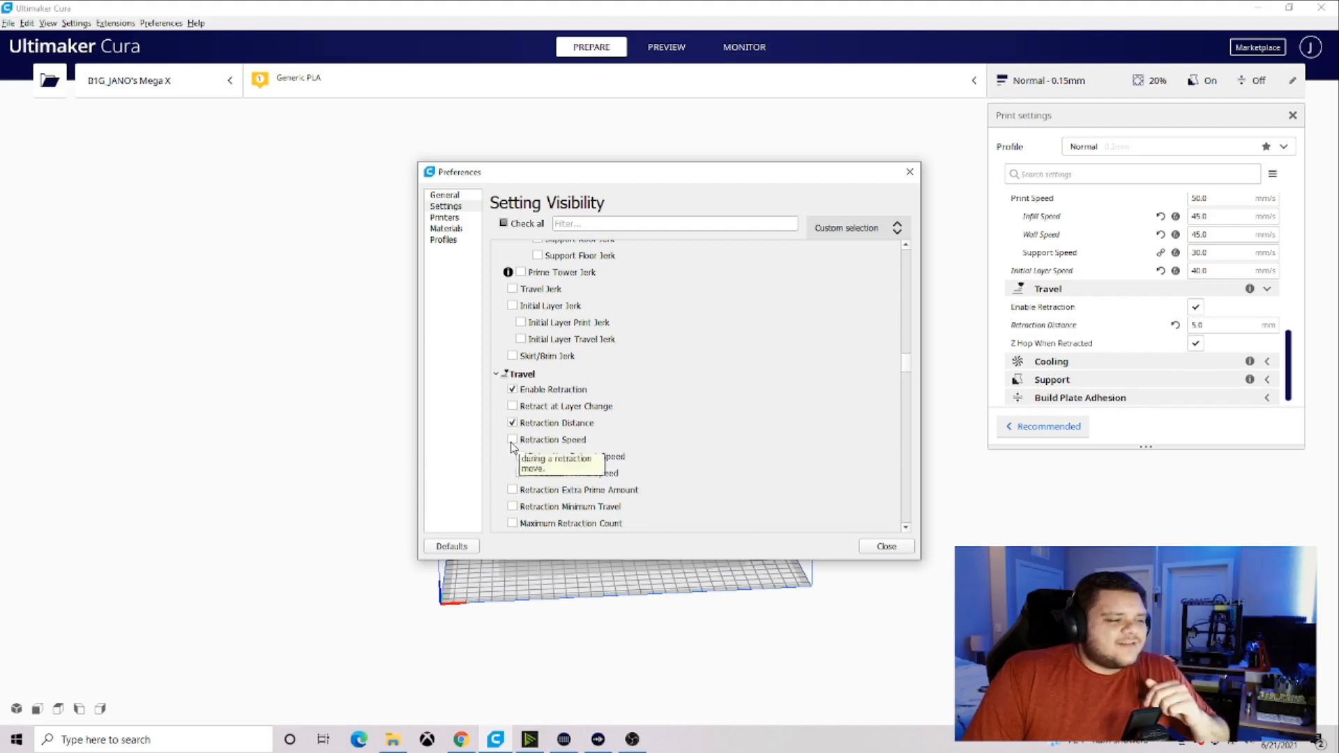
left_click(513, 440)
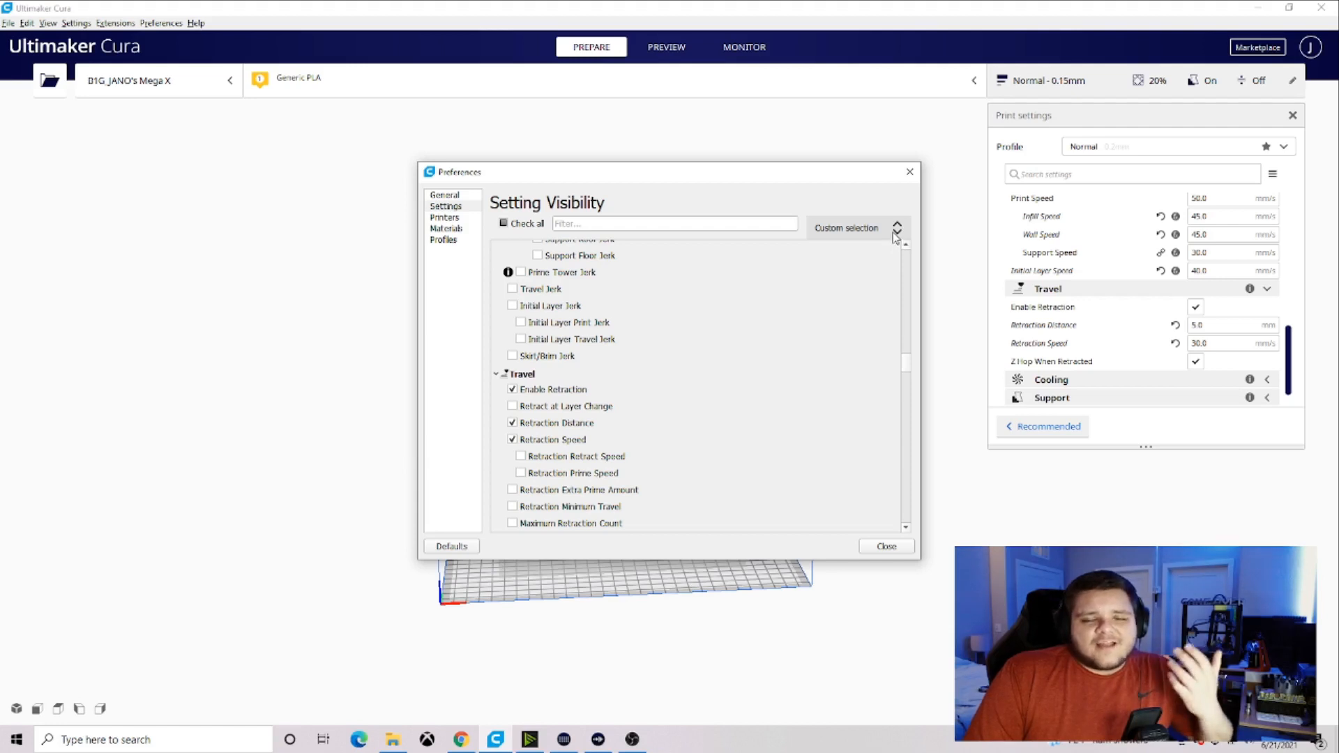
left_click(887, 547)
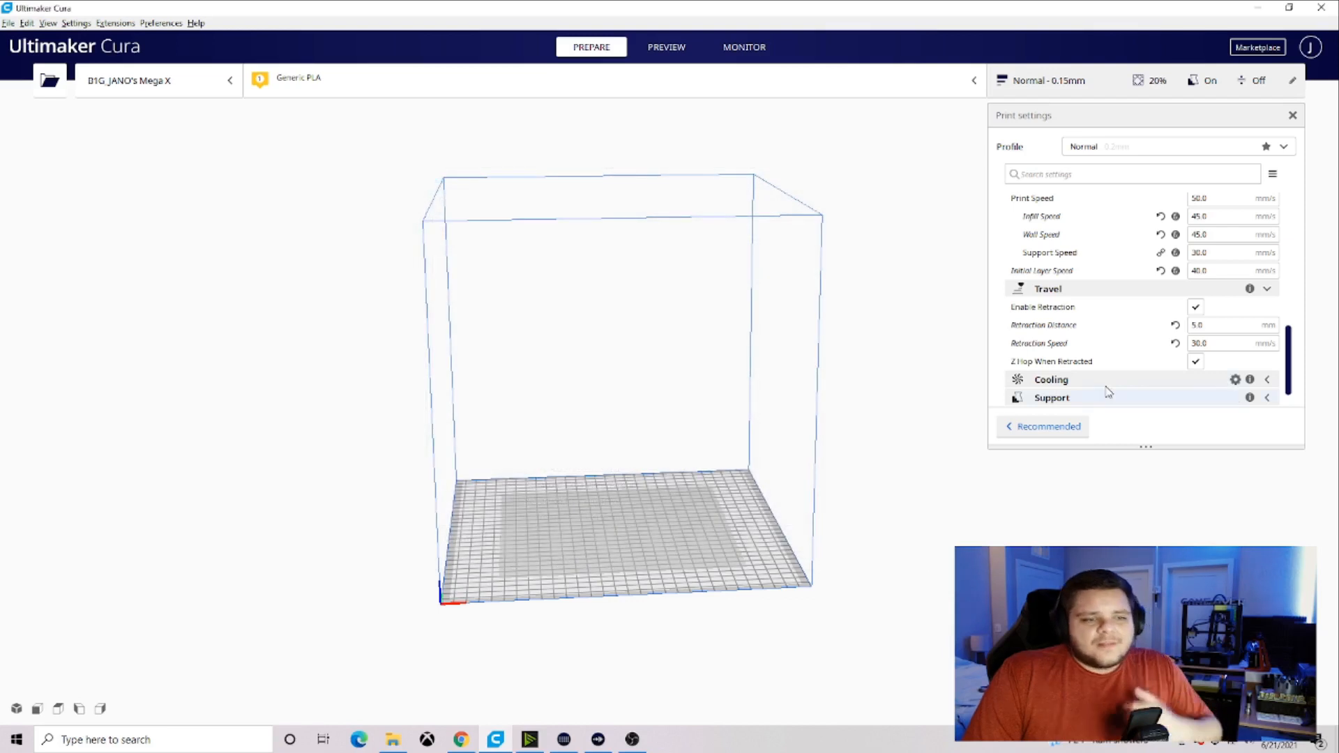
Set the Retraction Speed in the Travel settings to 35 mm/s.
mouse_move(1120, 322)
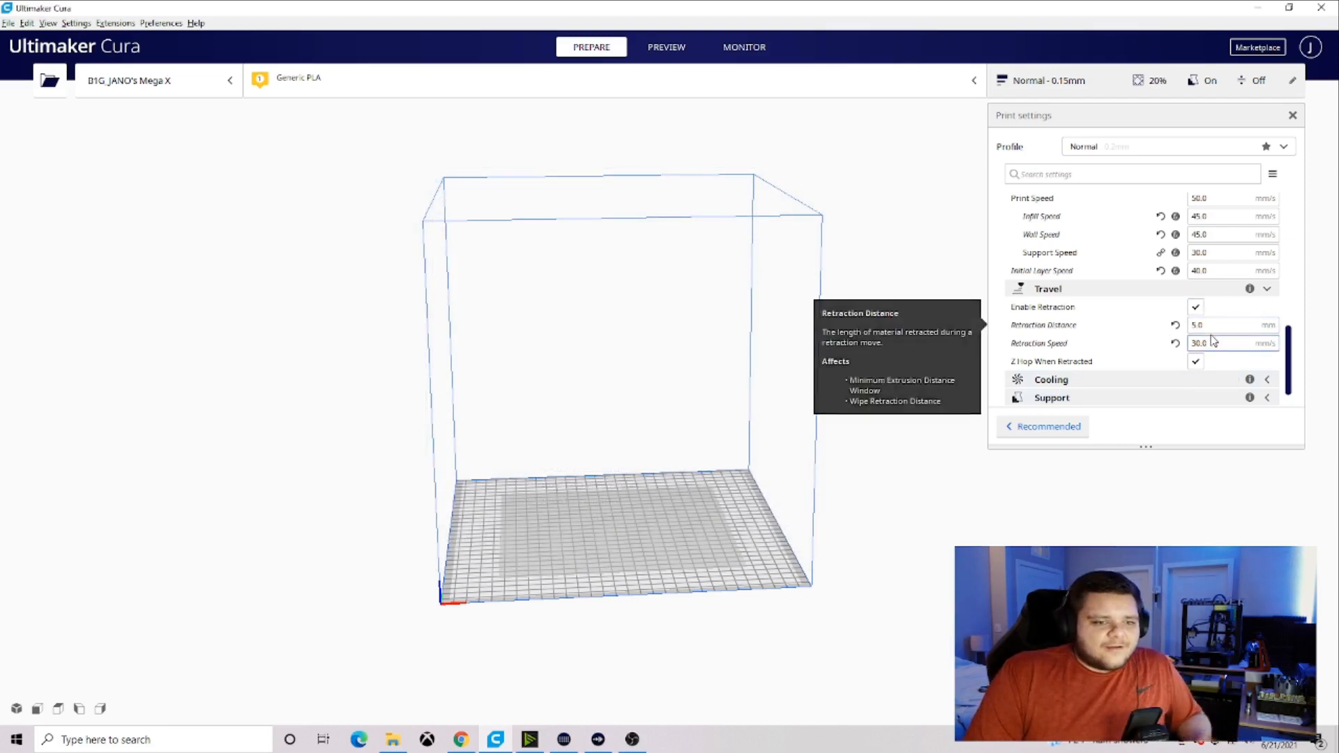
mouse_move(1202, 339)
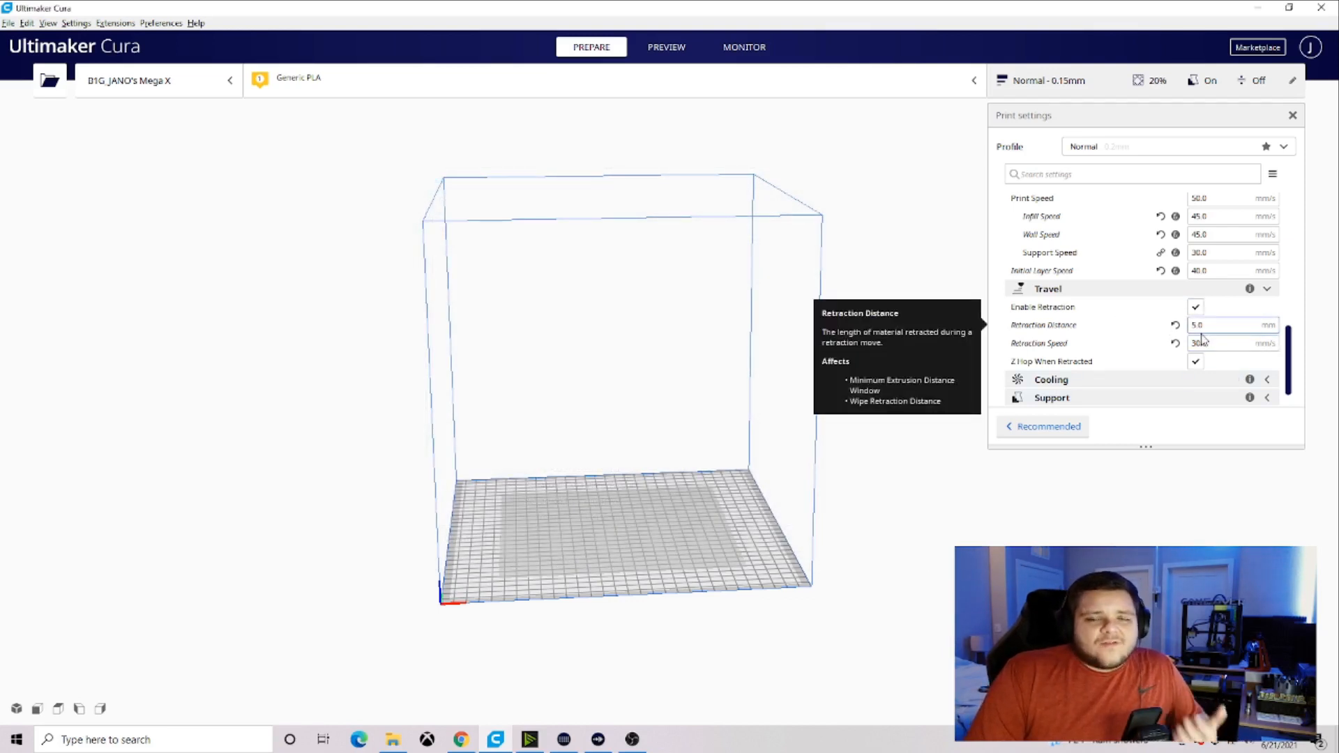
left_click(1223, 343)
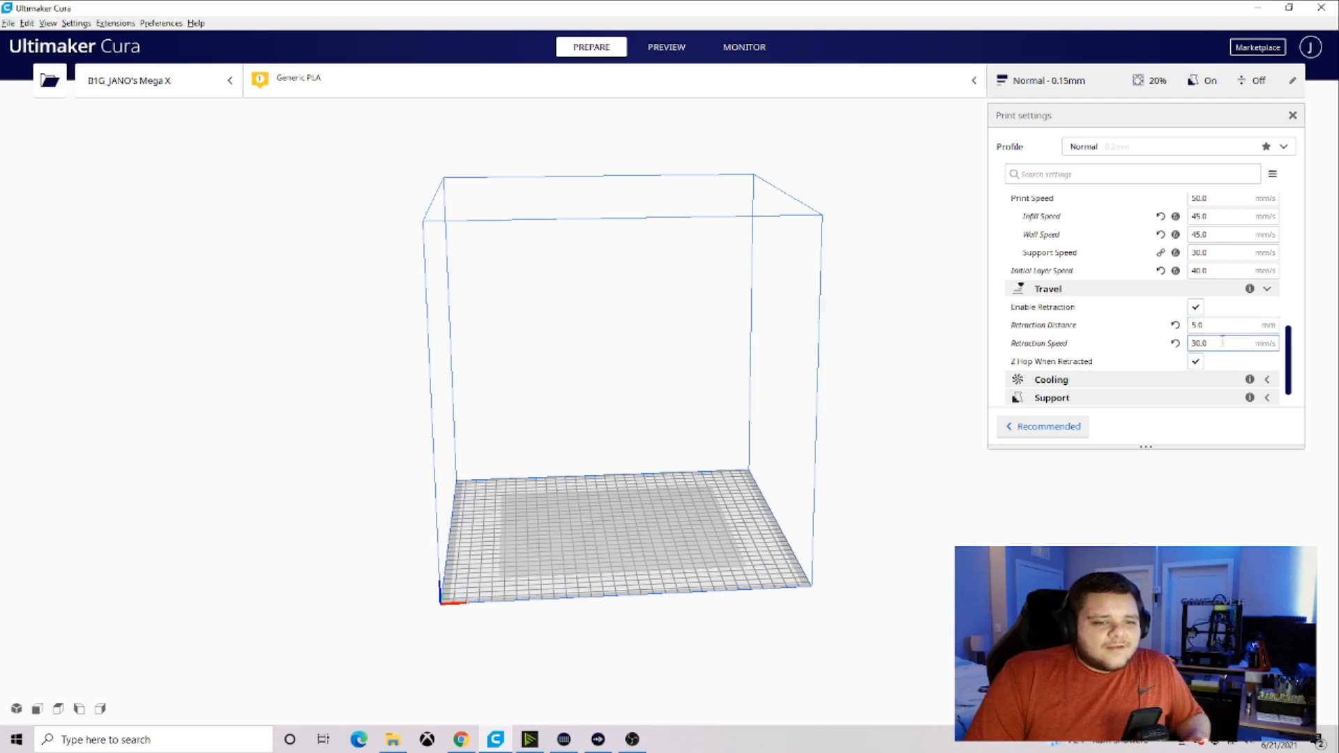
key("ctrl+a")
type("35")
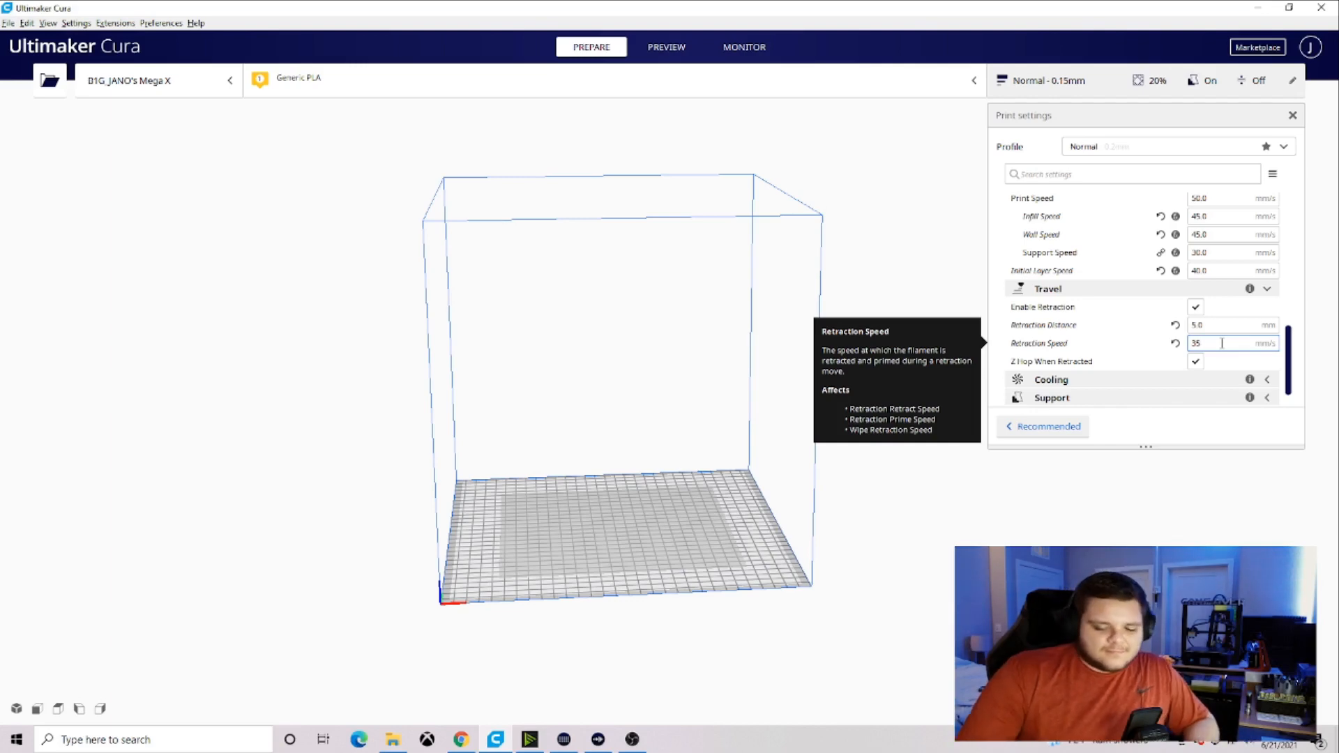
key("Tab")
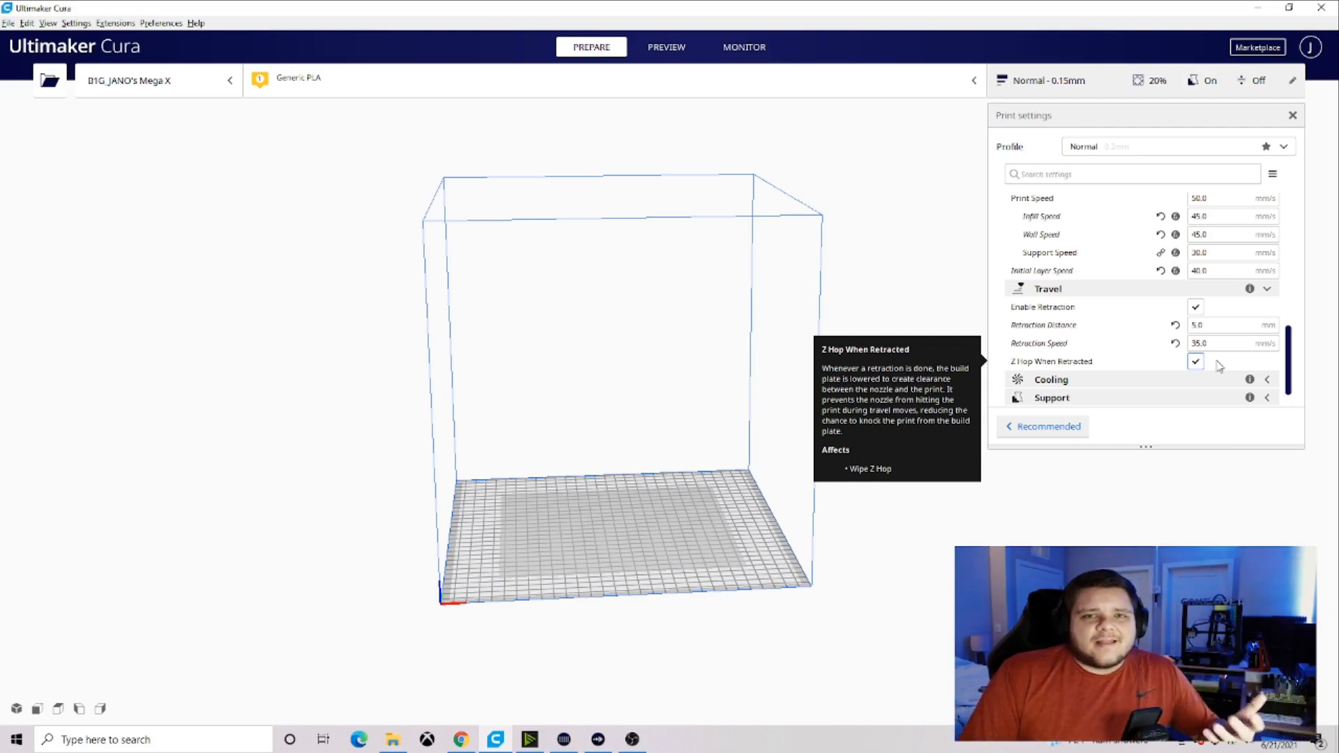
Expand the Cooling settings.
scroll(1219, 366, "down", 1)
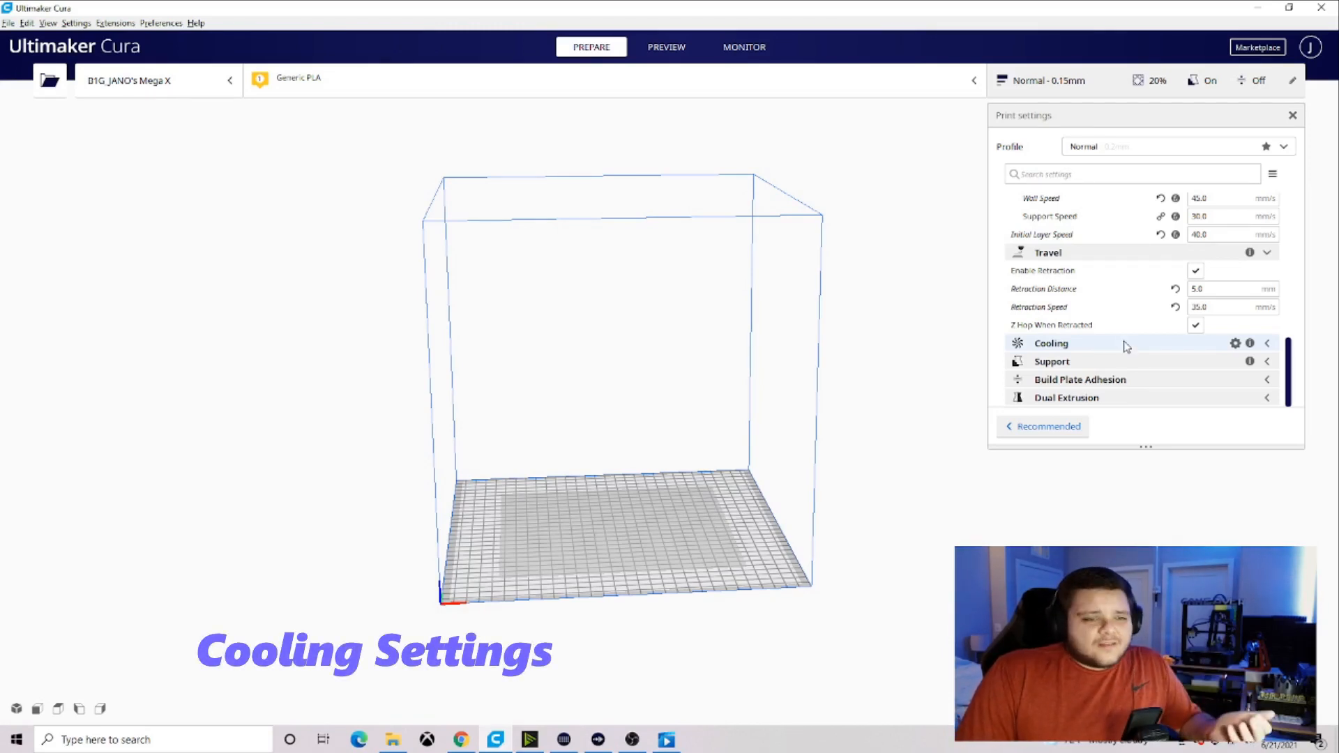
left_click(1127, 344)
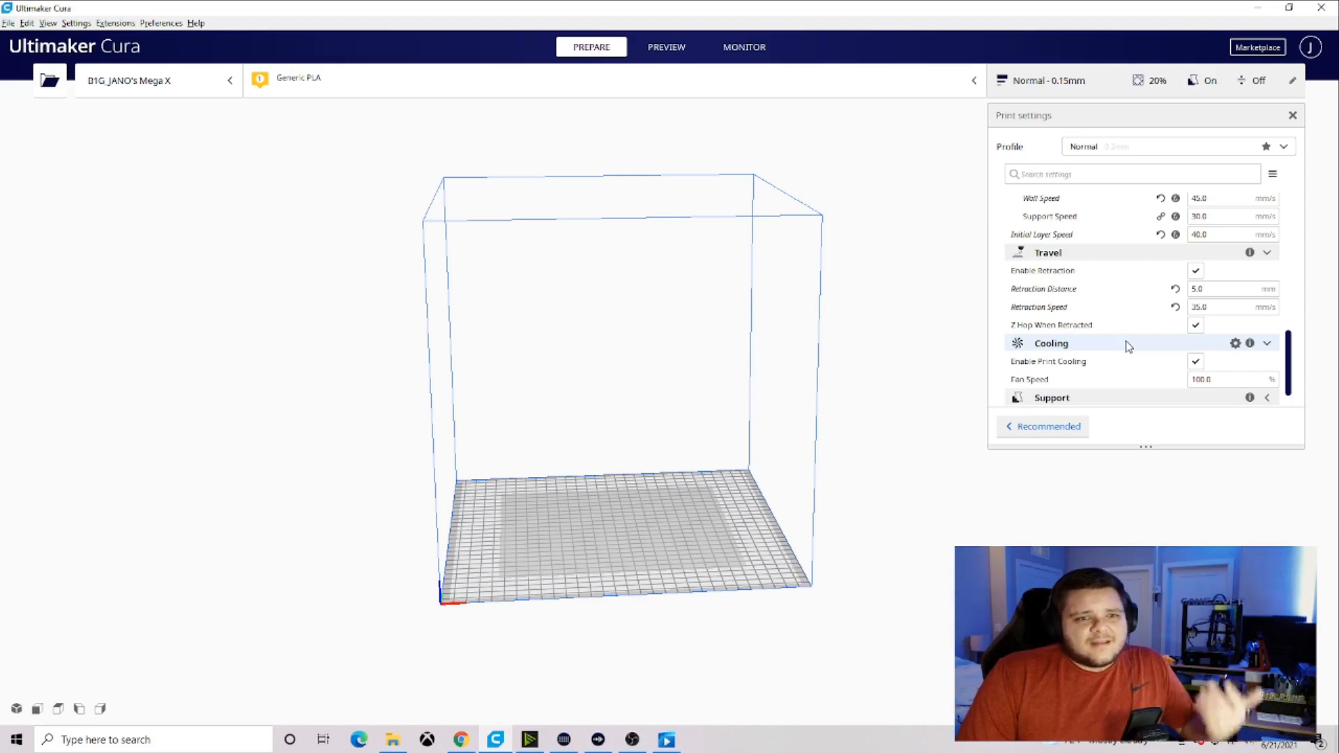
scroll(1128, 347, "down", 1)
Open the visibility preferences for the Support category and make Support Pattern, Support Density and Support Line Distance visible.
left_click(1235, 343)
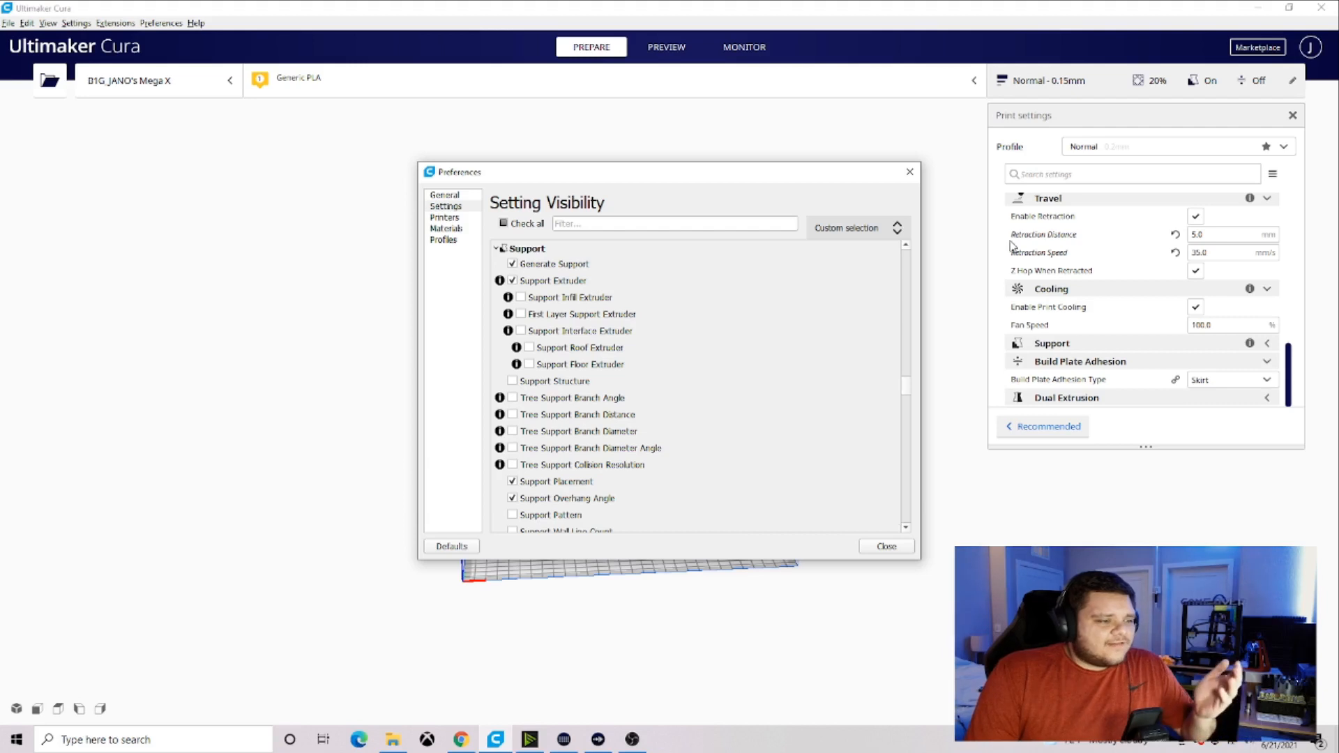
left_click(512, 280)
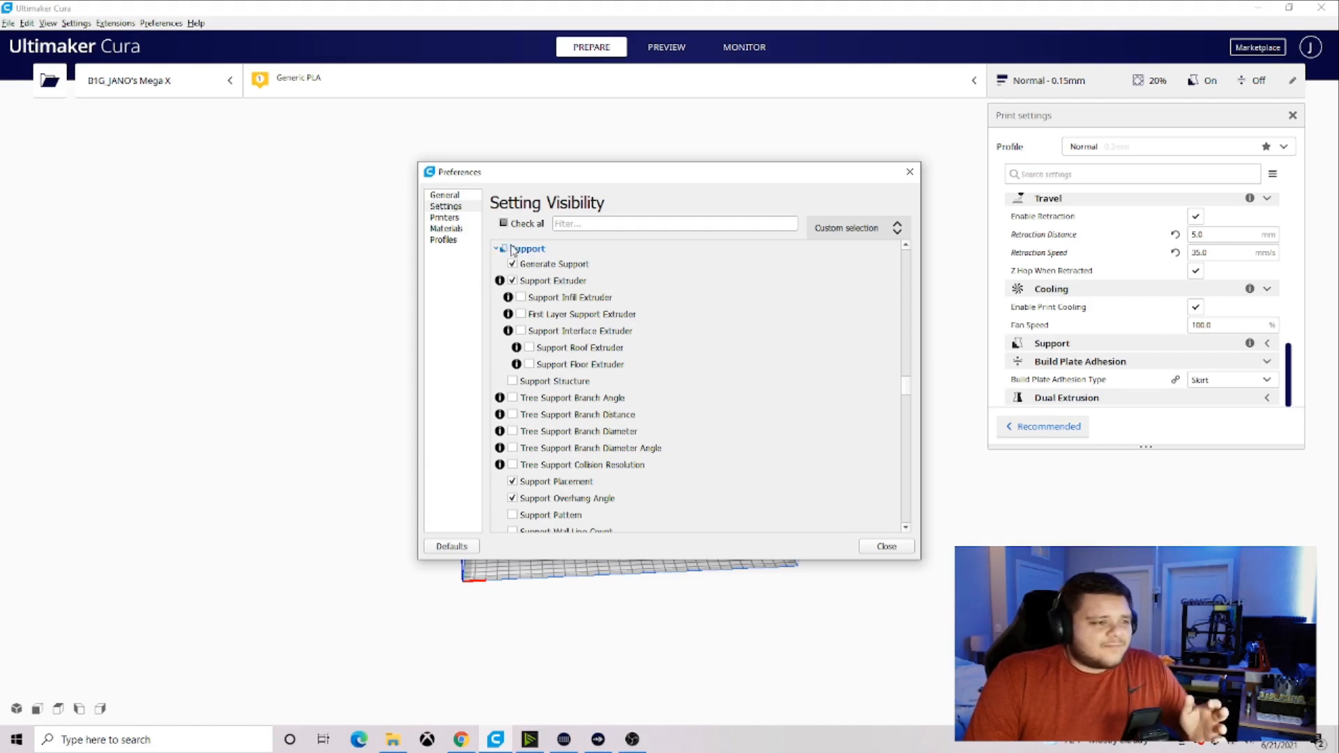
scroll(520, 291, "down", 1)
scroll(519, 292, "down", 2)
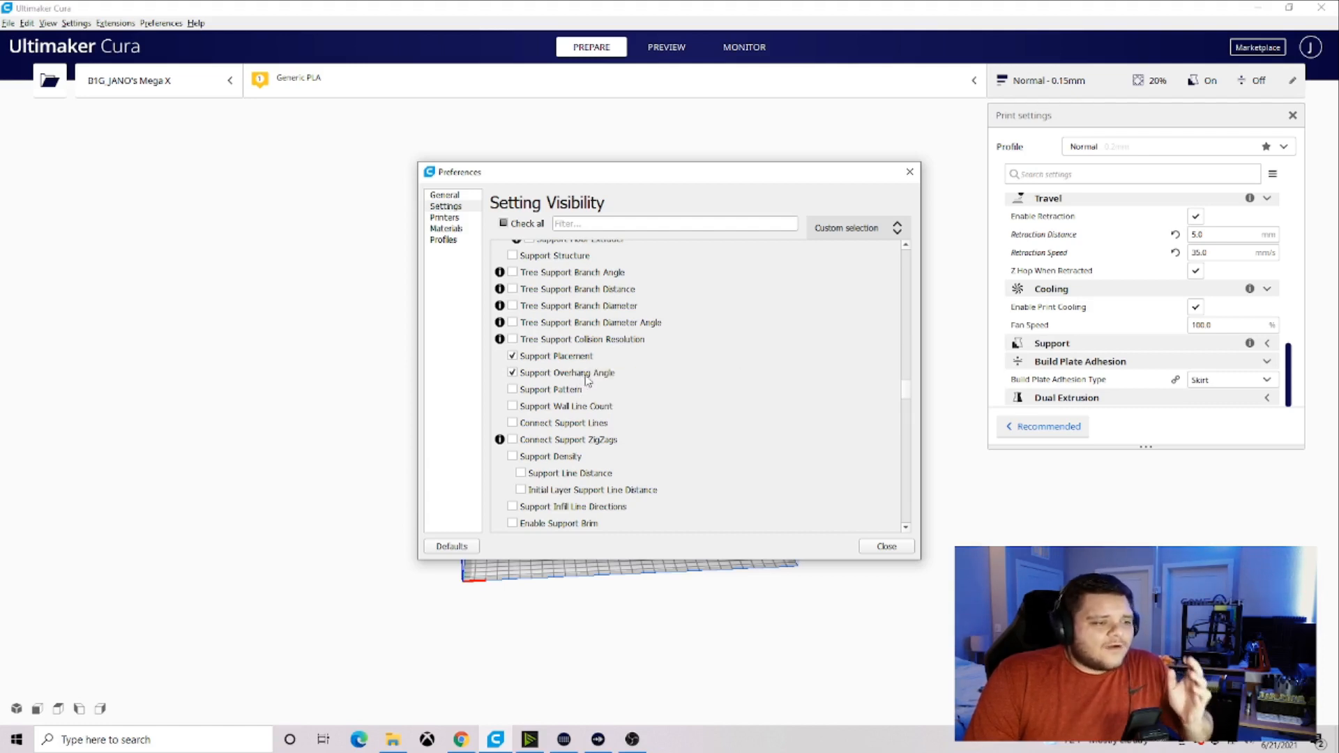
mouse_move(613, 377)
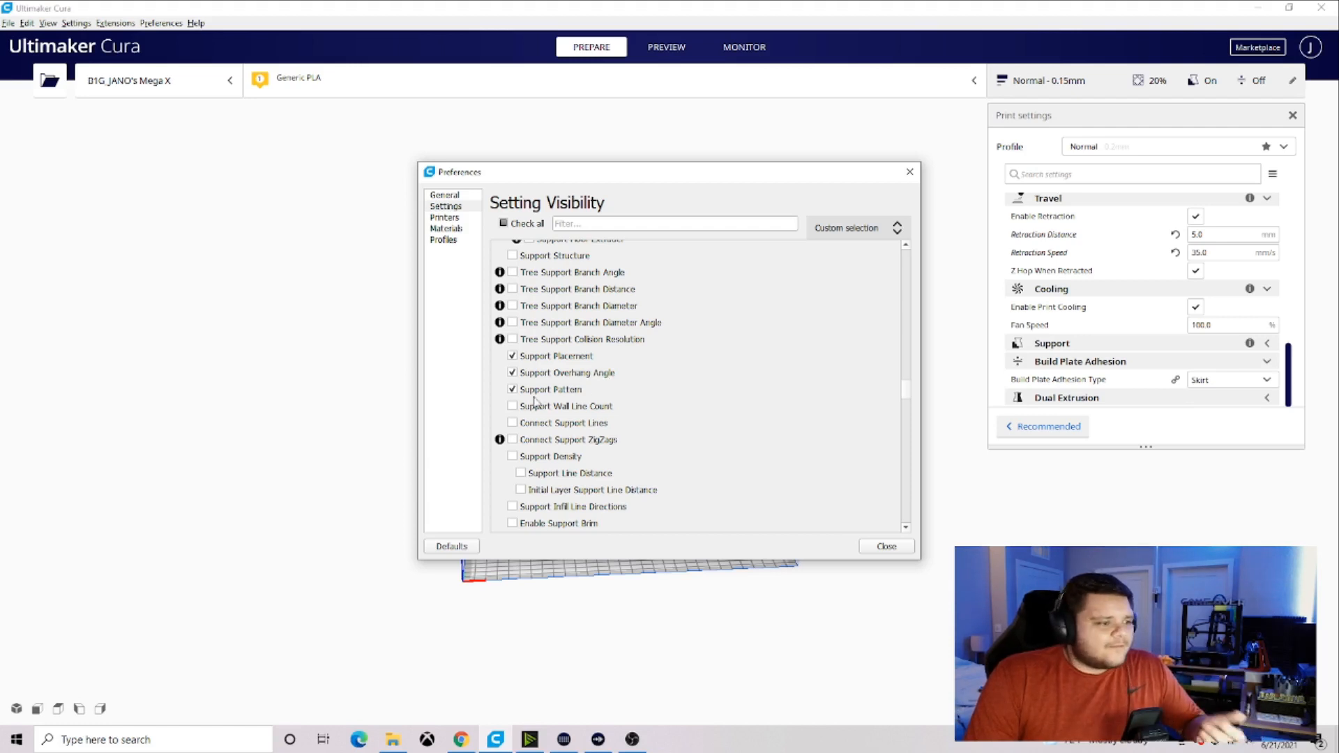
scroll(570, 396, "down", 2)
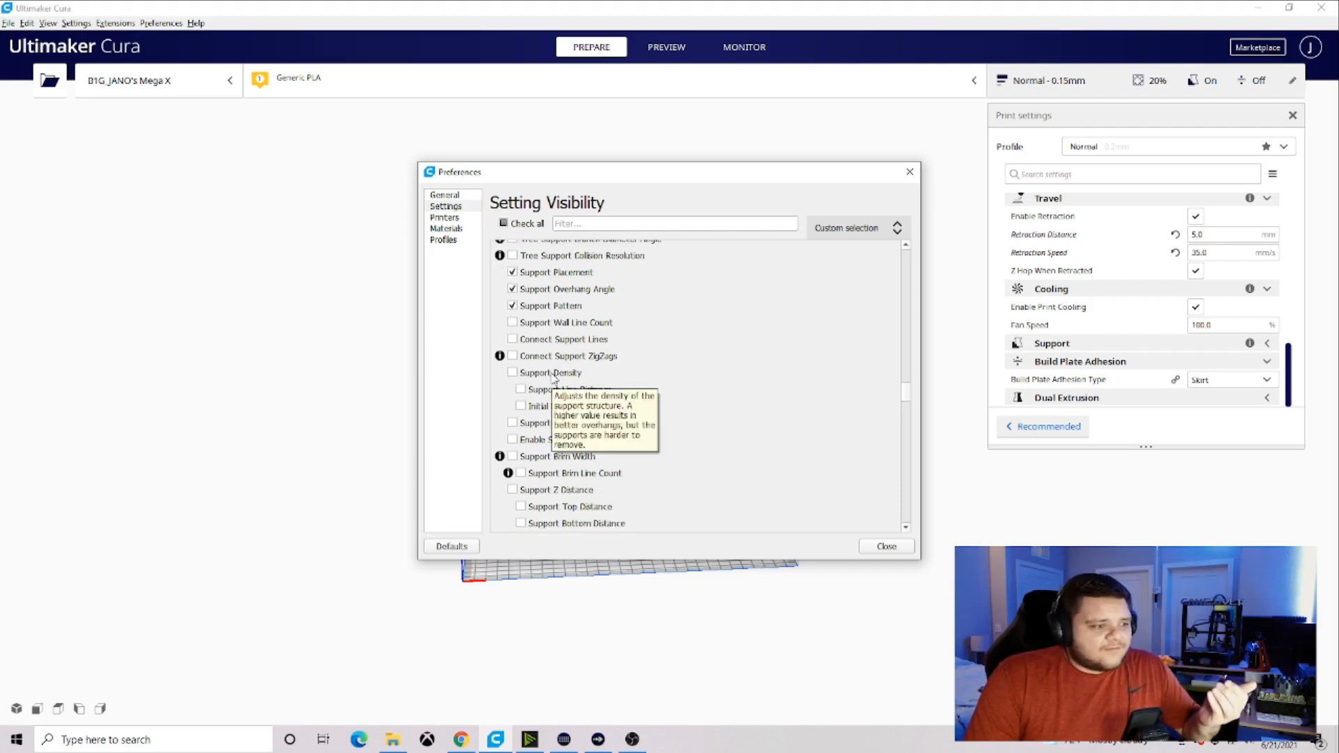
left_click(513, 374)
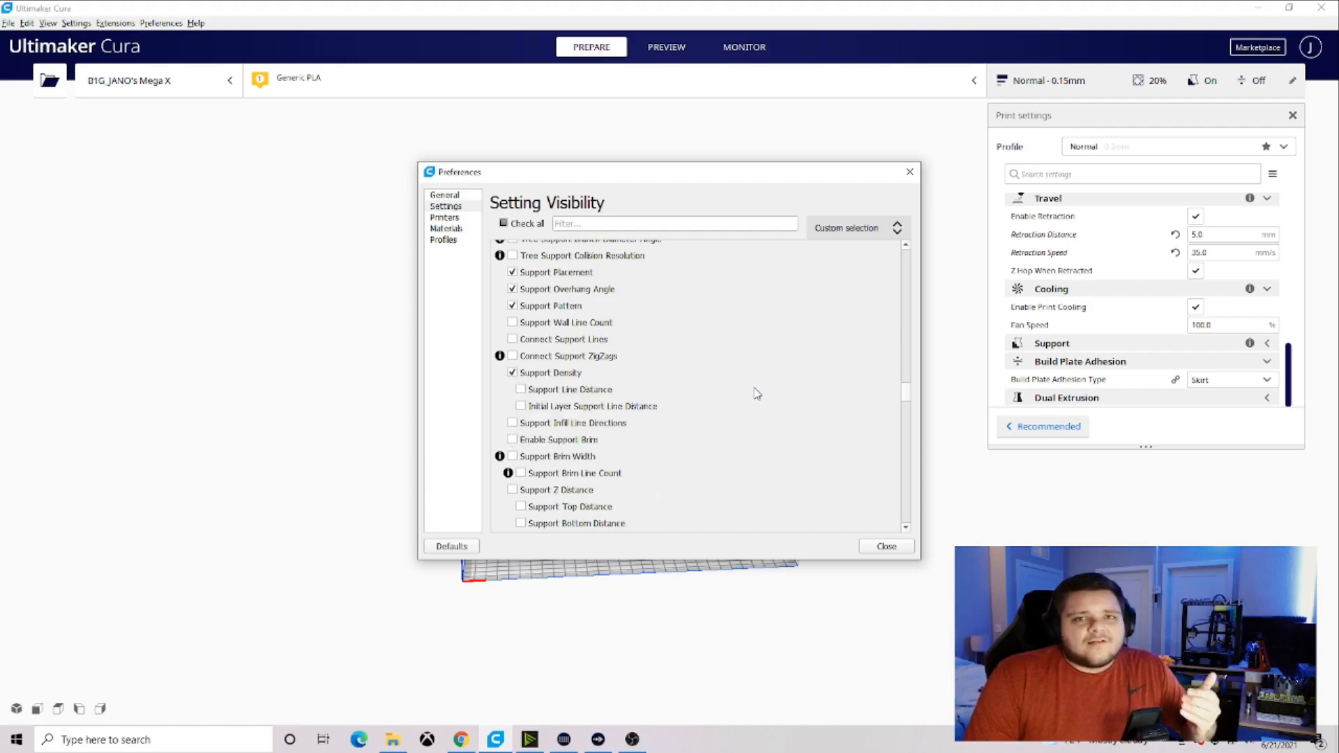
left_click(522, 390)
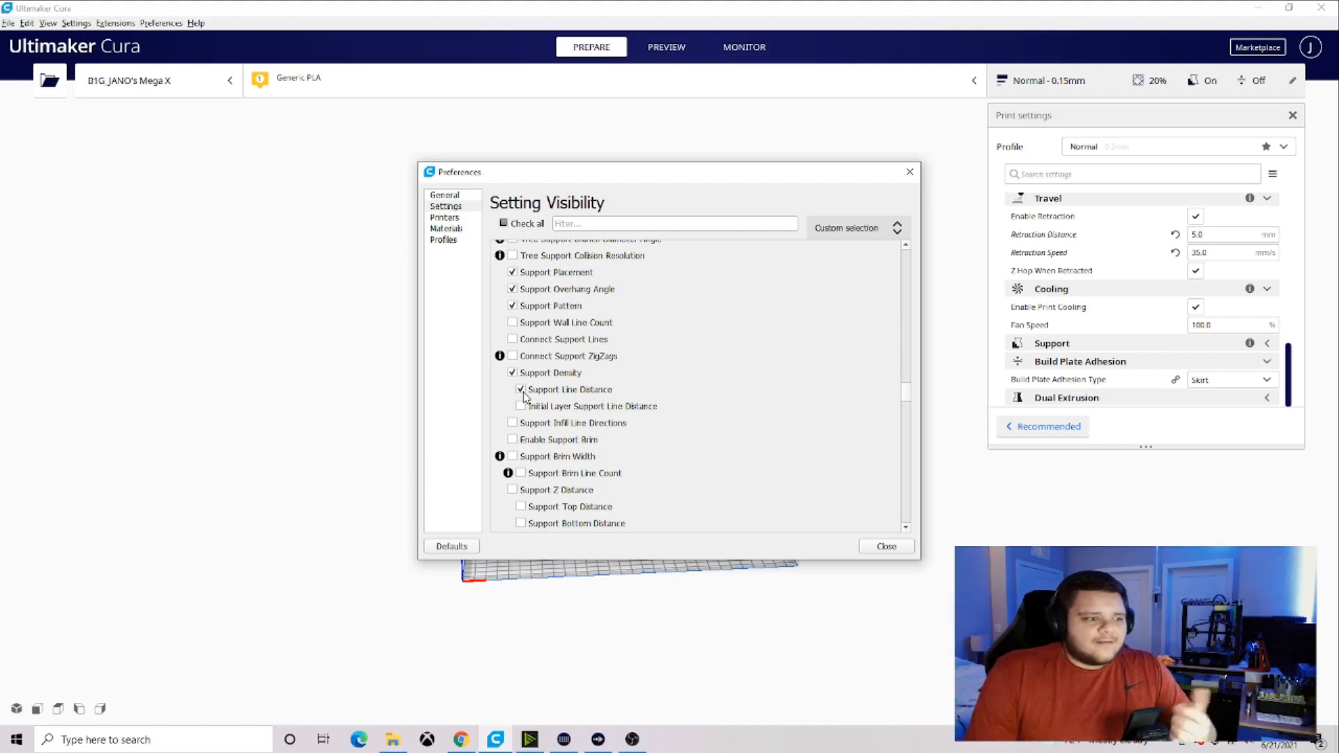
Make Enable Support Roof visible in the Support category and close the preferences.
scroll(549, 395, "down", 1)
scroll(549, 395, "down", 1)
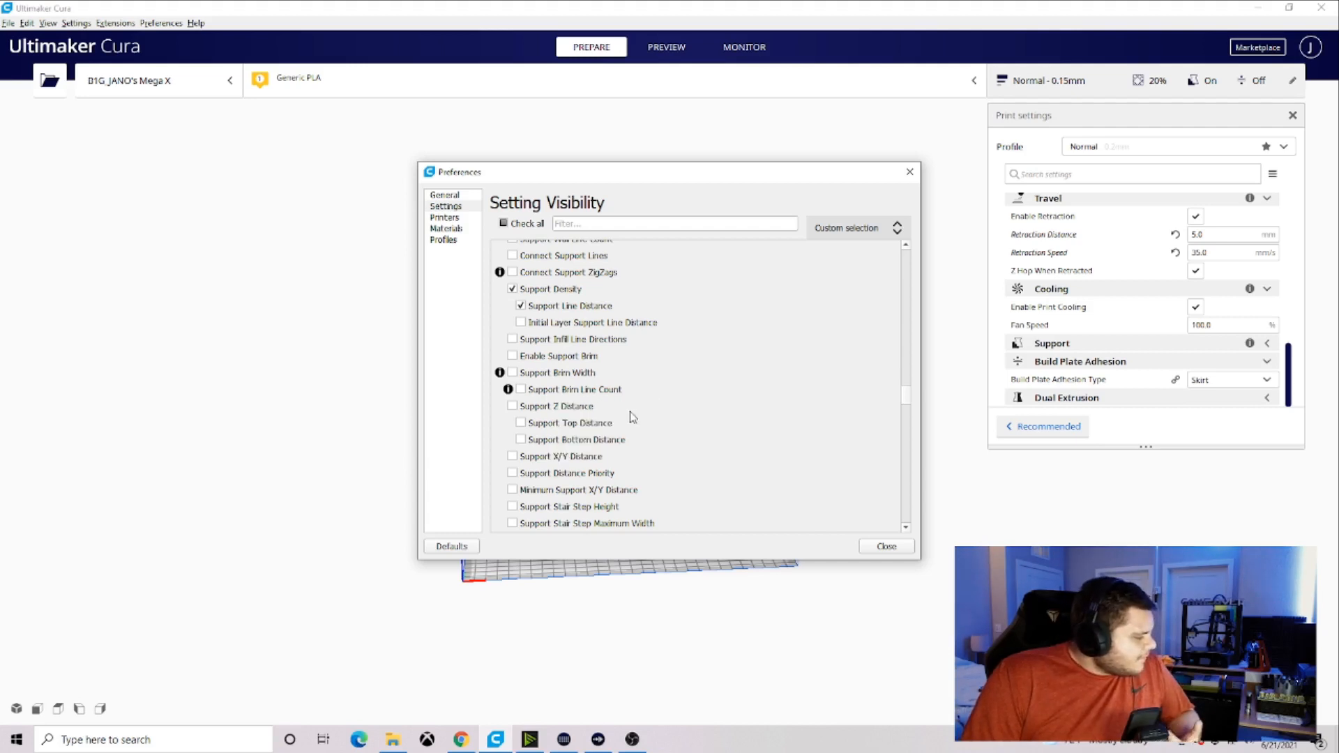
scroll(632, 417, "down", 3)
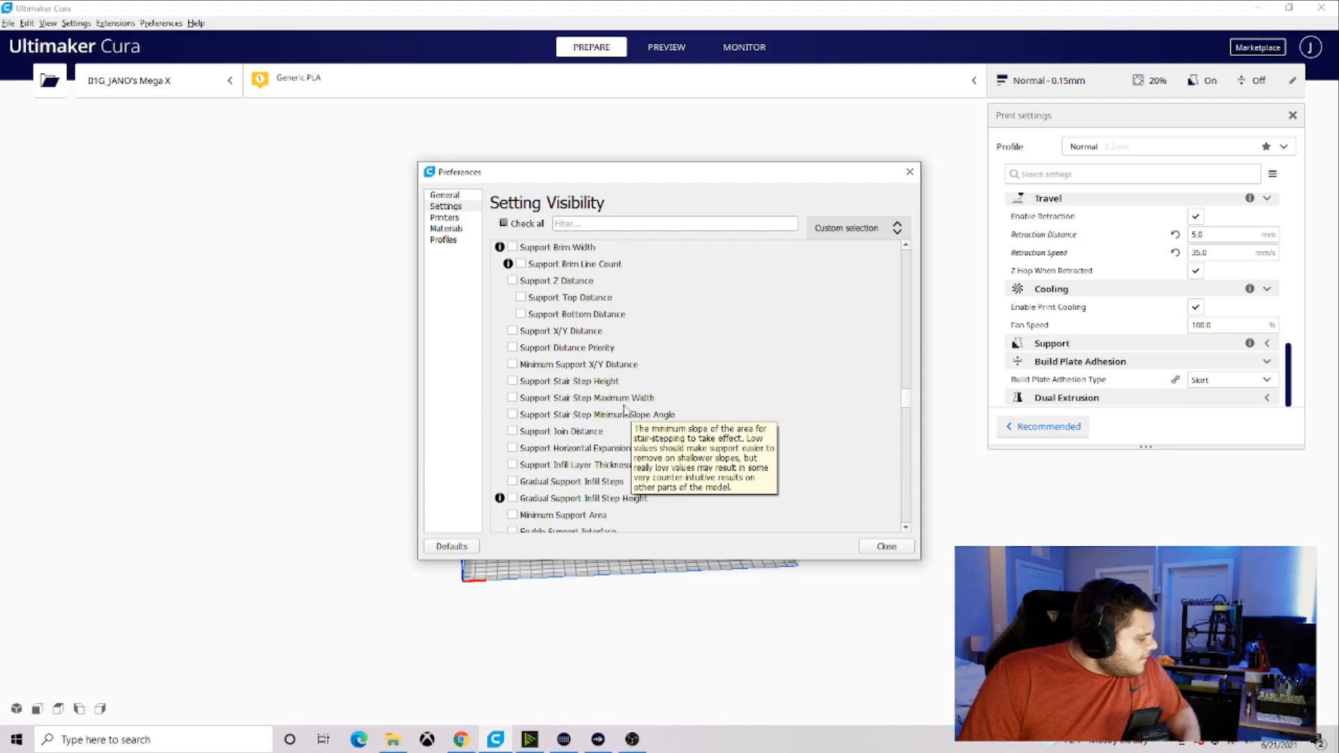
scroll(591, 372, "down", 3)
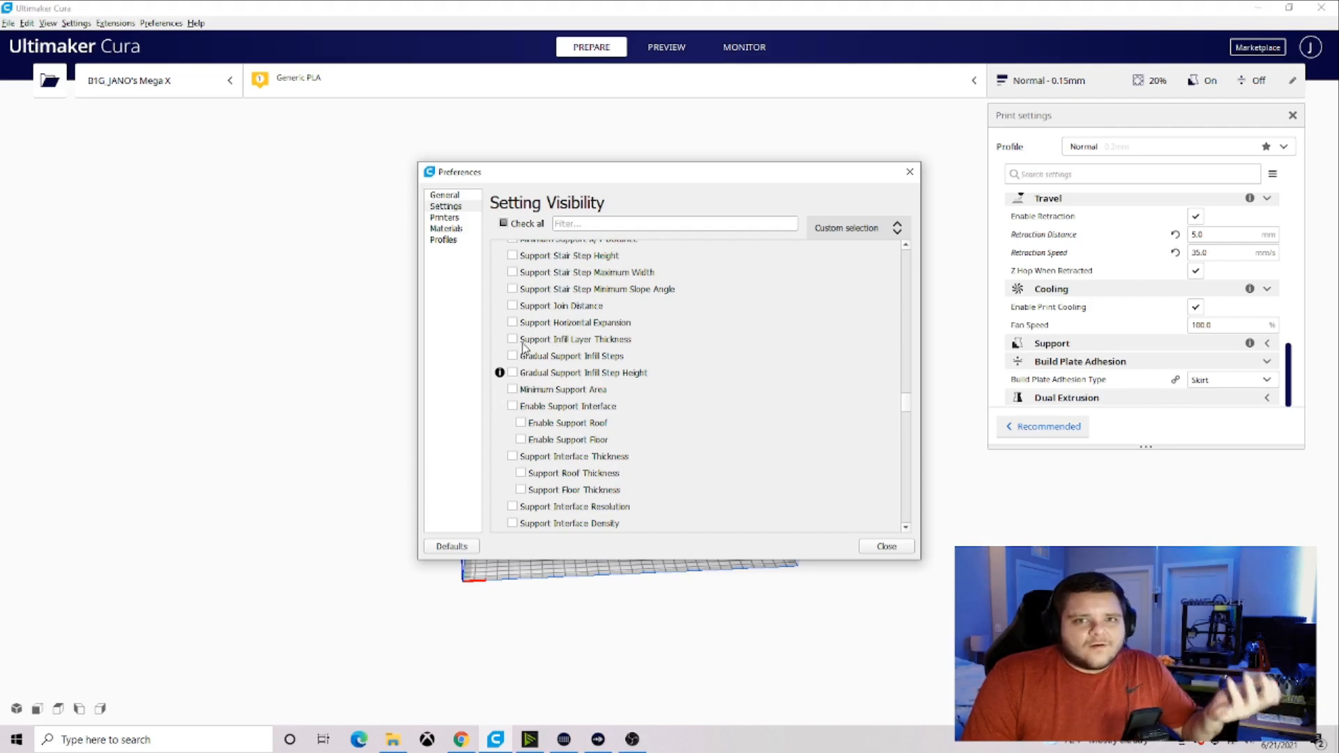
left_click(521, 423)
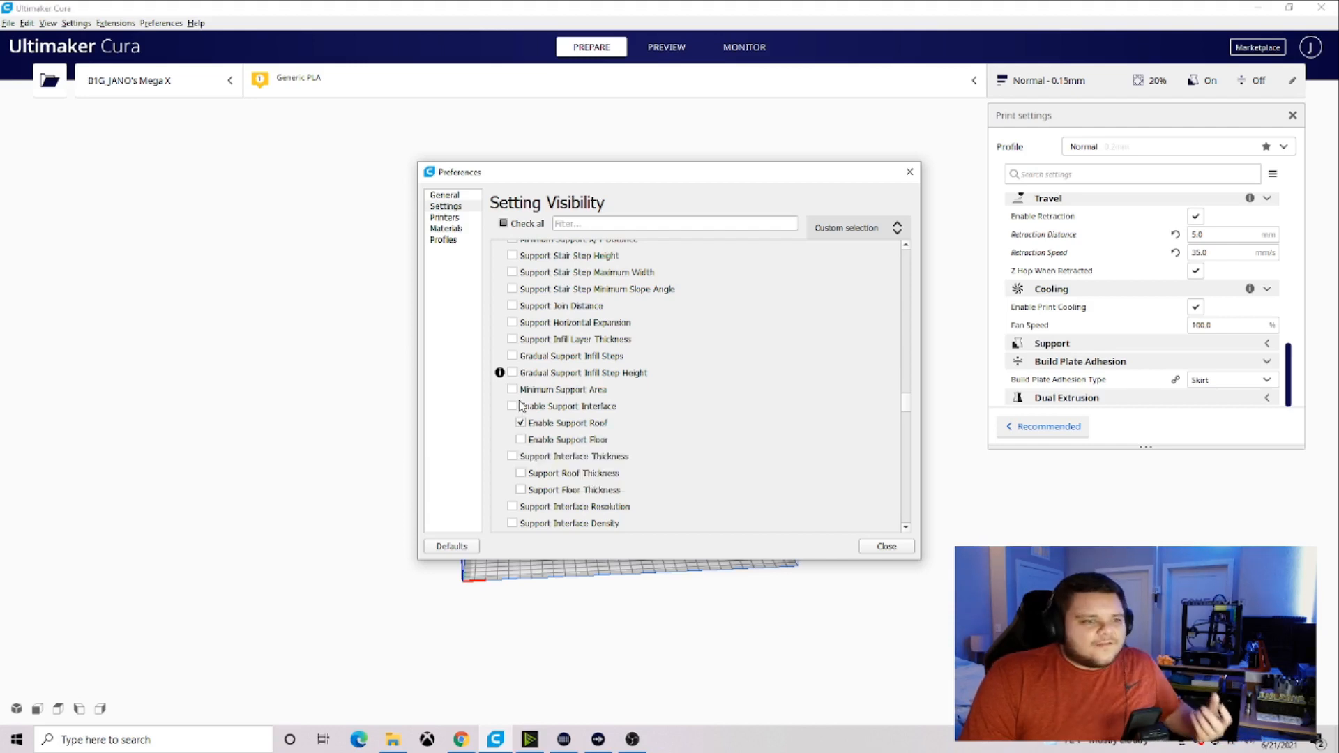
scroll(520, 406, "down", 2)
left_click(888, 547)
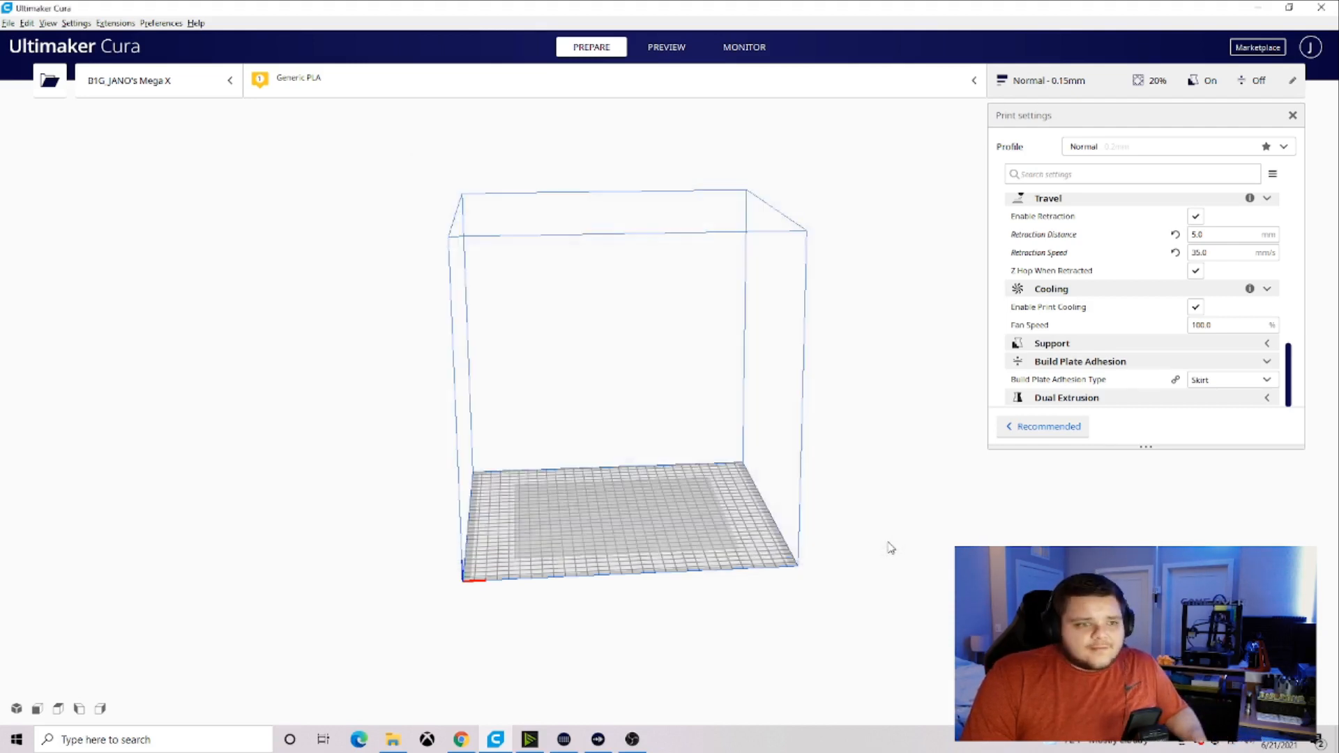
Expand the Support settings and look at the available Support Placement options.
left_click(1115, 342)
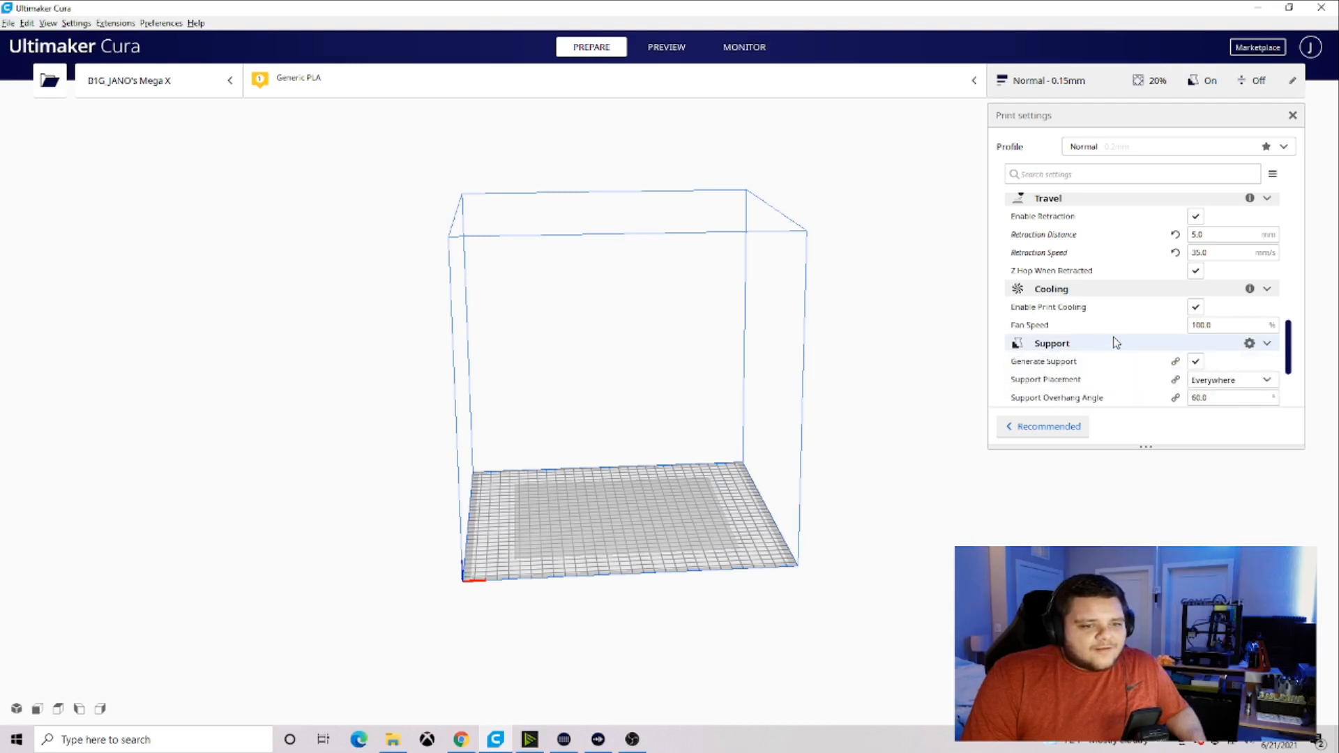
scroll(1115, 342, "down", 4)
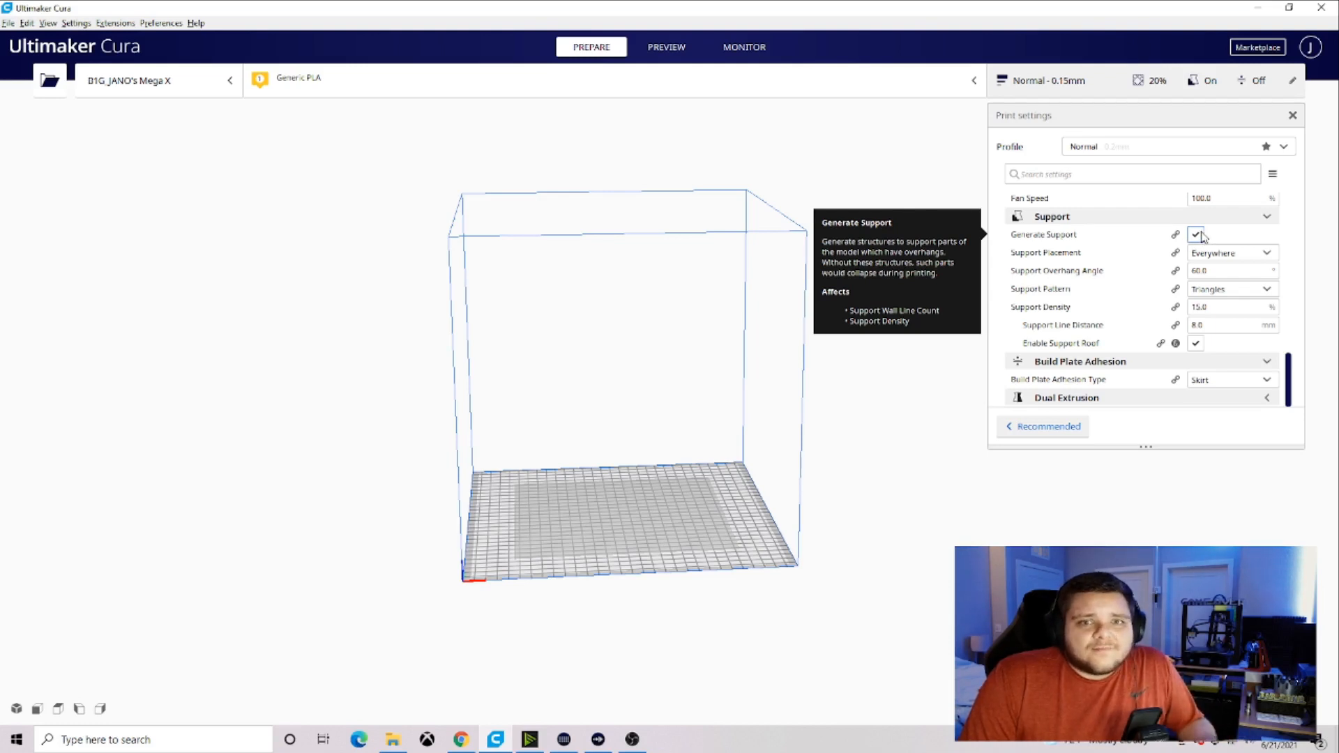
left_click(1230, 254)
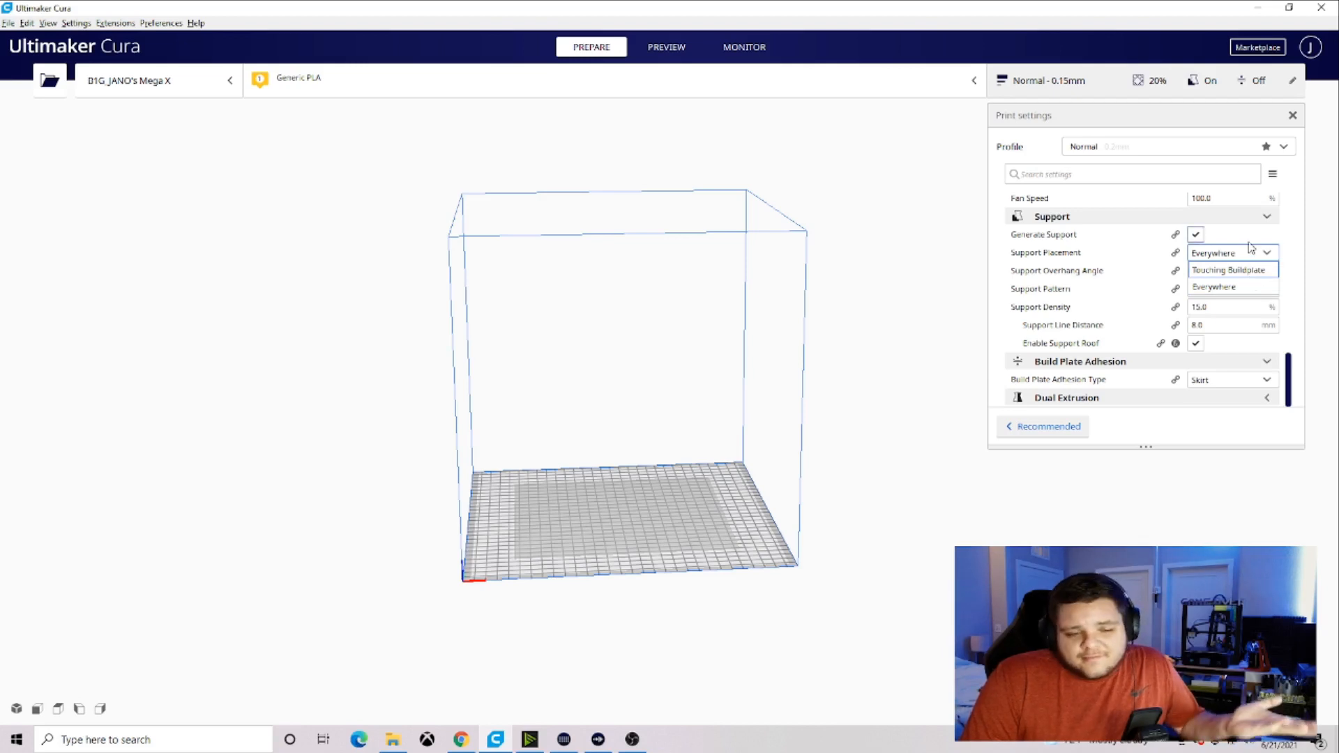
left_click(1196, 234)
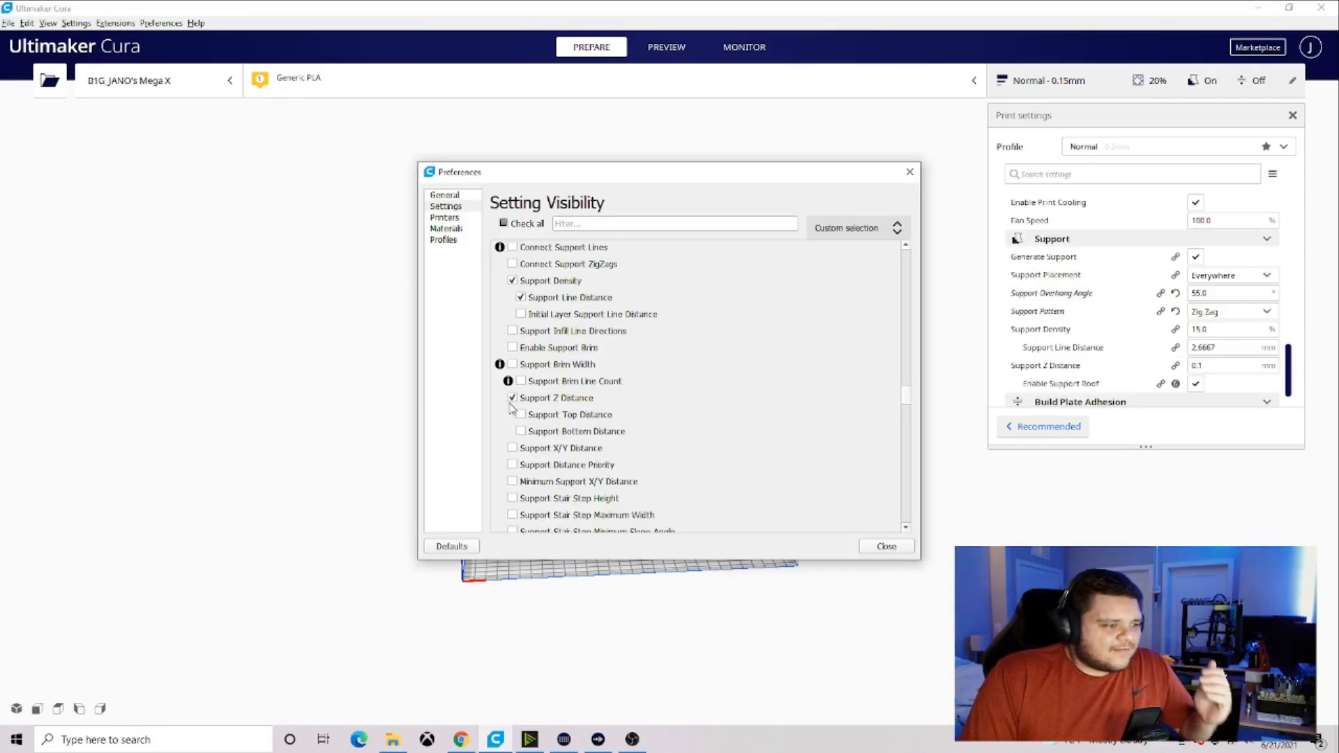
Review the Support Z Distance entry in the setting visibility list and close the preferences.
mouse_move(557, 399)
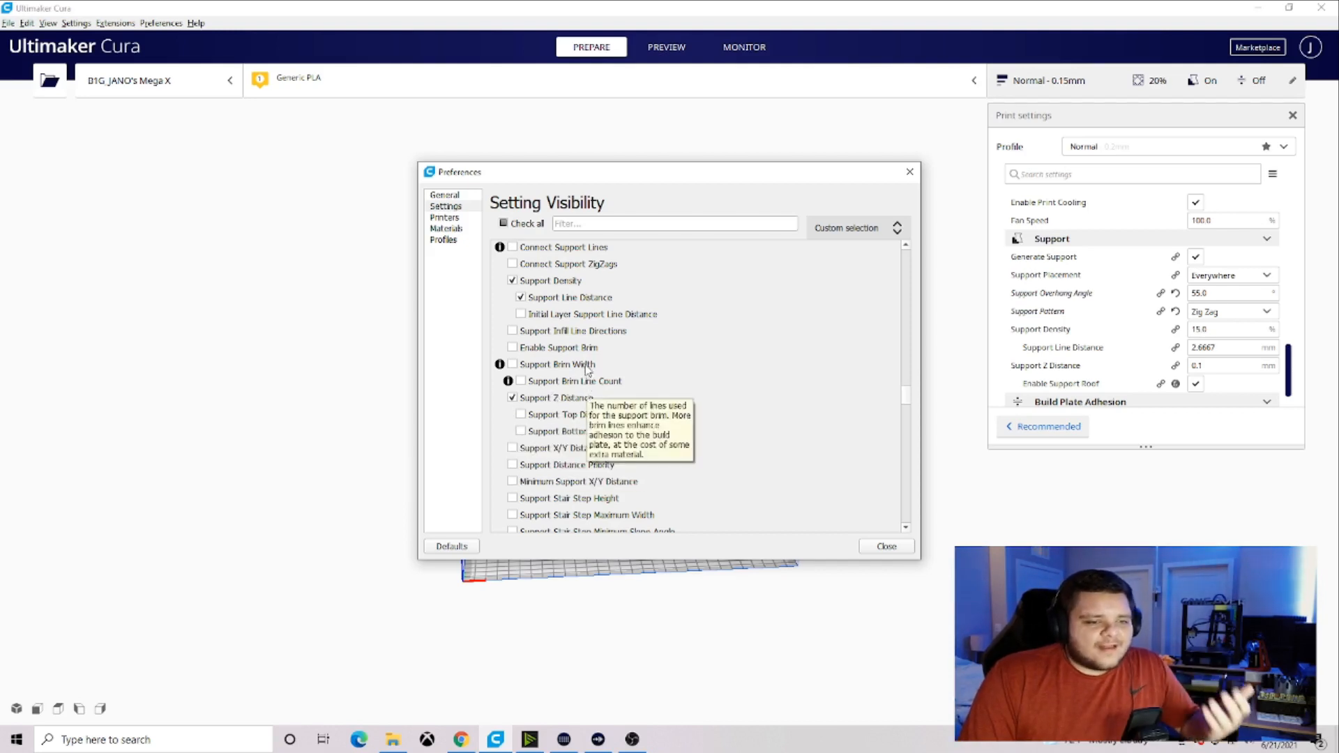
mouse_move(587, 368)
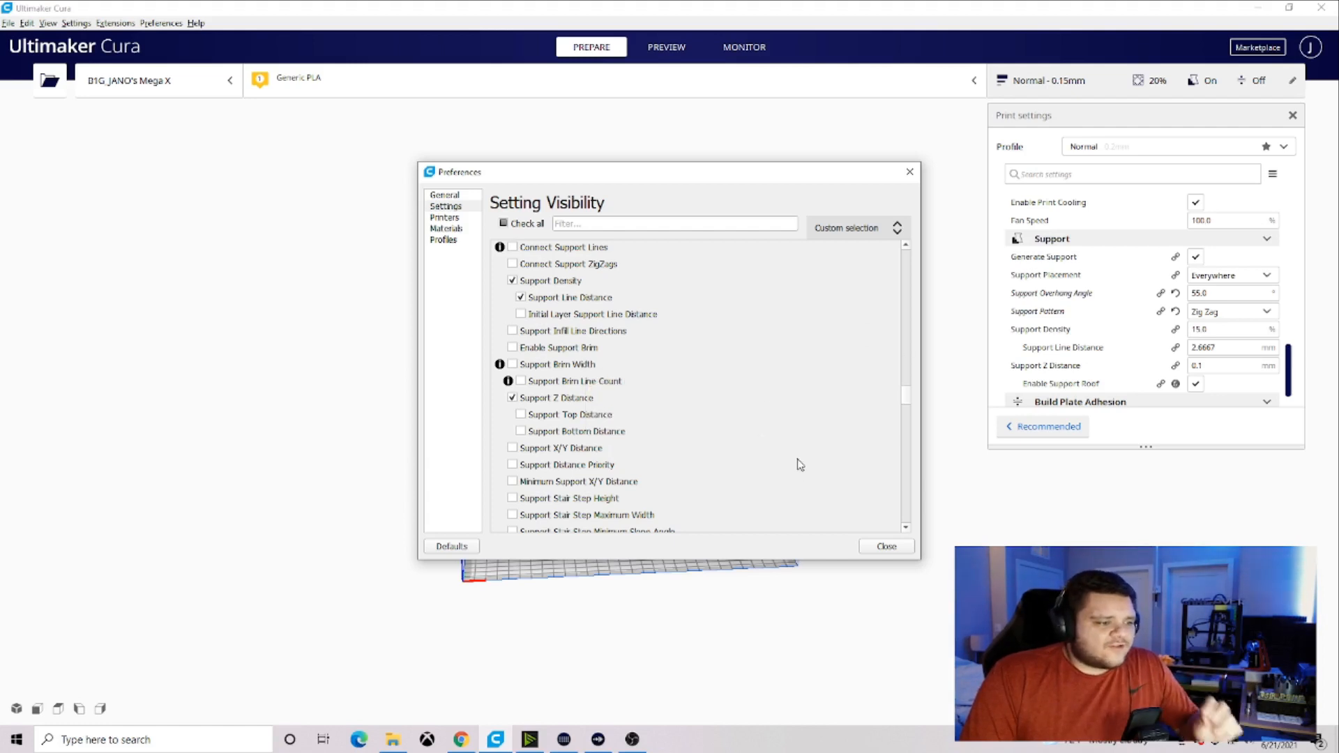
left_click(885, 547)
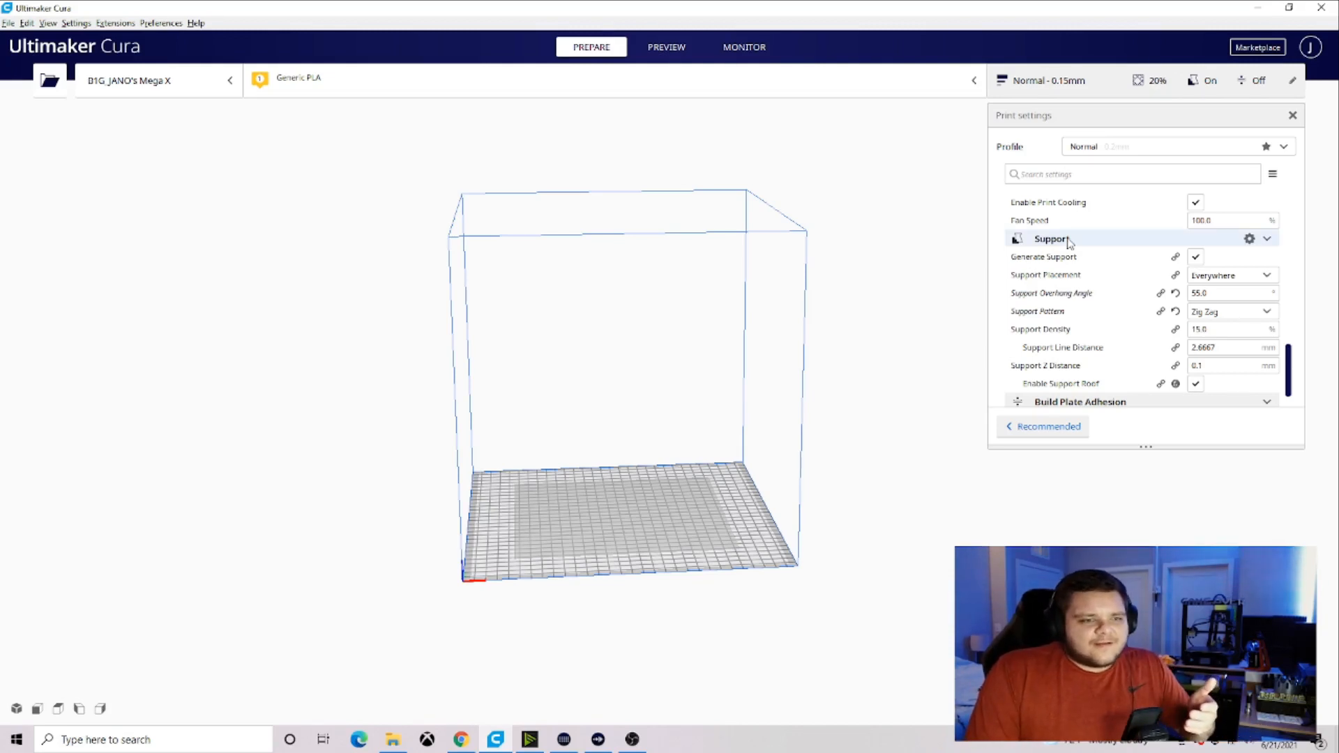
Turn off Generate Support and turn it back on.
scroll(1092, 248, "down", 2)
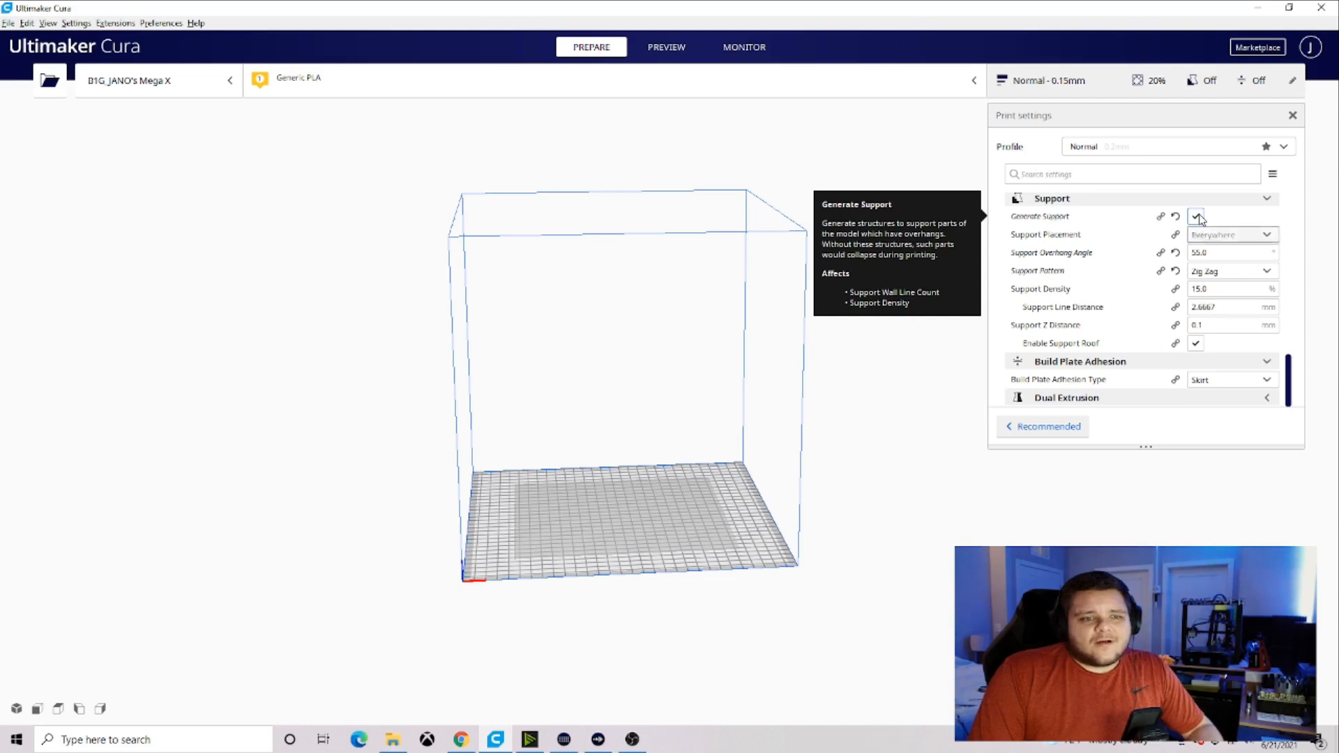
left_click(1196, 217)
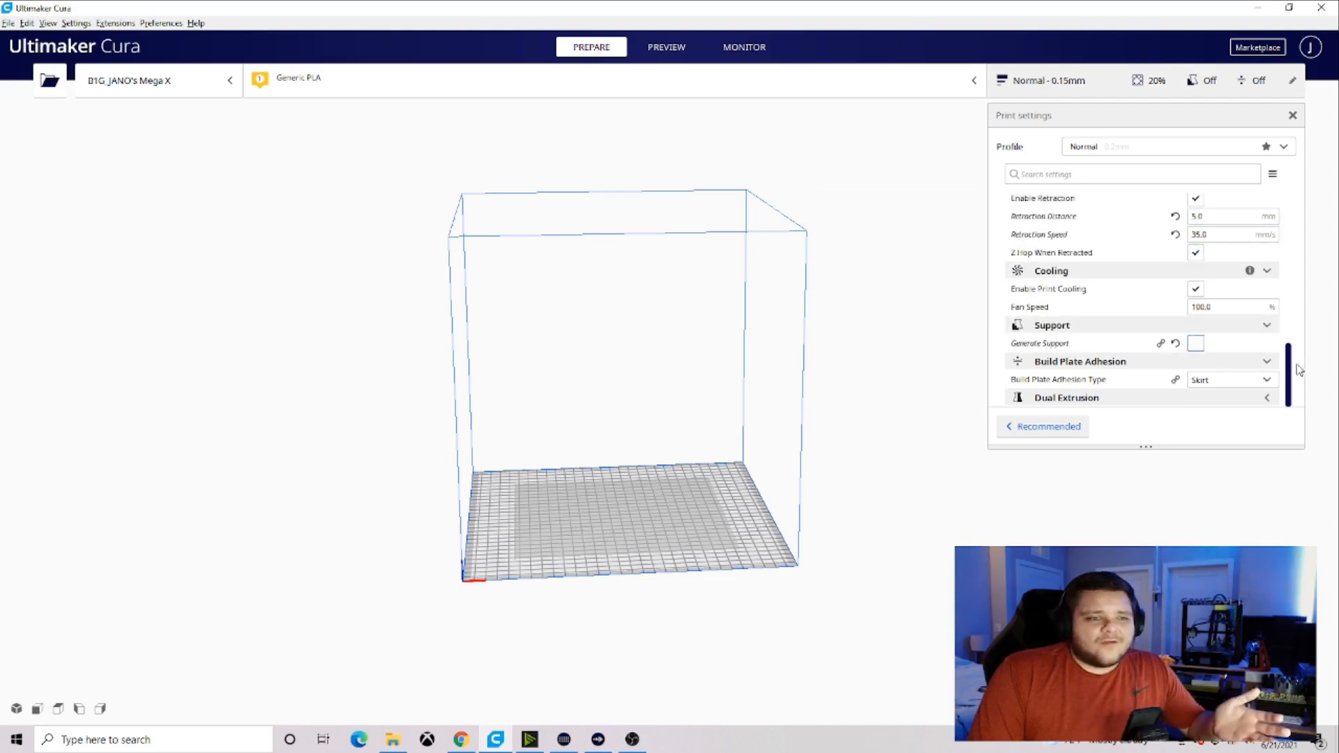
left_click(1196, 344)
scroll(1179, 347, "down", 2)
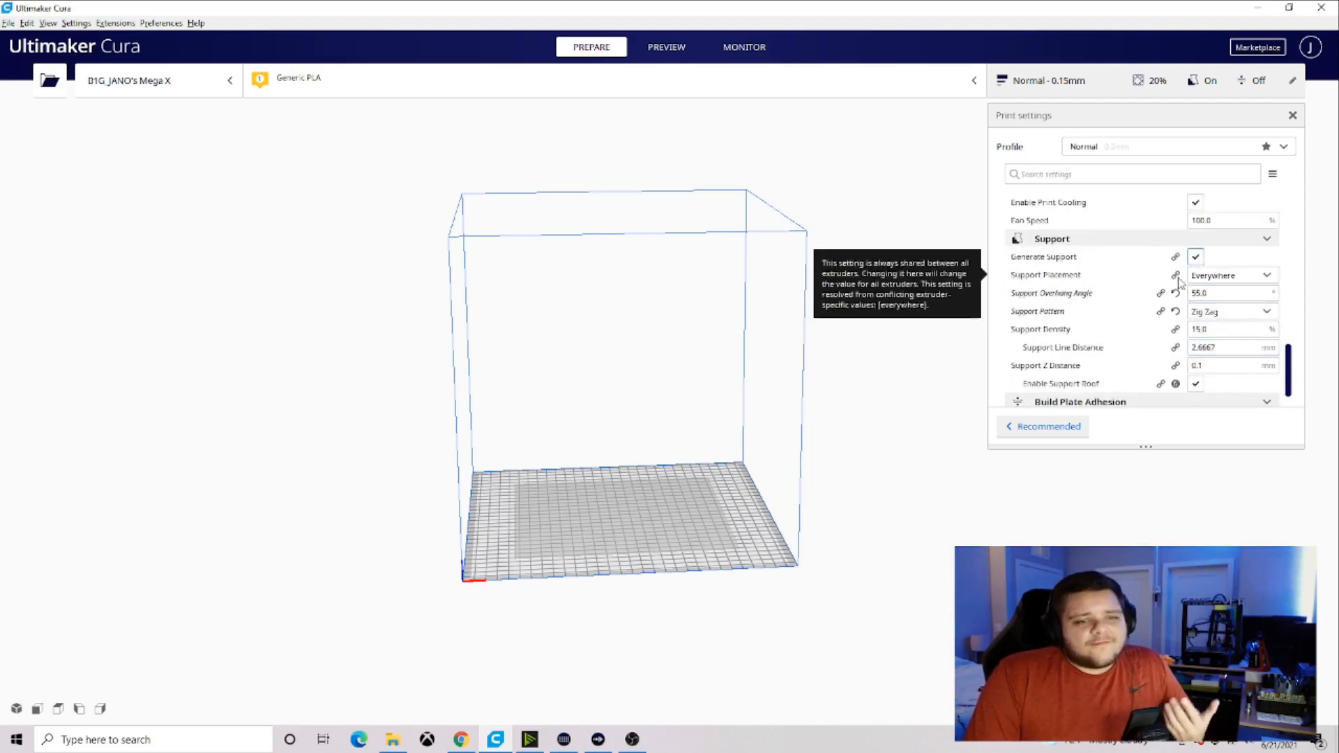
Examine the Support Placement choices and the Support Overhang Angle setting.
left_click(1238, 277)
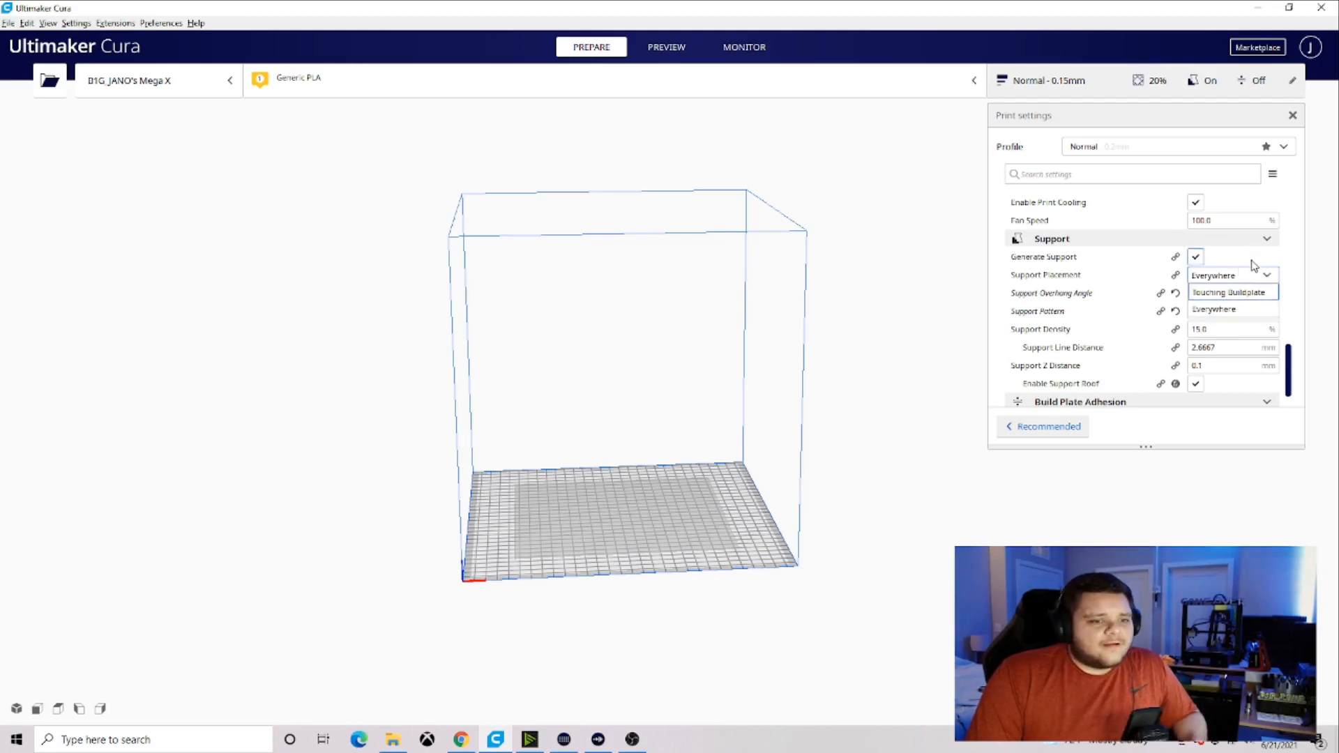
left_click(1128, 287)
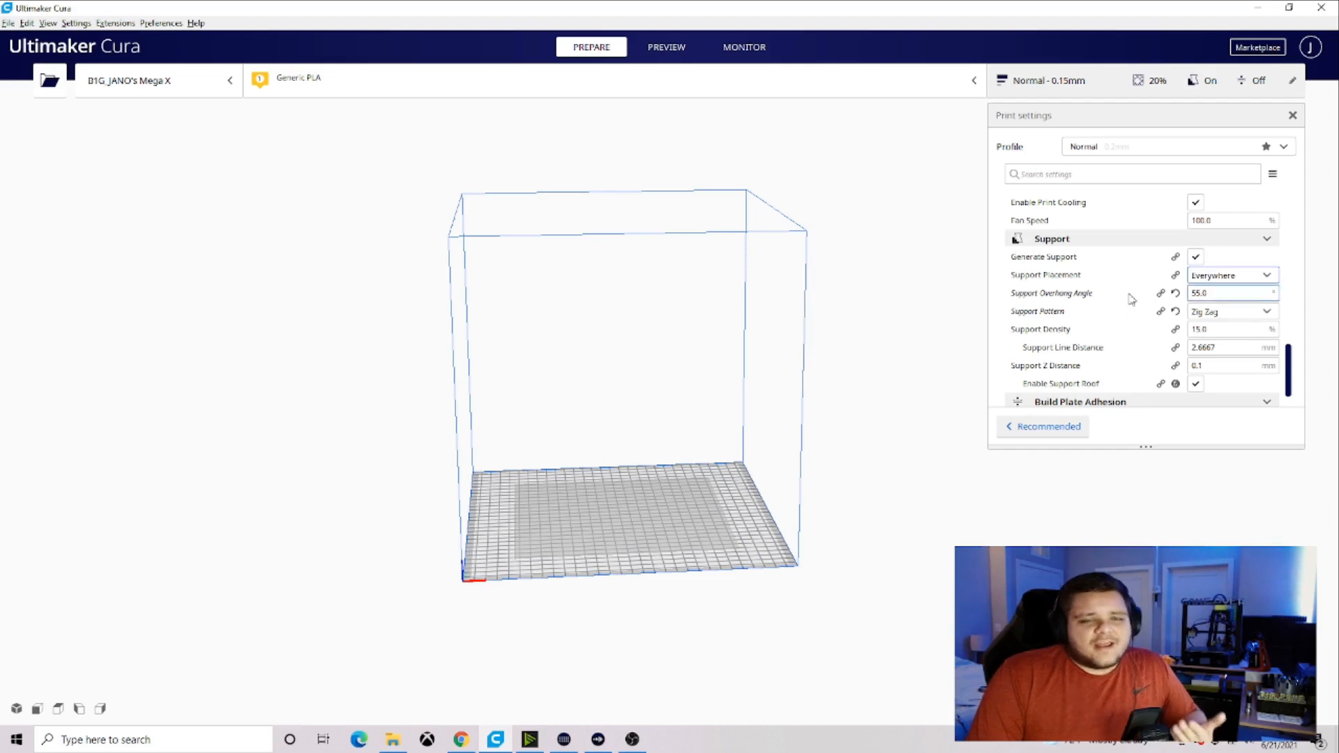
mouse_move(1128, 298)
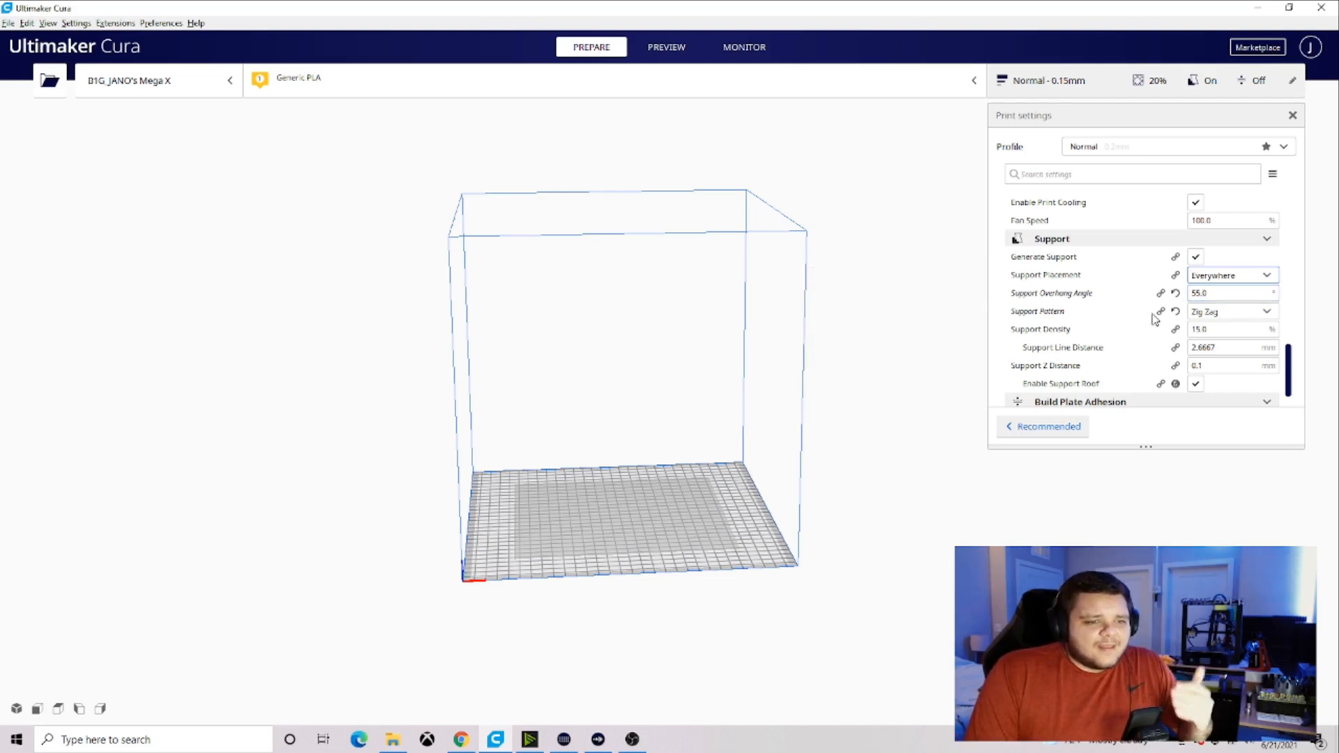
Examine the Support Pattern choices and the descriptions of Support Density, Support Line Distance and Support Overhang Angle.
left_click(1214, 314)
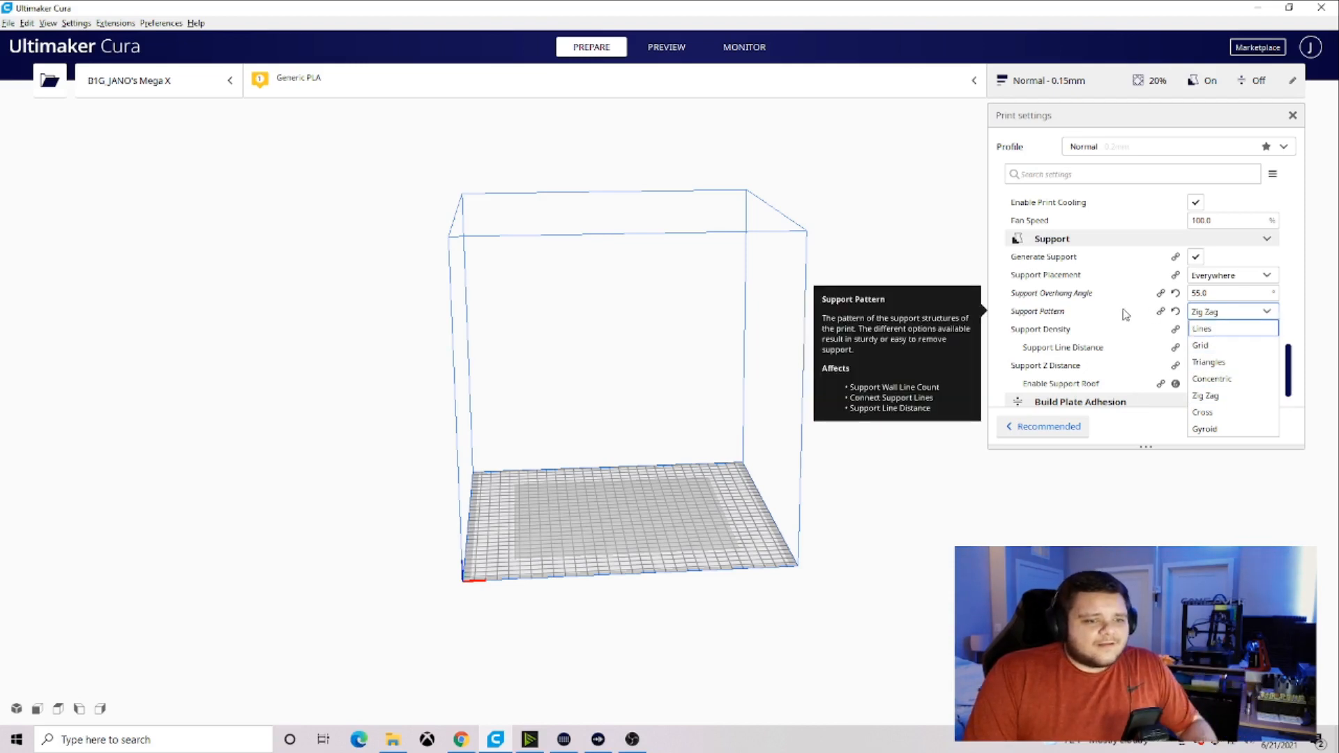
left_click(1148, 312)
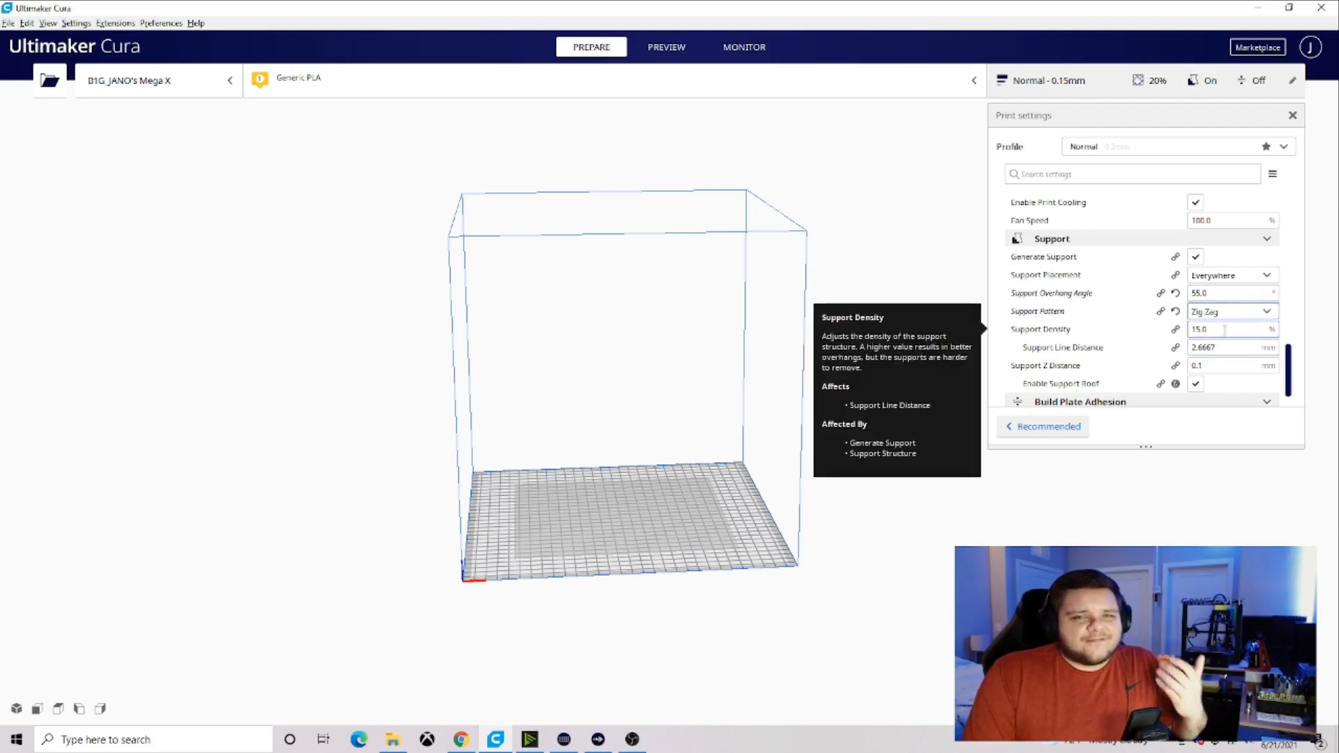
mouse_move(1127, 352)
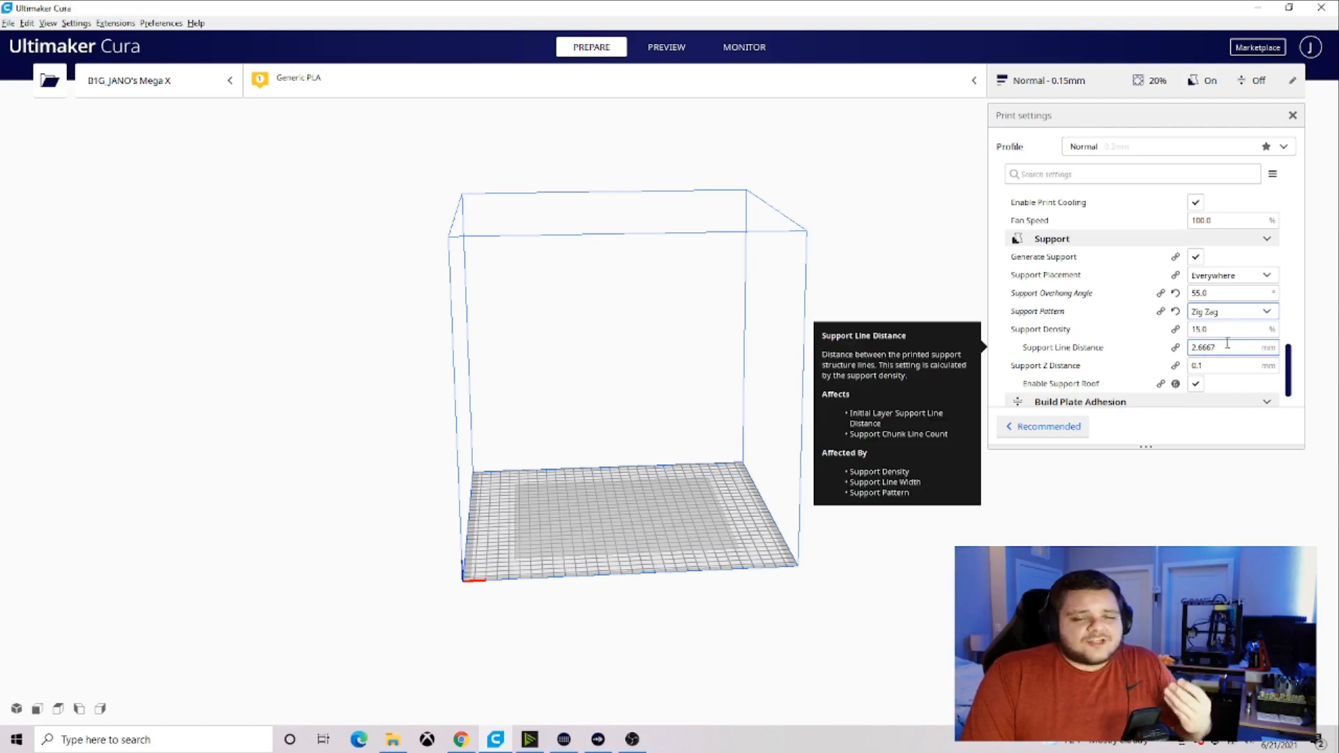
mouse_move(1213, 293)
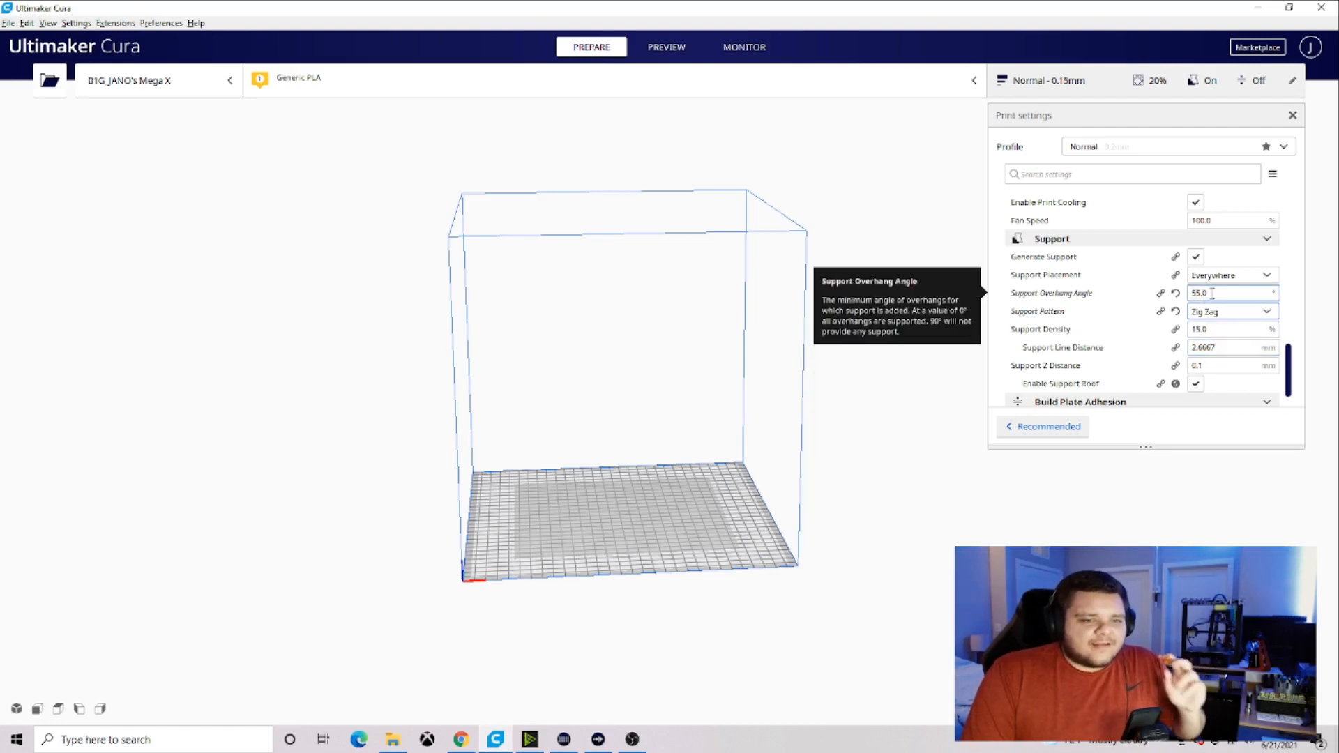
mouse_move(1264, 353)
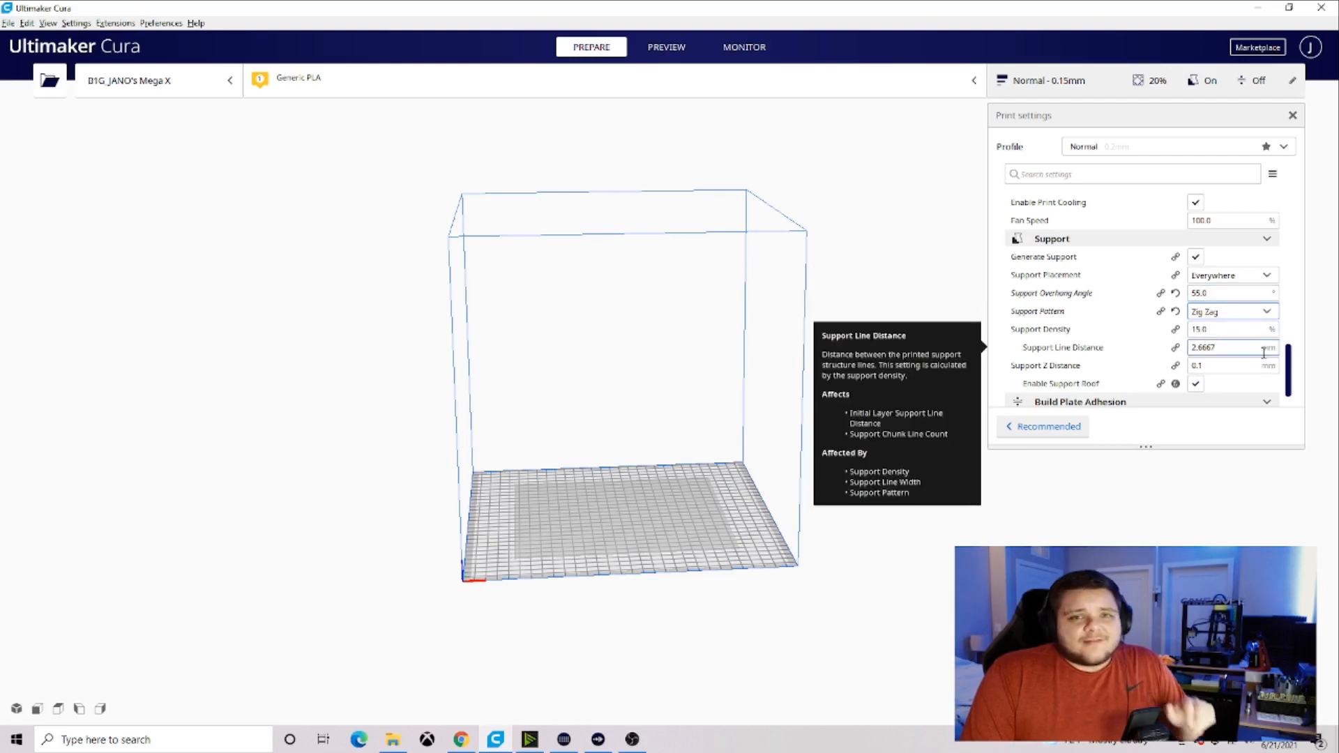
Set the Support Z Distance to 0.4 mm.
double_click(1221, 364)
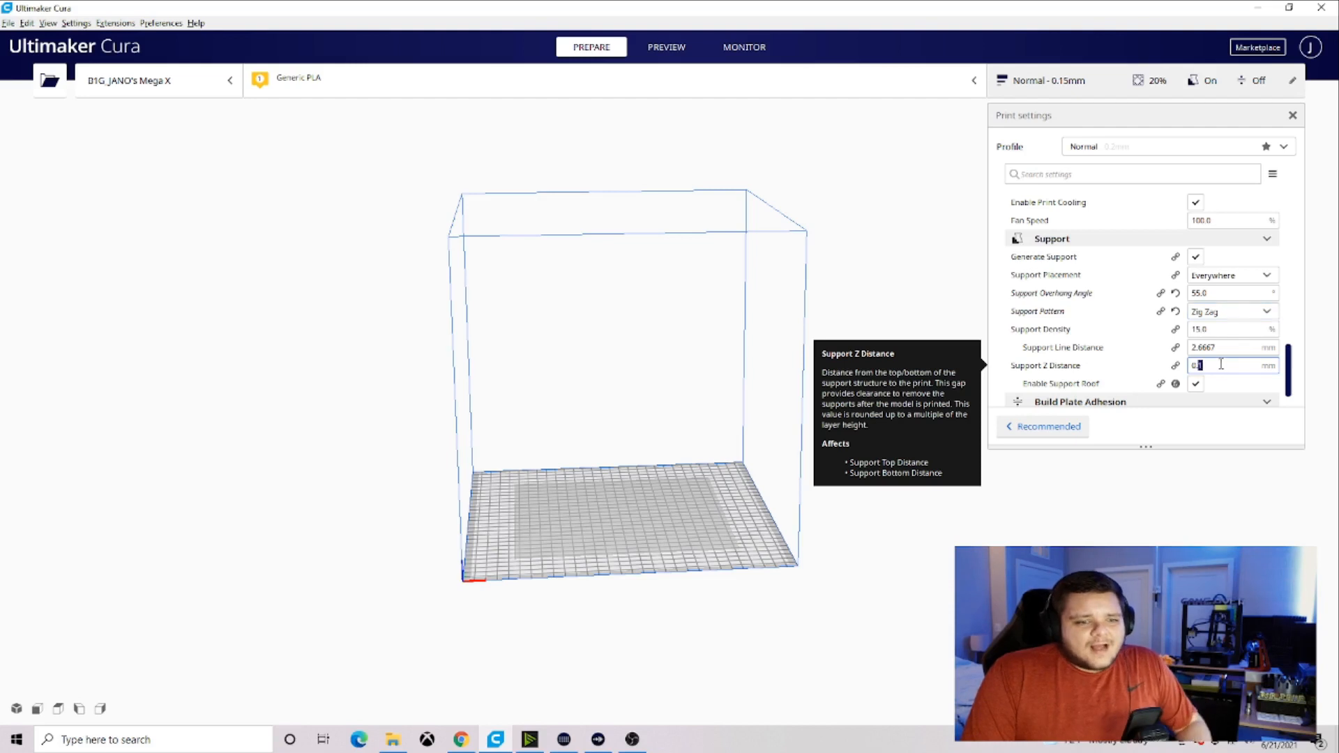
key("BackSpace")
type(".4")
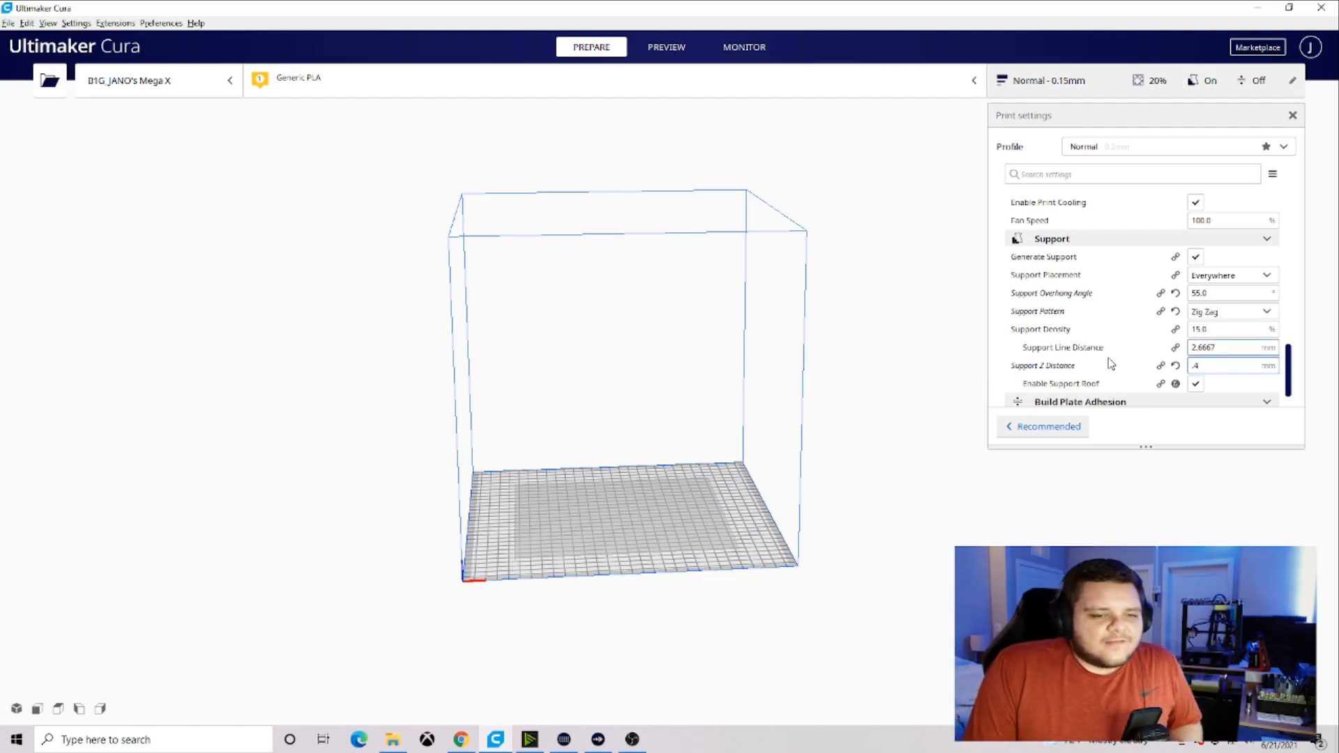
left_click(1232, 355)
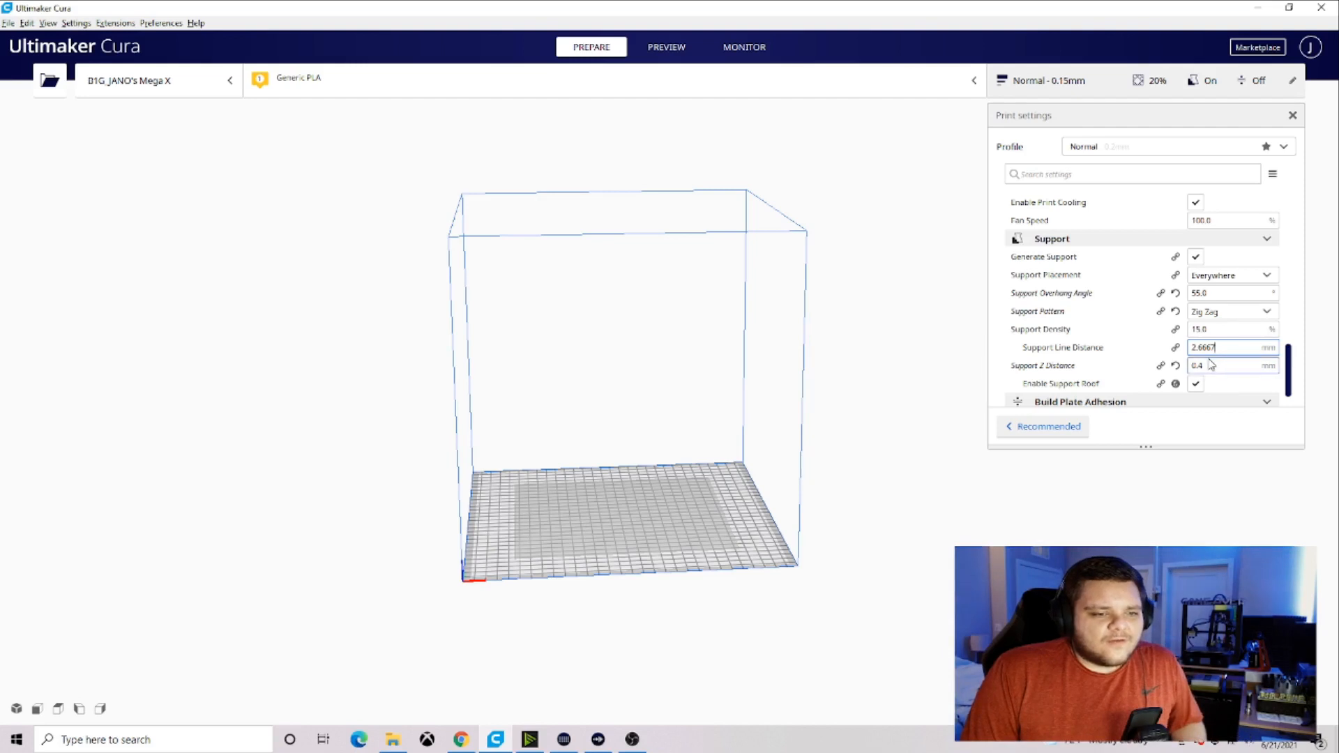
Examine the available Build Plate Adhesion Type options without changing the selection.
scroll(1199, 359, "down", 1)
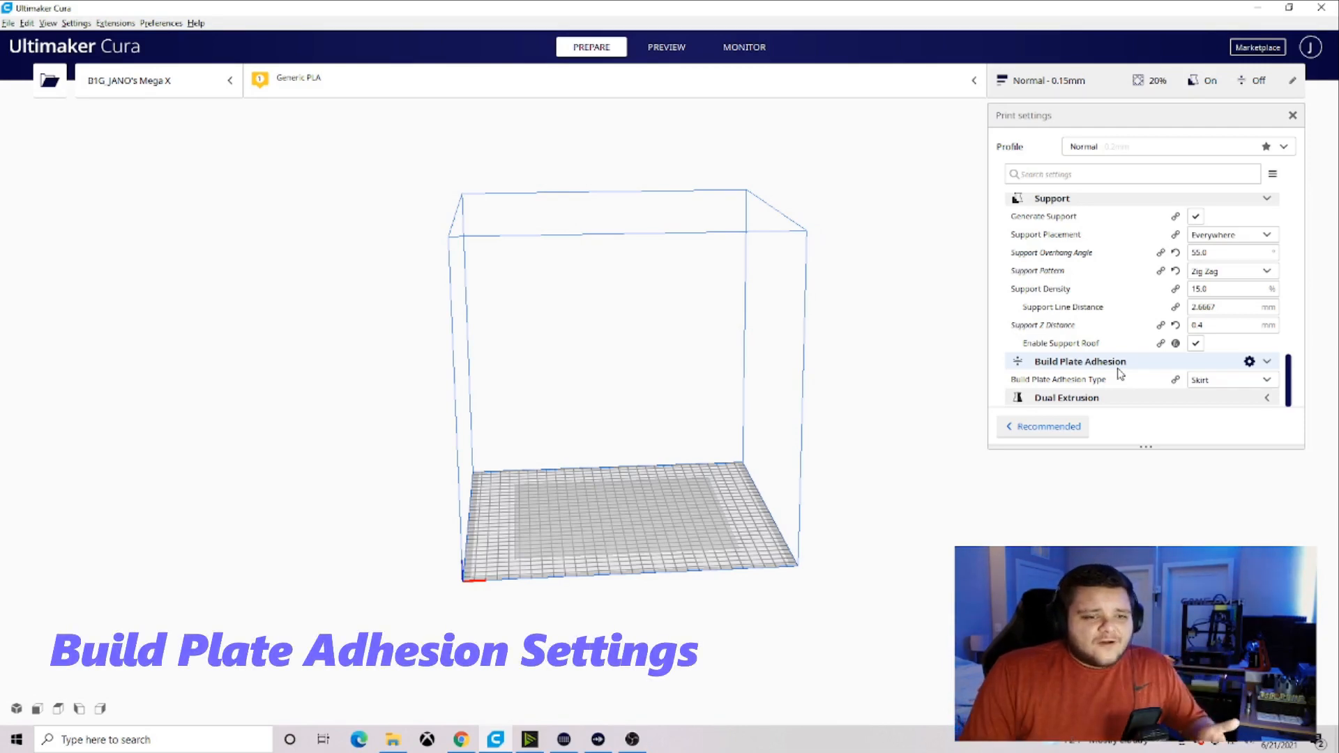
left_click(1224, 381)
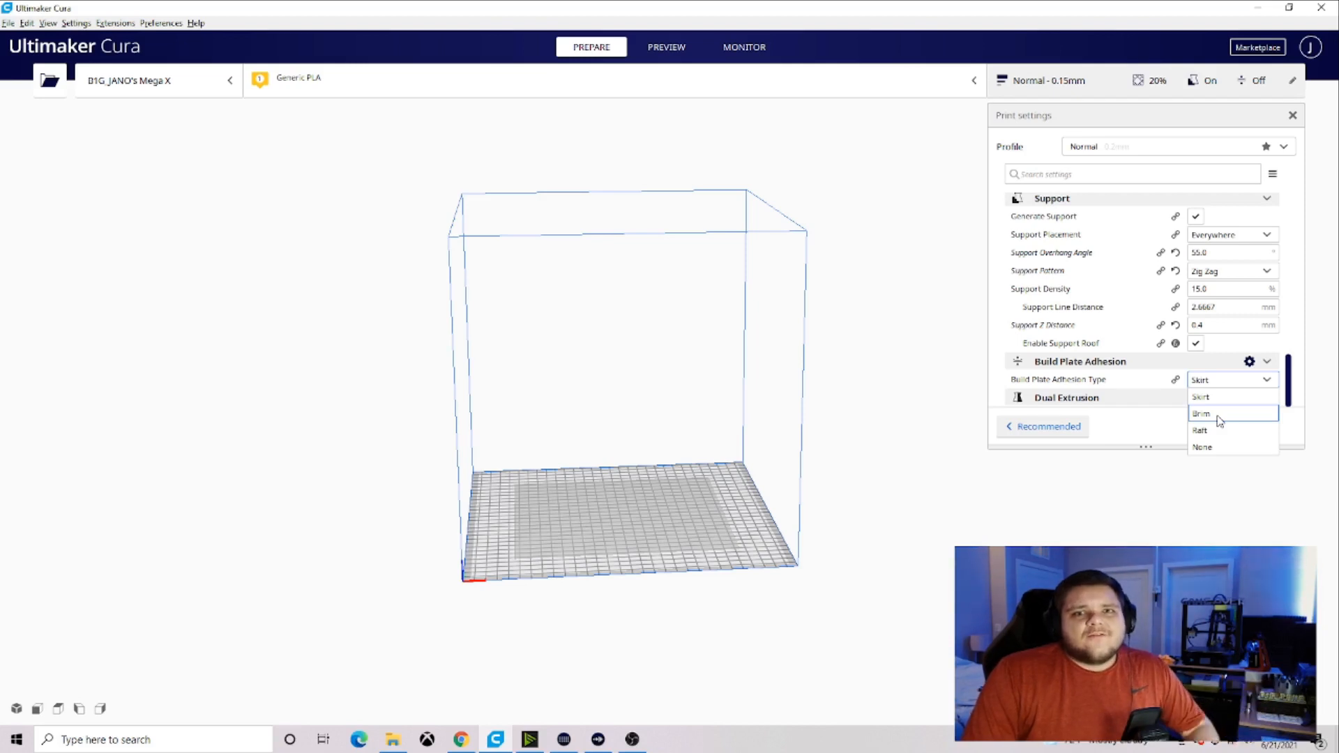
left_click(1040, 142)
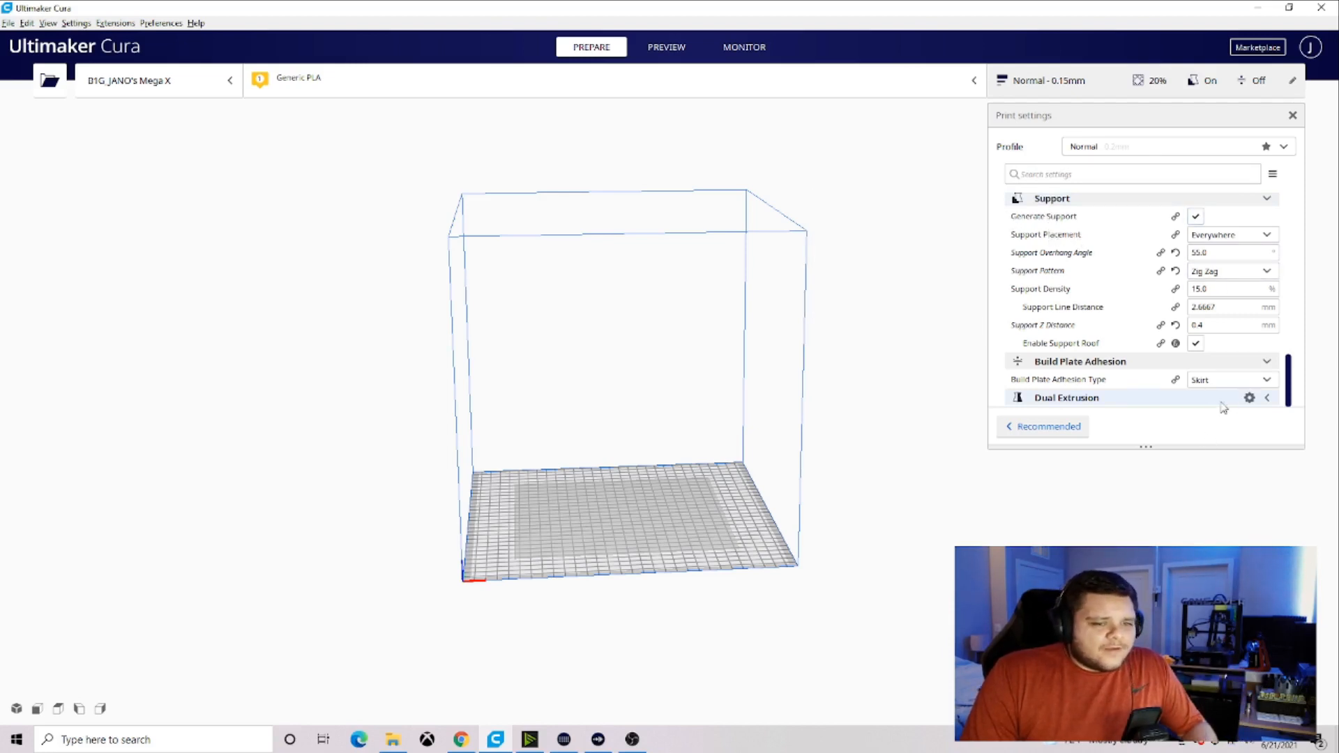
Filter the setting visibility list for "spir" and make Spiralize Outer Contour visible in the print settings under Special Modes.
left_click(1250, 397)
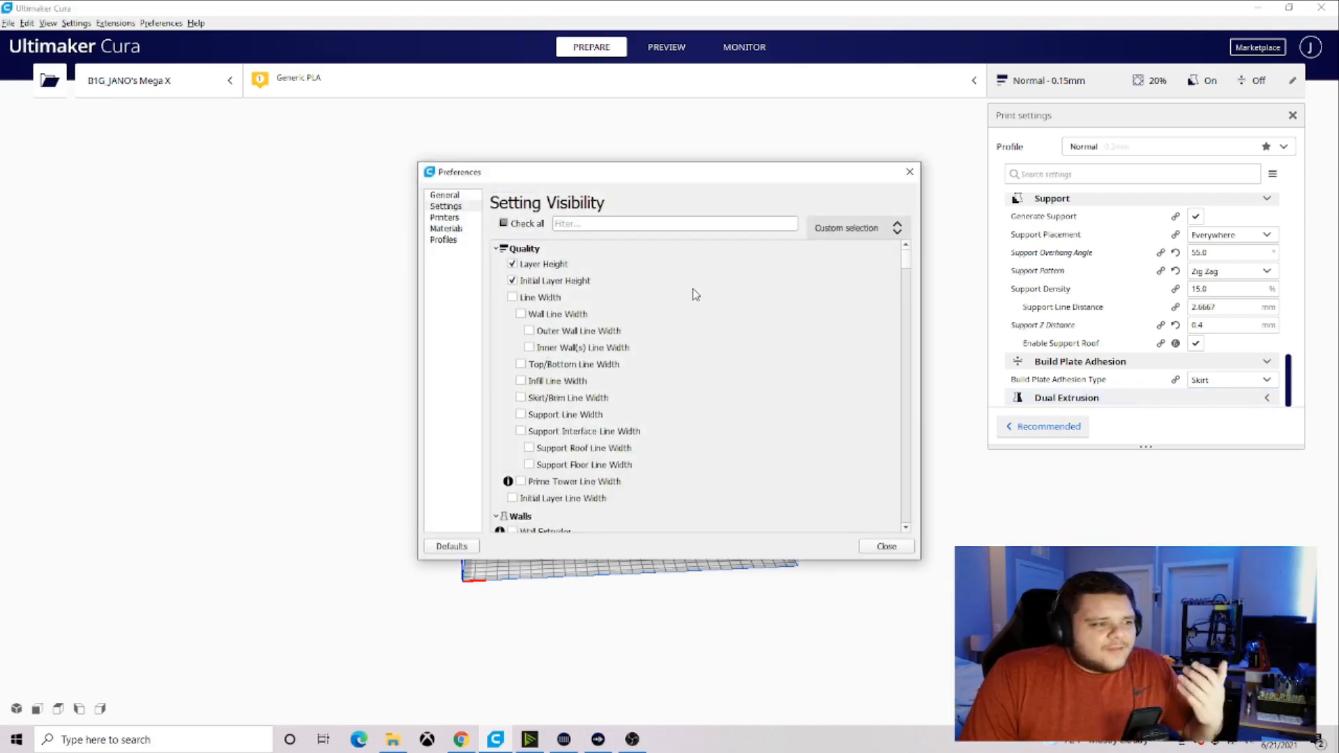
scroll(726, 290, "down", 9)
left_click_drag(905, 278, 894, 421)
scroll(882, 447, "down", 15)
scroll(723, 407, "up", 3)
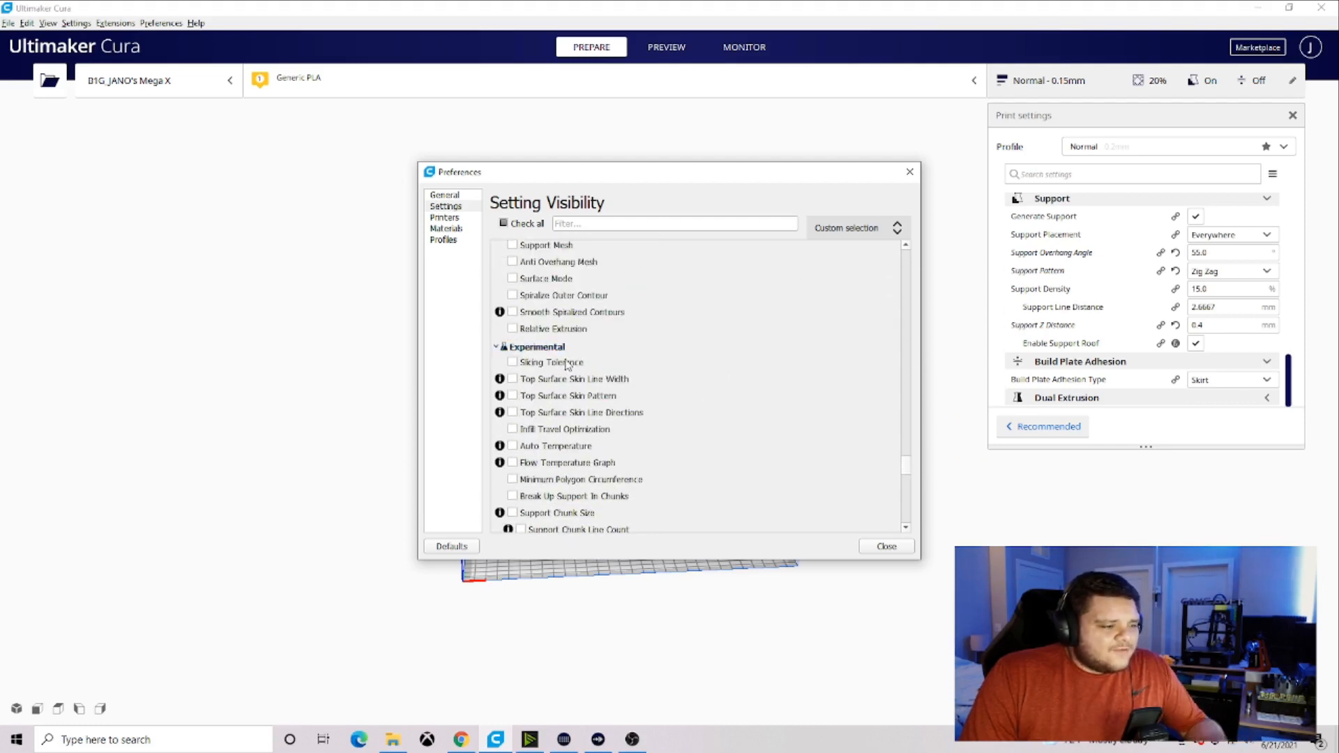
left_click(596, 224)
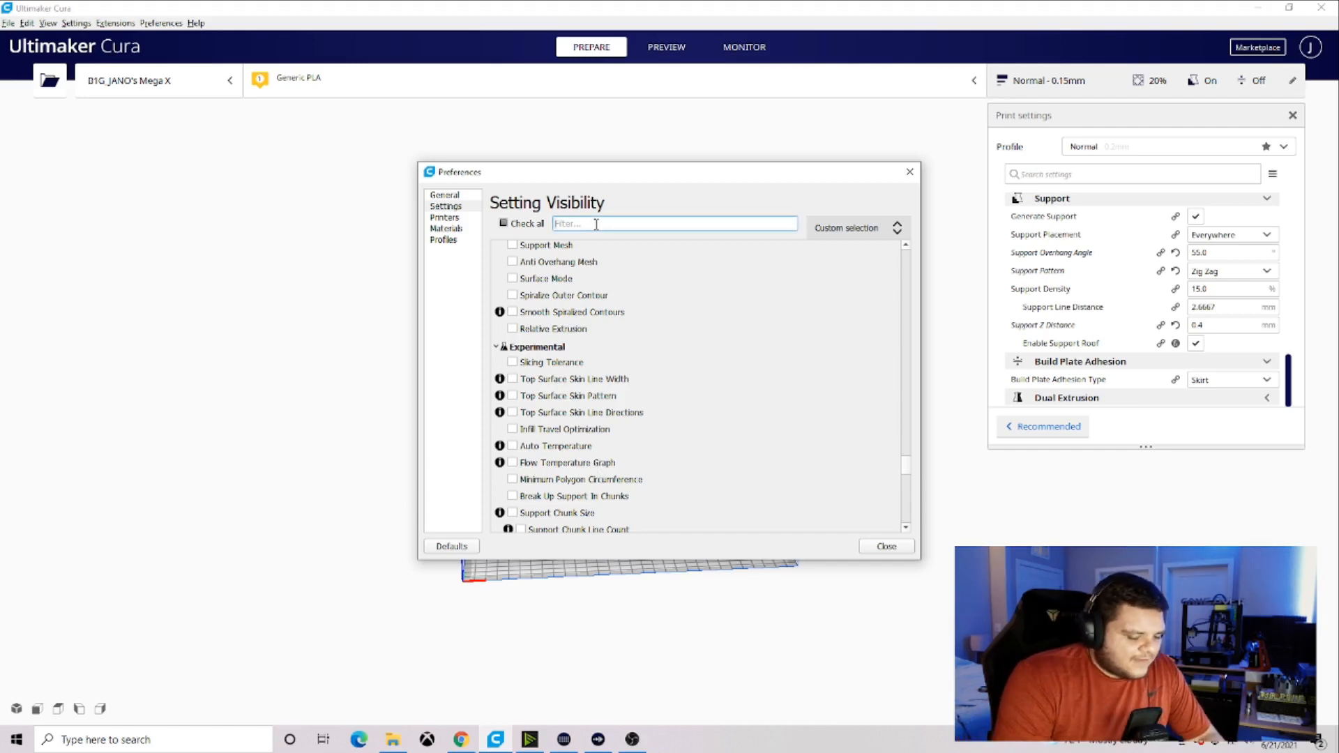
type("spri")
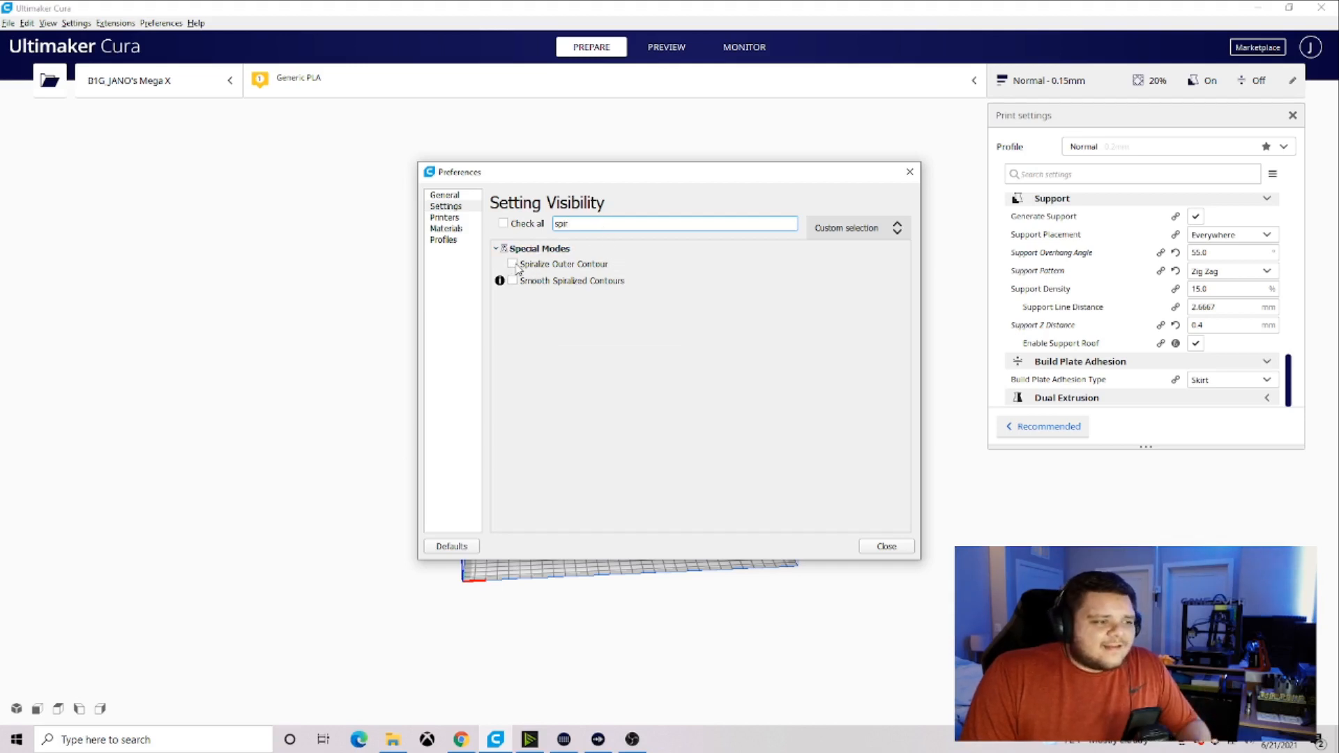
left_click(885, 546)
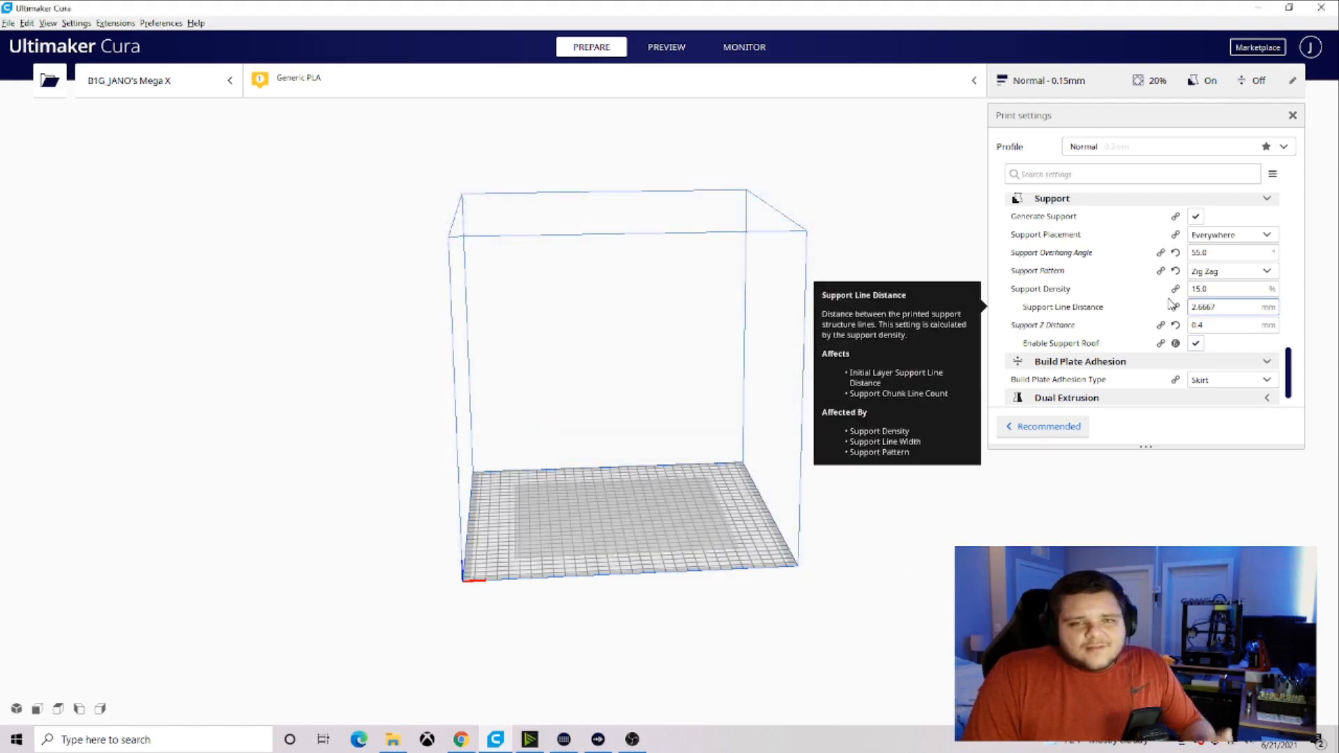
scroll(1172, 305, "down", 1)
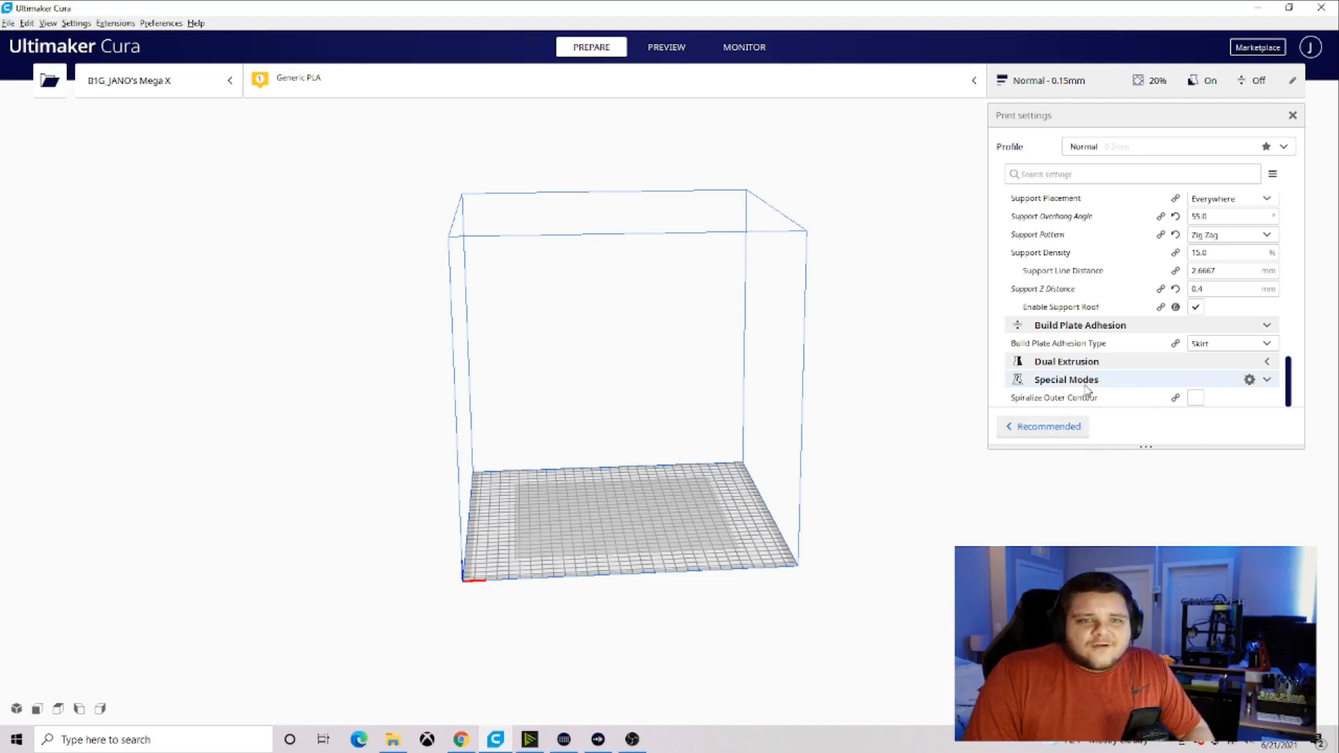
mouse_move(1052, 409)
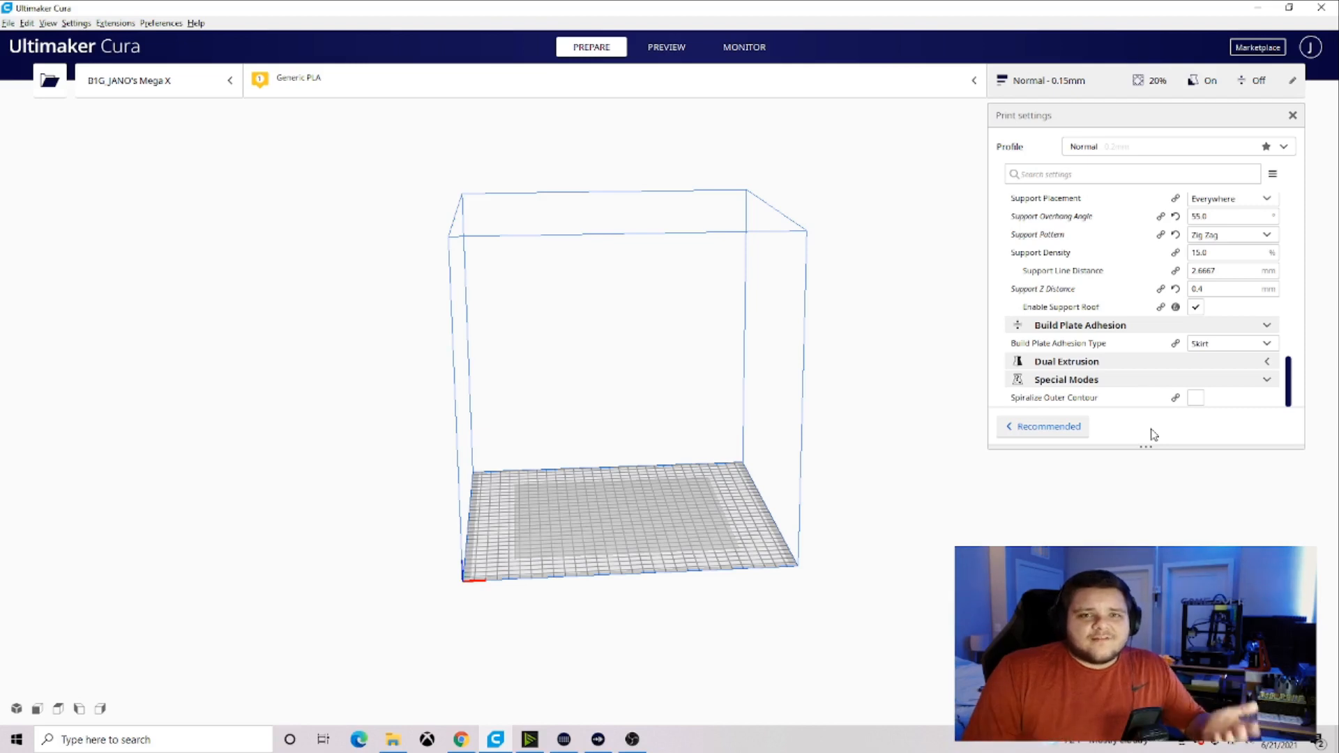
Load the "nanoleaf project base v4" model from the "3d print files" folder on the Desktop and slice it.
scroll(1144, 300, "up", 15)
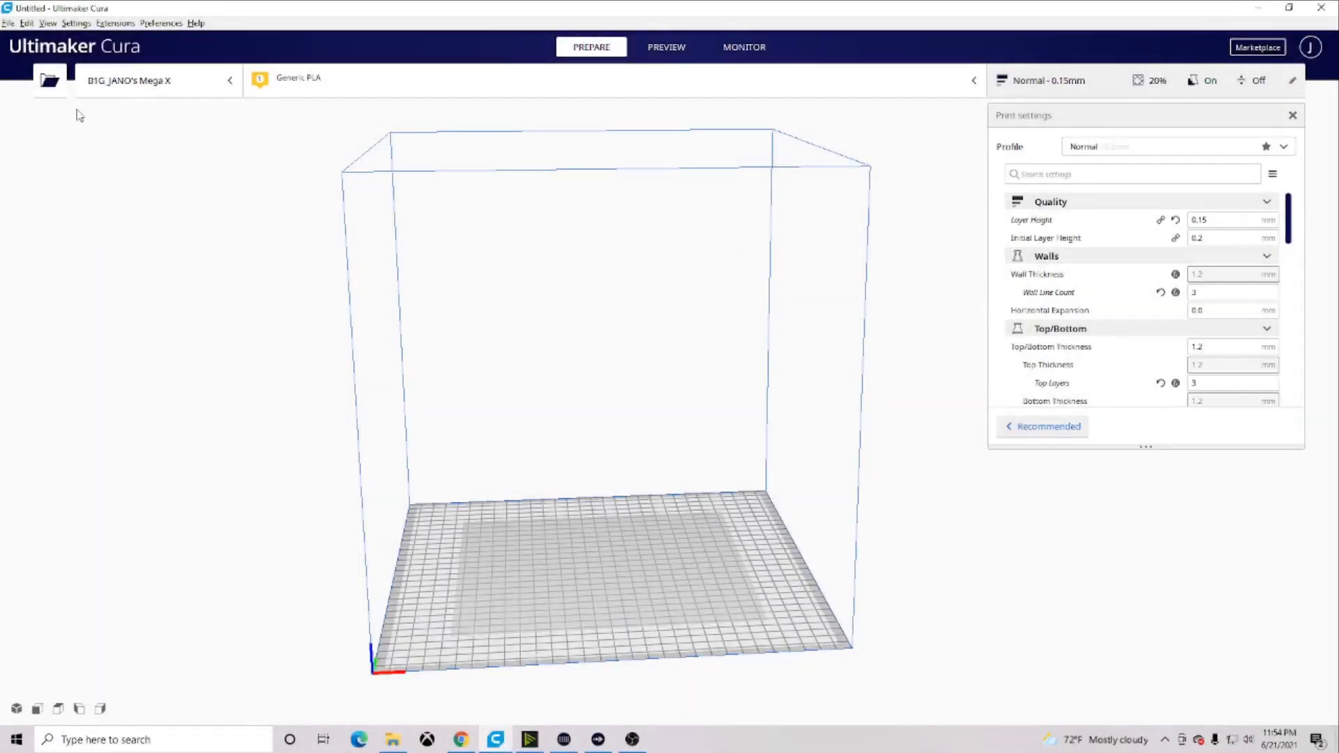
left_click(50, 80)
left_click(68, 127)
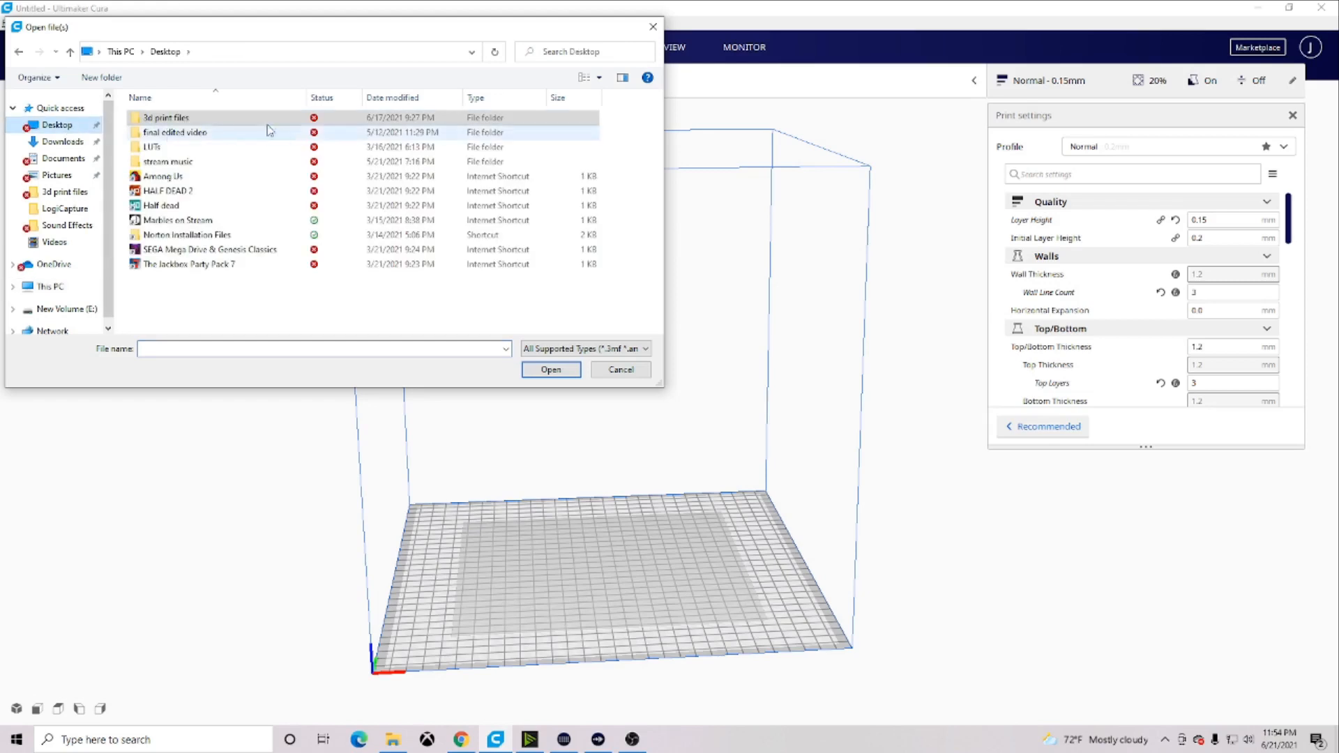
double_click(233, 121)
double_click(198, 177)
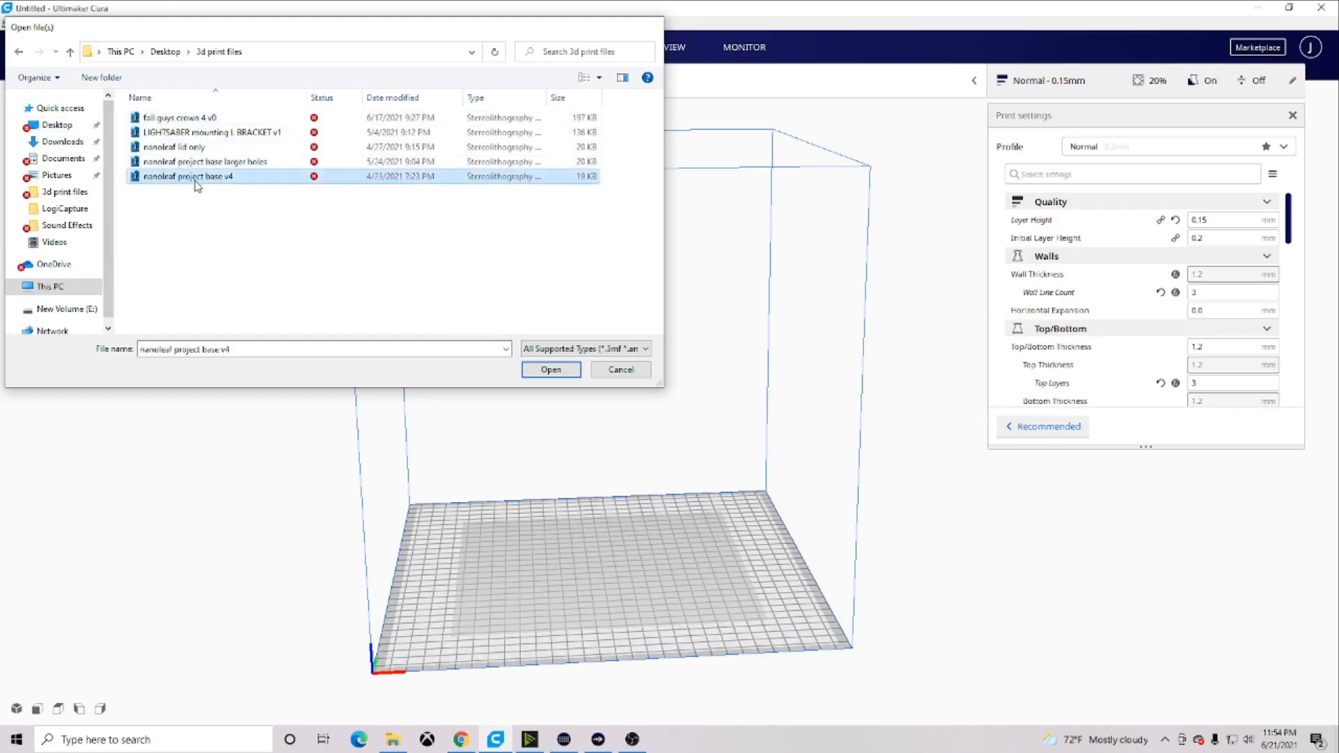
left_click(1157, 693)
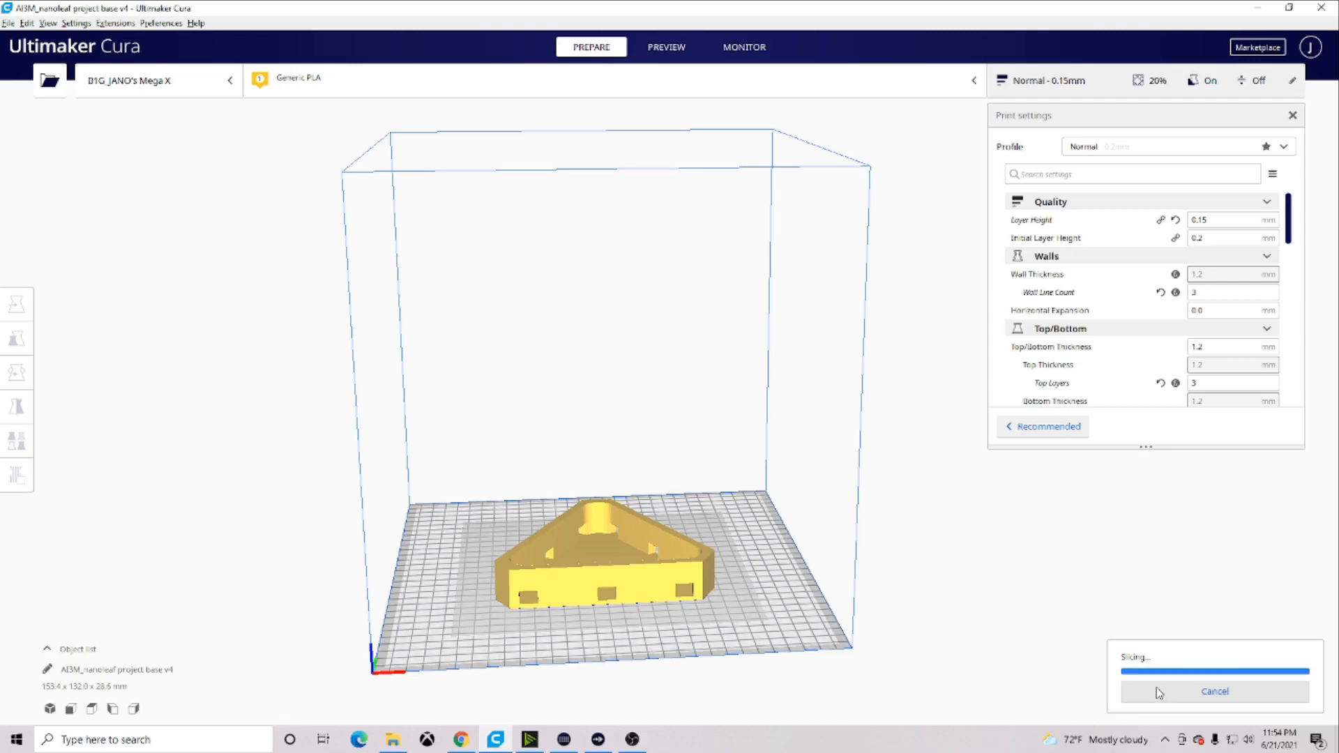